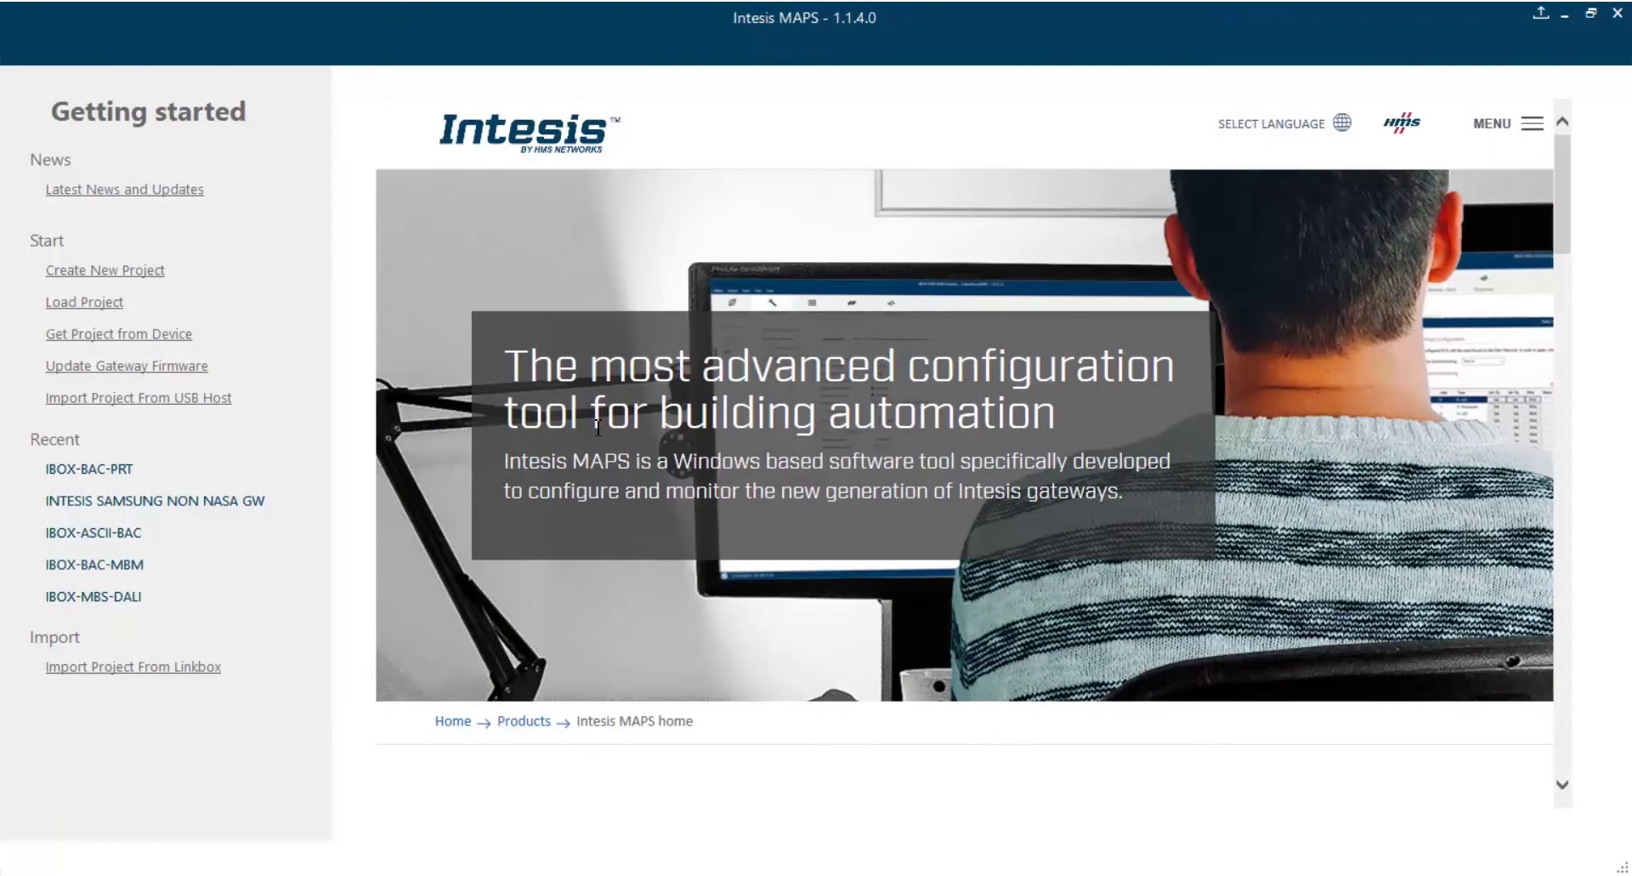
Create a new project from the IBOX-BAC-PRT-Template, using the BACnet template filter.
{"action": "left_click", "coordinate": [162, 283]}
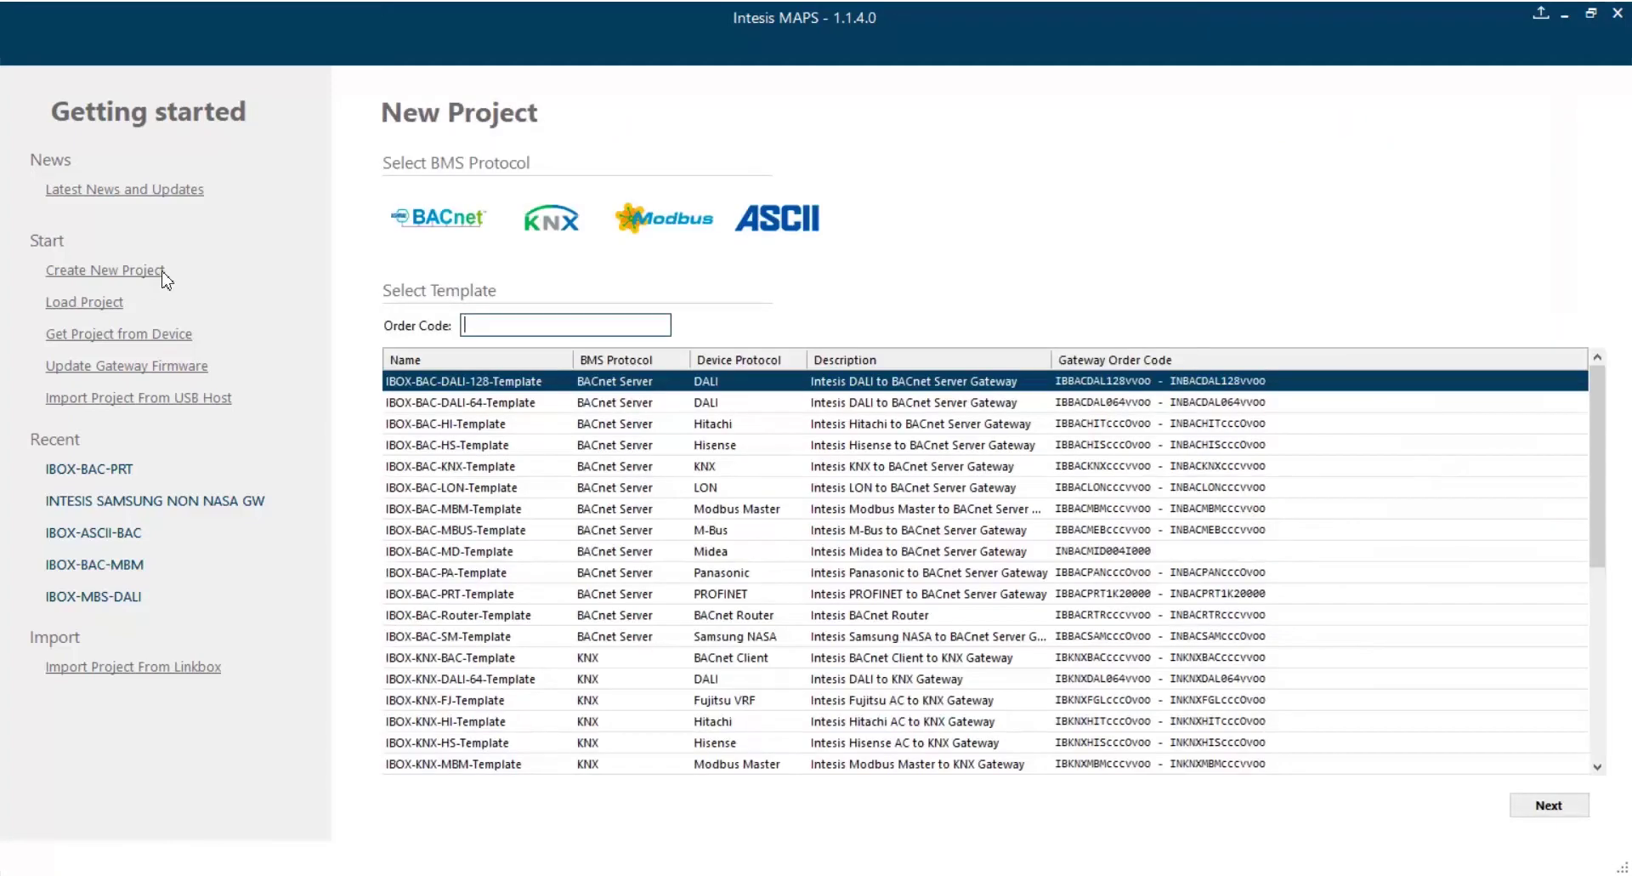
{"action": "left_click", "coordinate": [443, 228]}
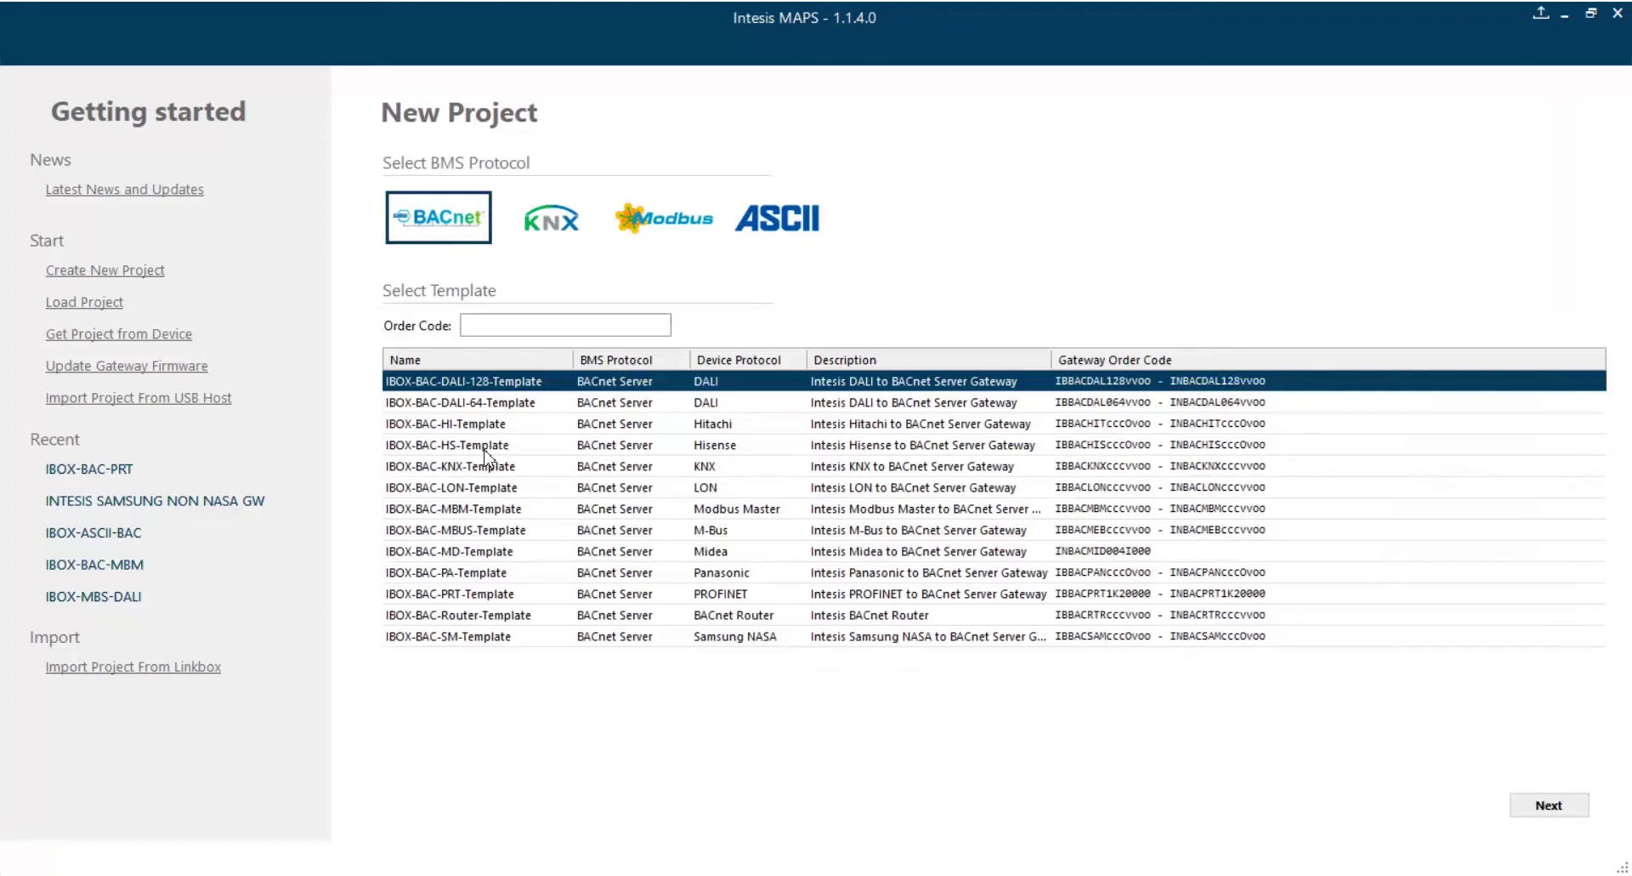
{"action": "left_click", "coordinate": [488, 596]}
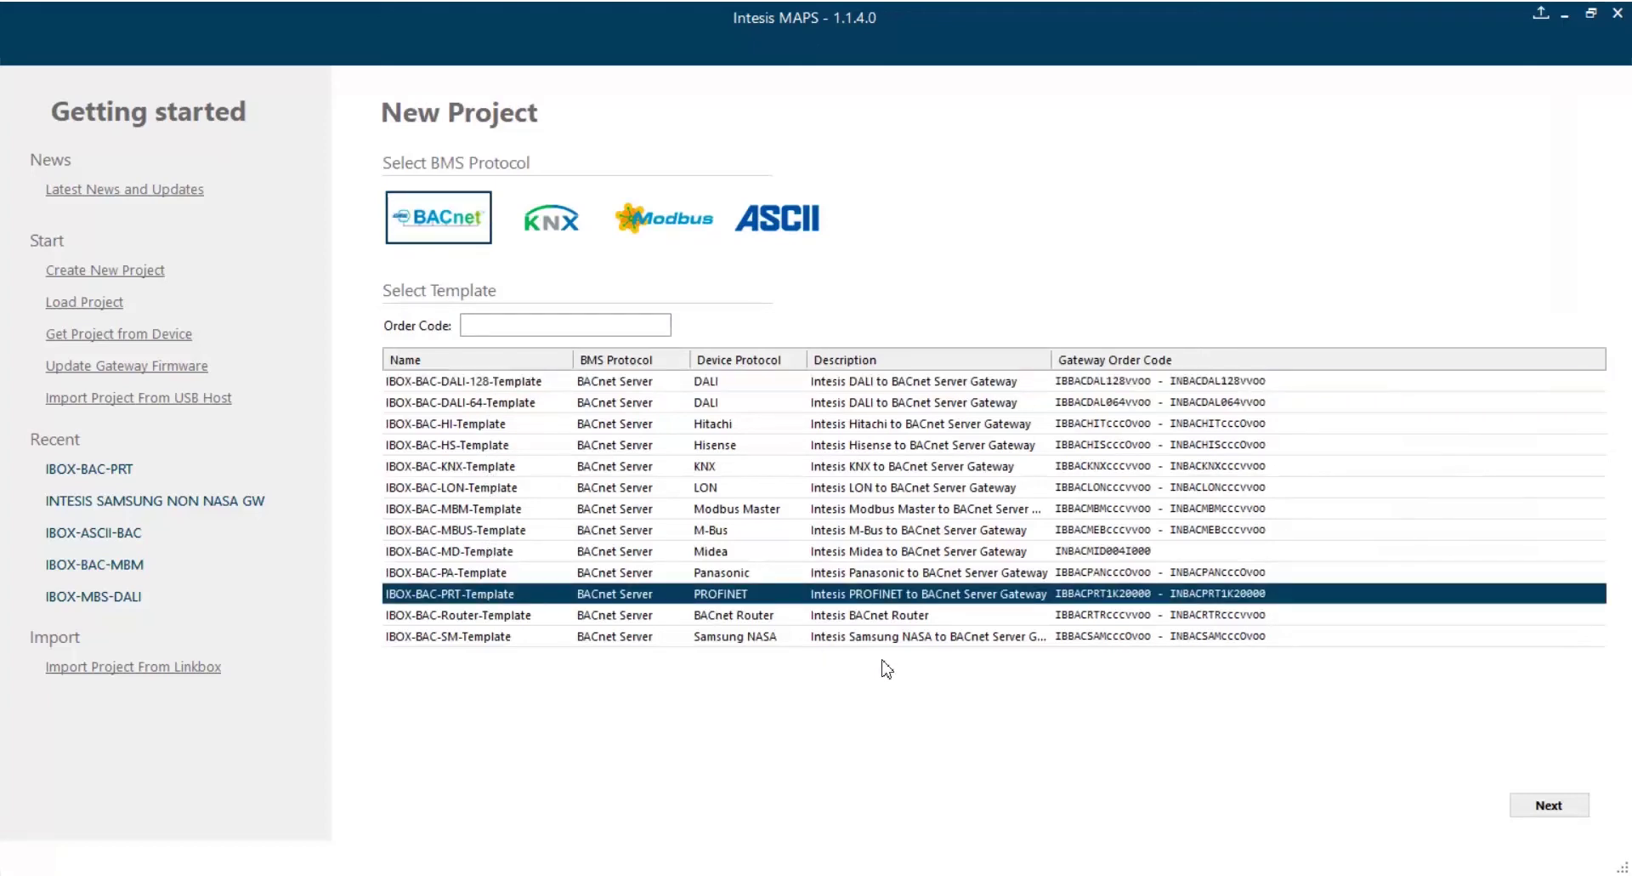
{"action": "left_click", "coordinate": [1549, 805]}
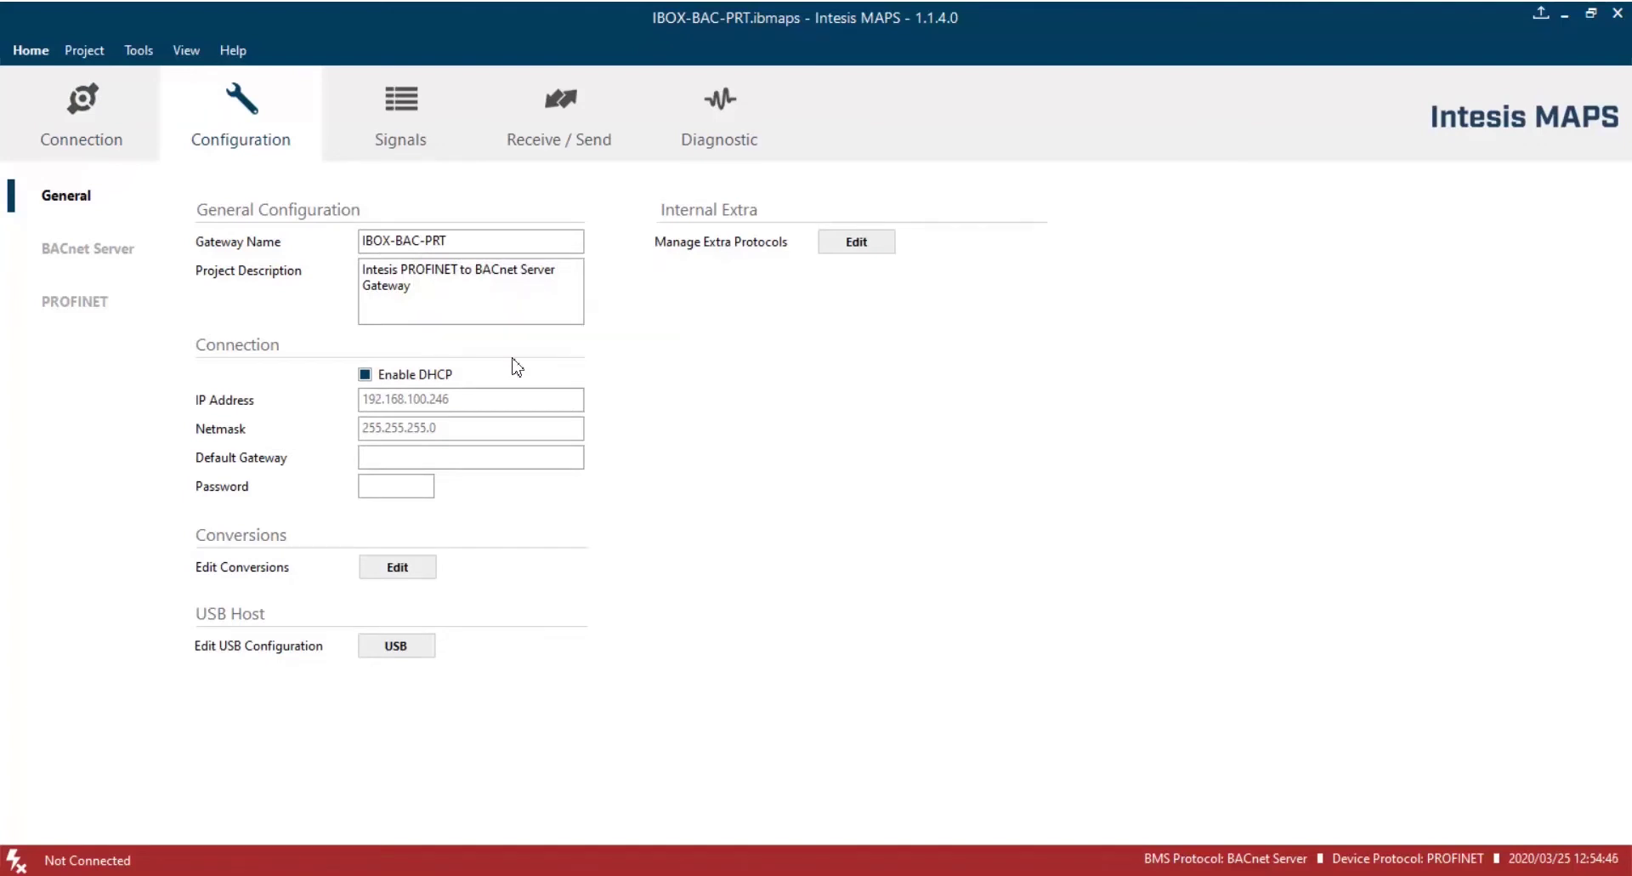
Leave DHCP enabled after toggling it off and on, and enter the project password.
{"action": "left_click", "coordinate": [420, 375]}
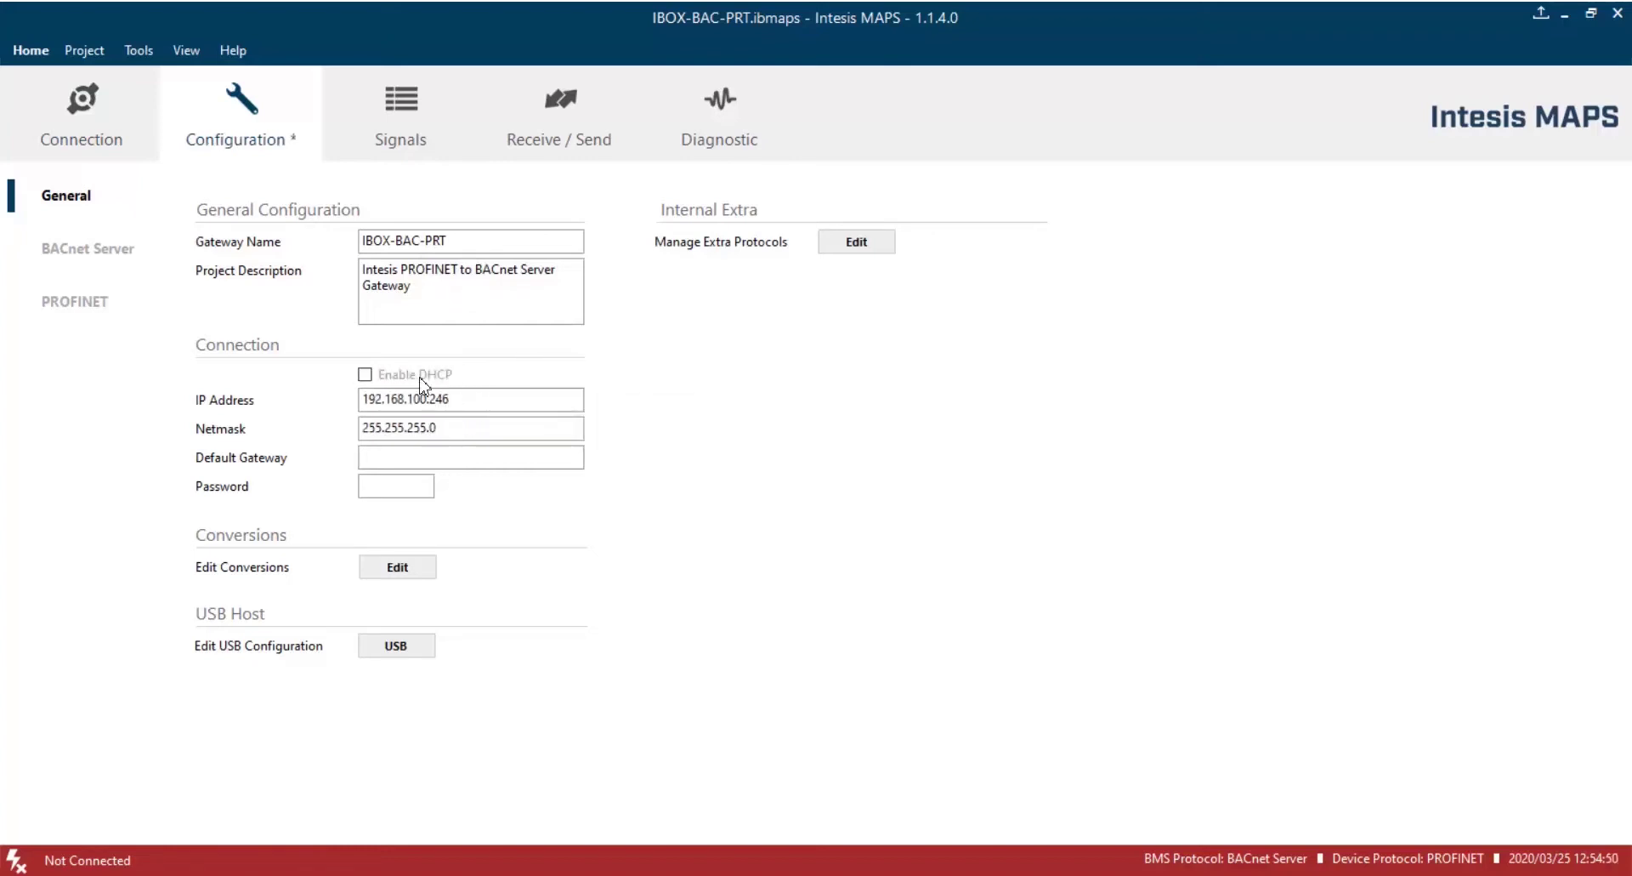
{"action": "left_click", "coordinate": [420, 377]}
{"action": "left_click", "coordinate": [402, 490]}
{"action": "type", "text": "admin"}
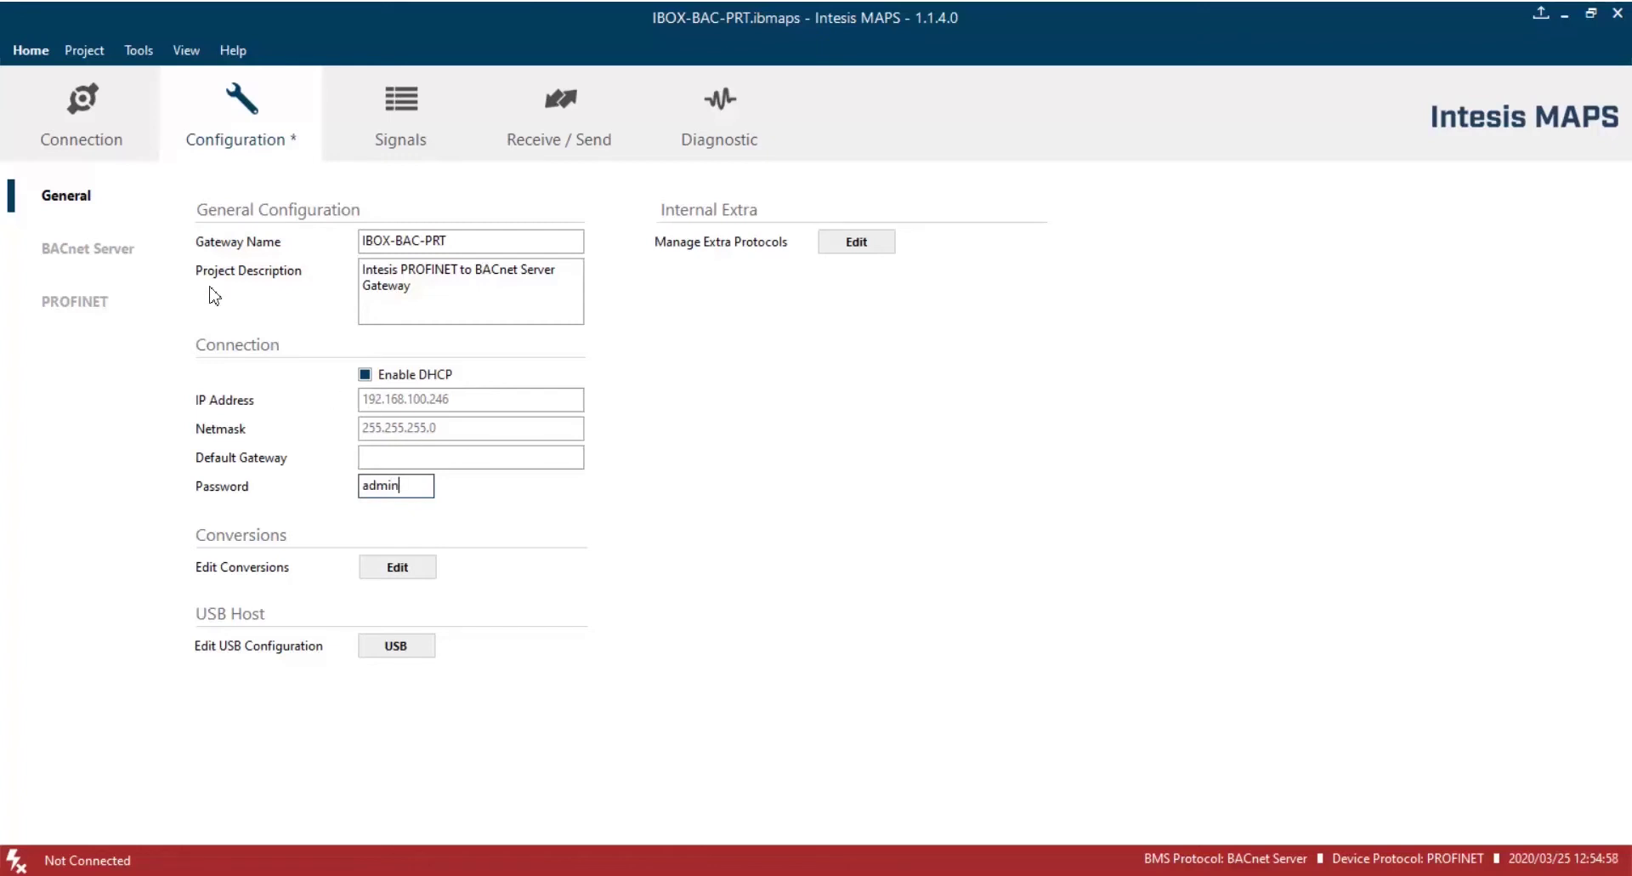
{"action": "left_click", "coordinate": [115, 256]}
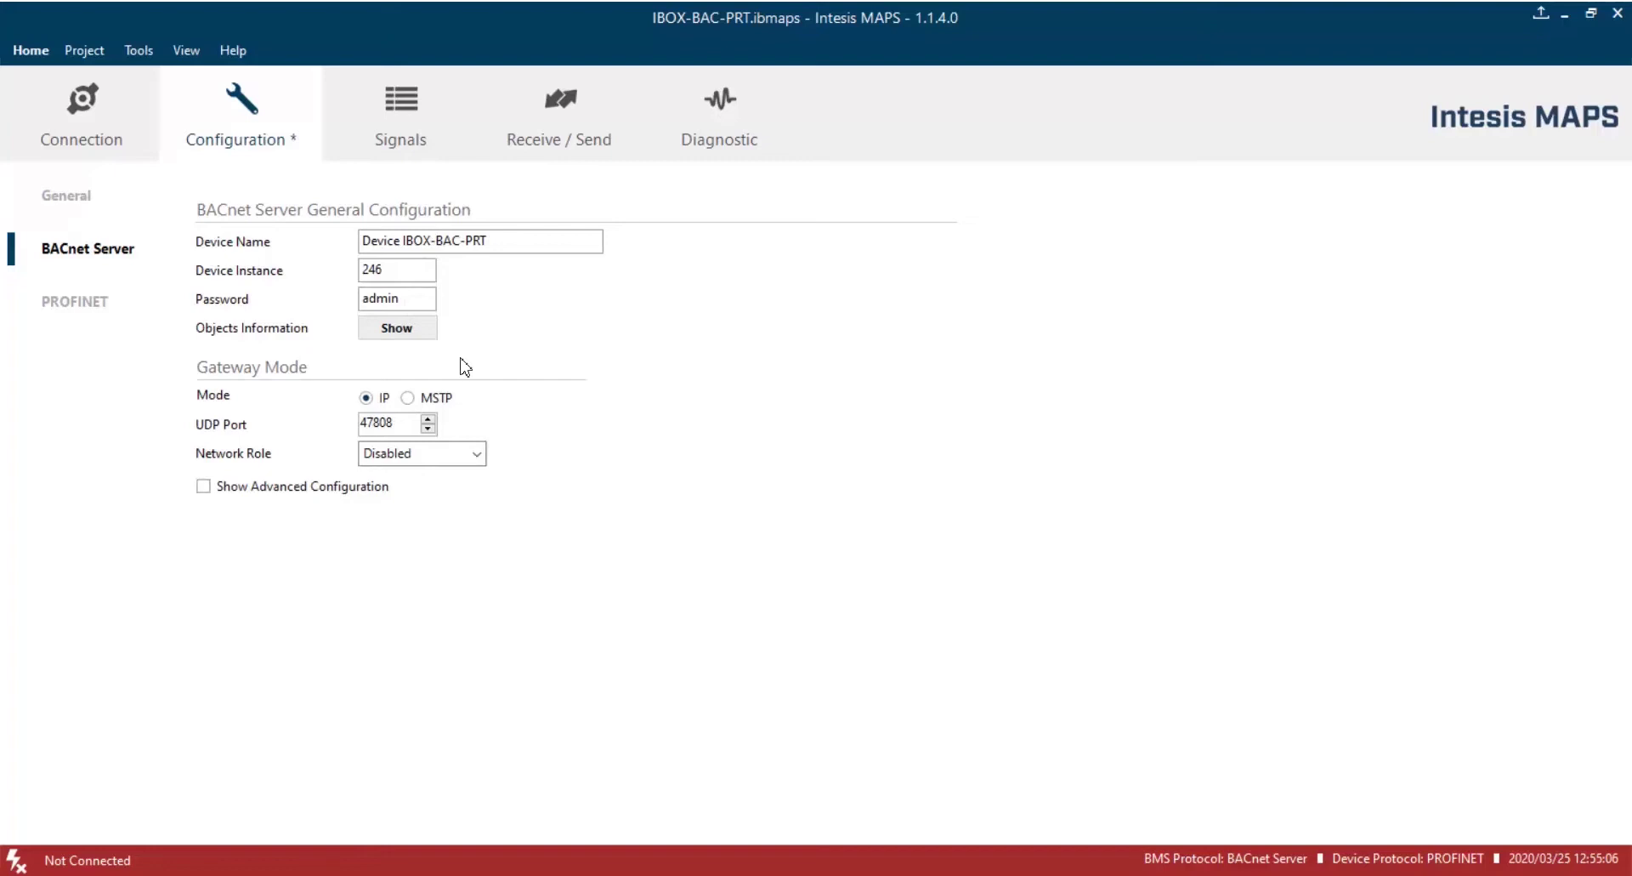
{"action": "left_click", "coordinate": [408, 398]}
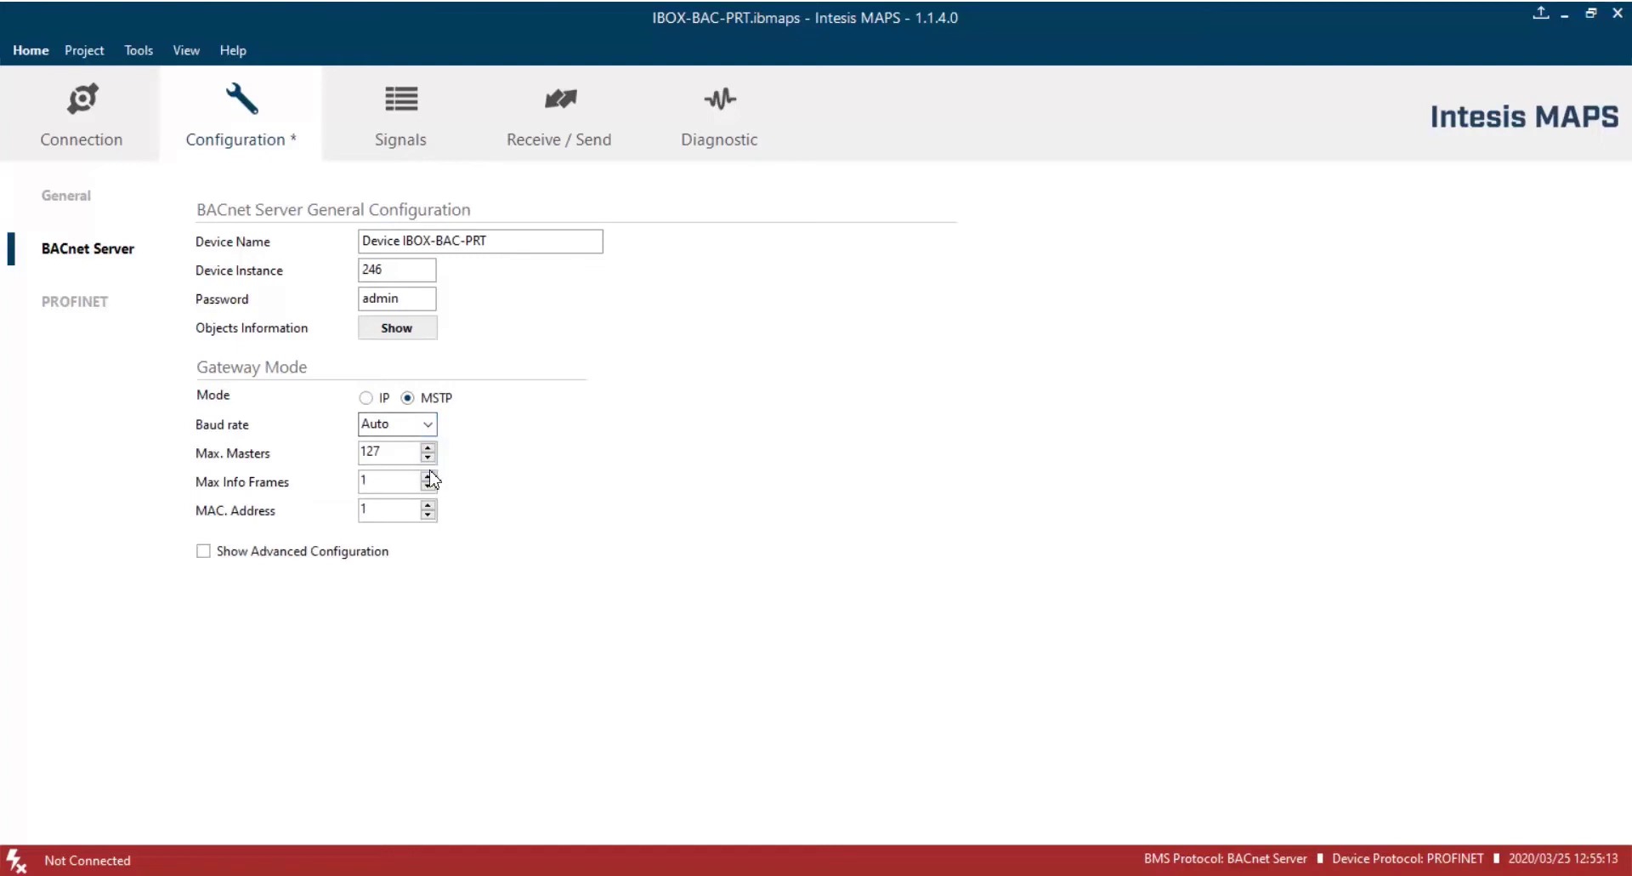
{"action": "left_click", "coordinate": [366, 397]}
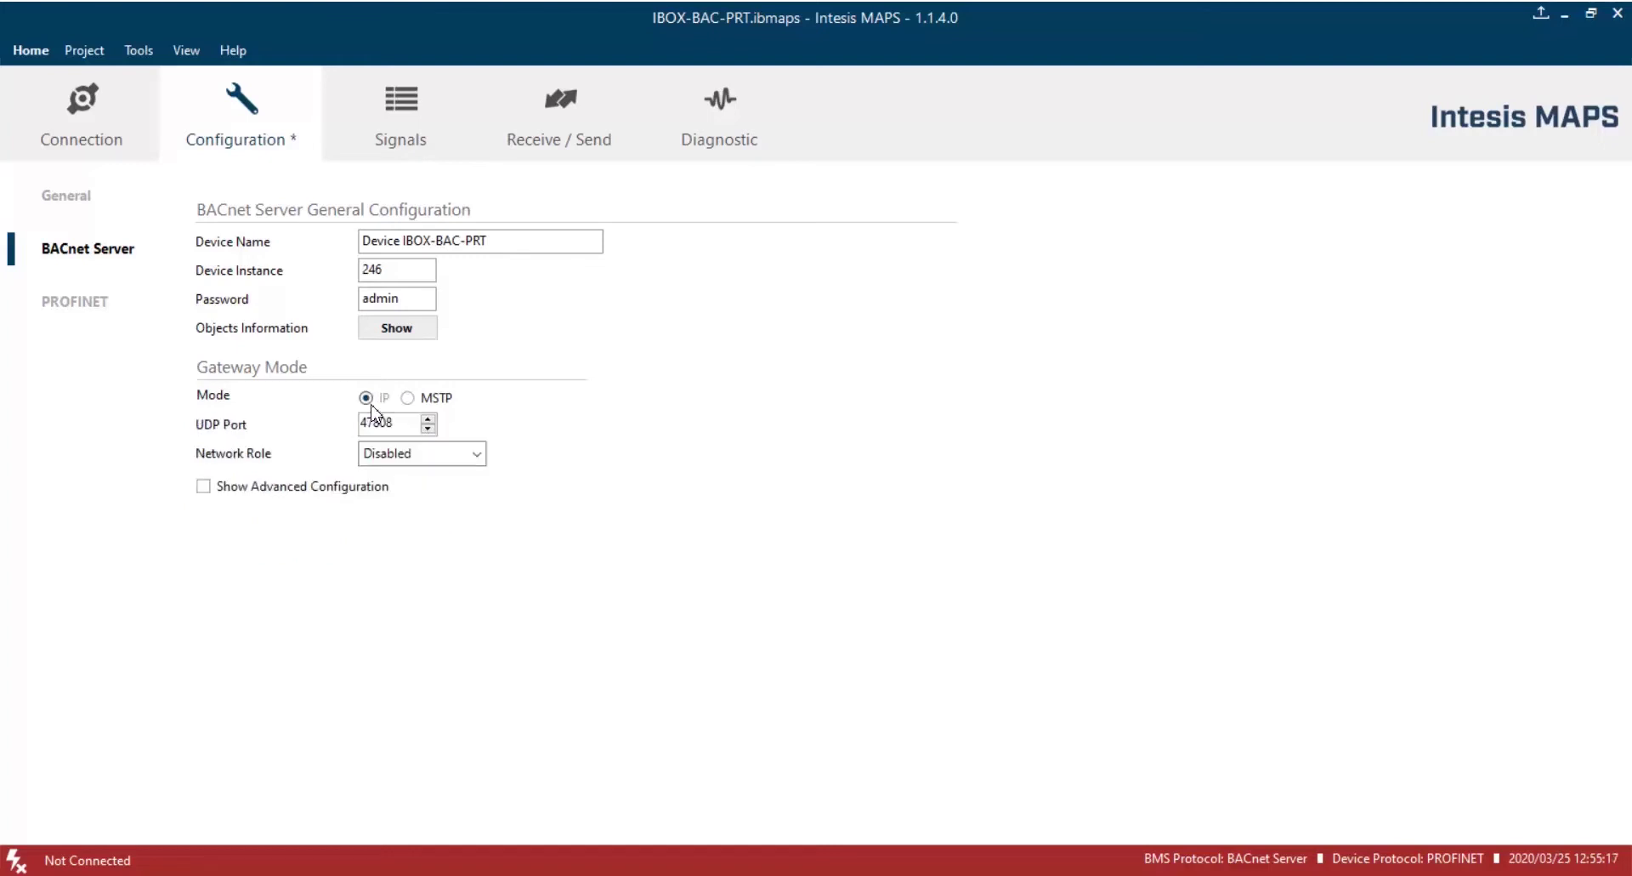
{"action": "left_click", "coordinate": [253, 489]}
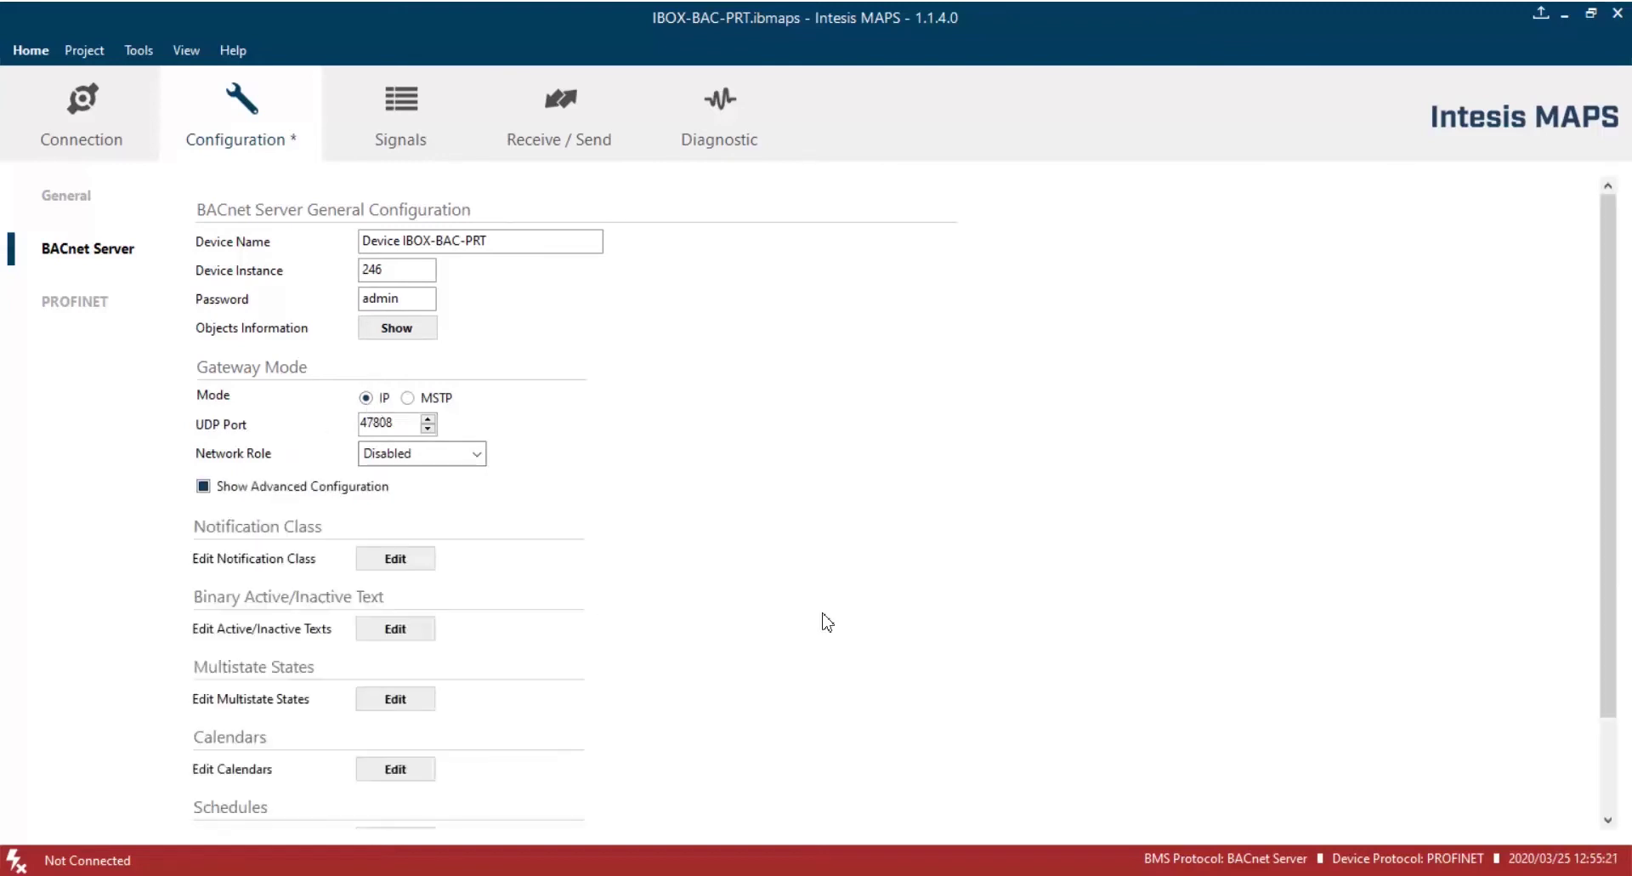
{"action": "left_click", "coordinate": [1612, 756]}
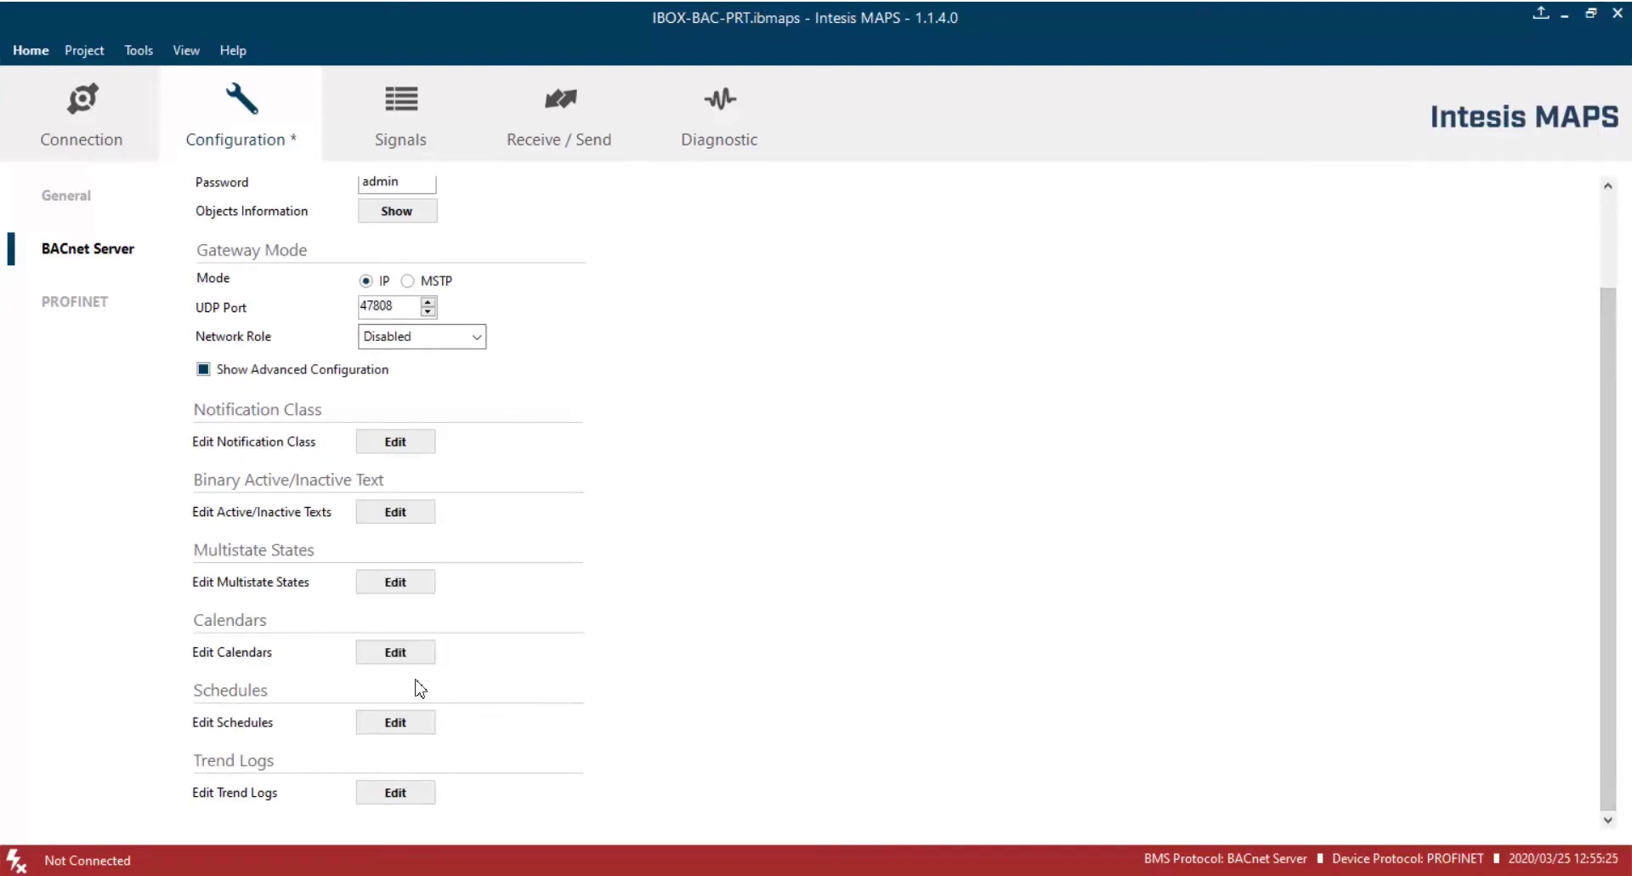
{"action": "left_click", "coordinate": [404, 791]}
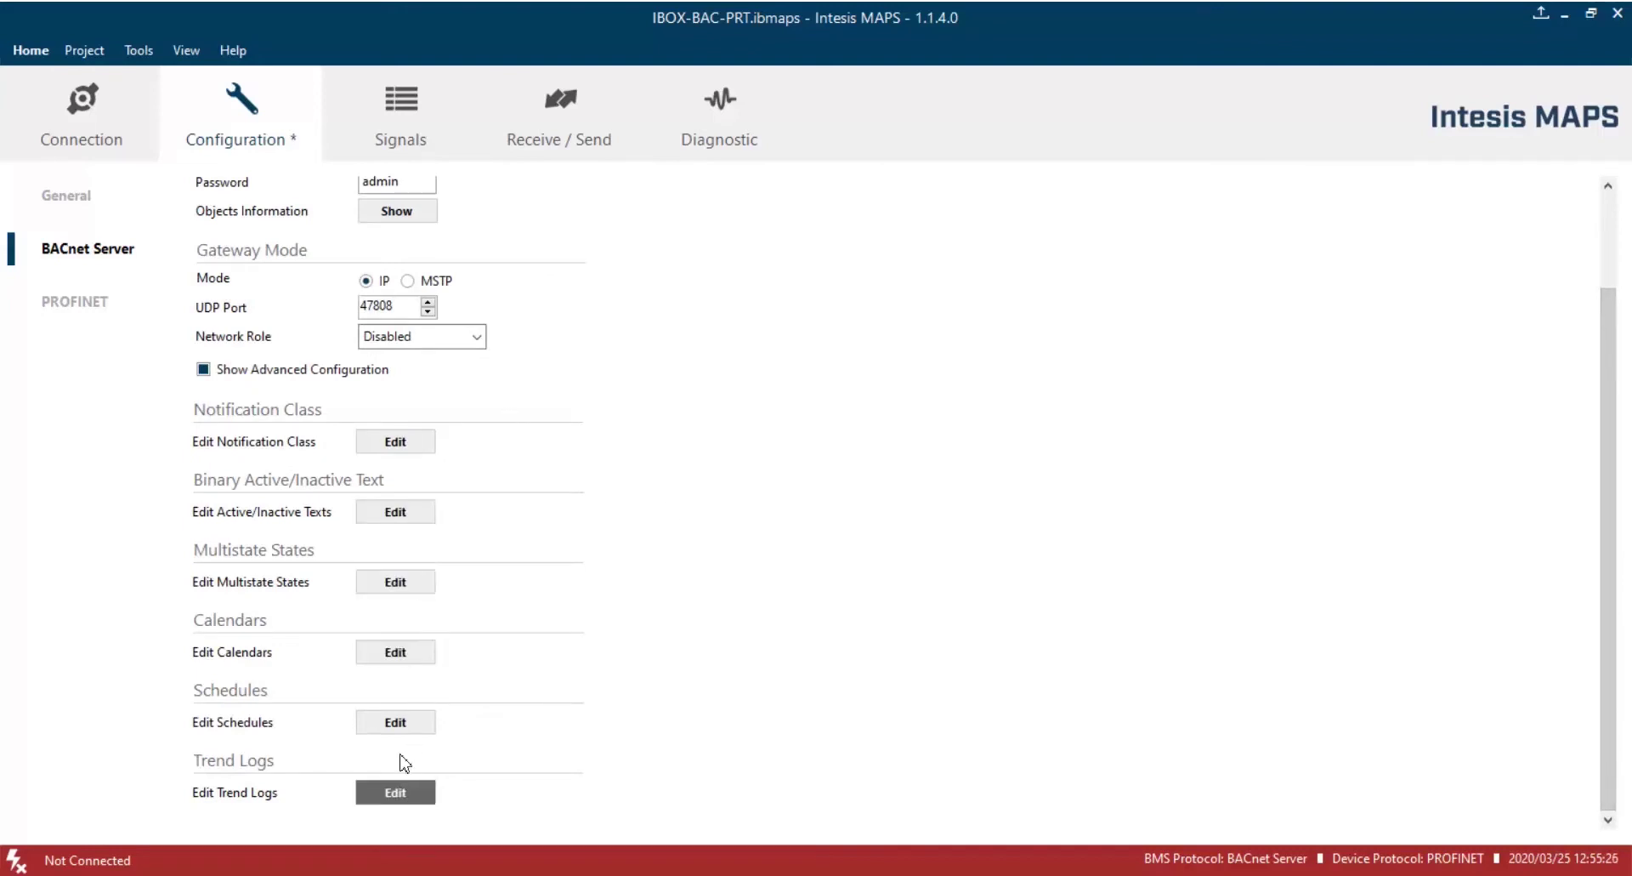
{"action": "left_click", "coordinate": [273, 375]}
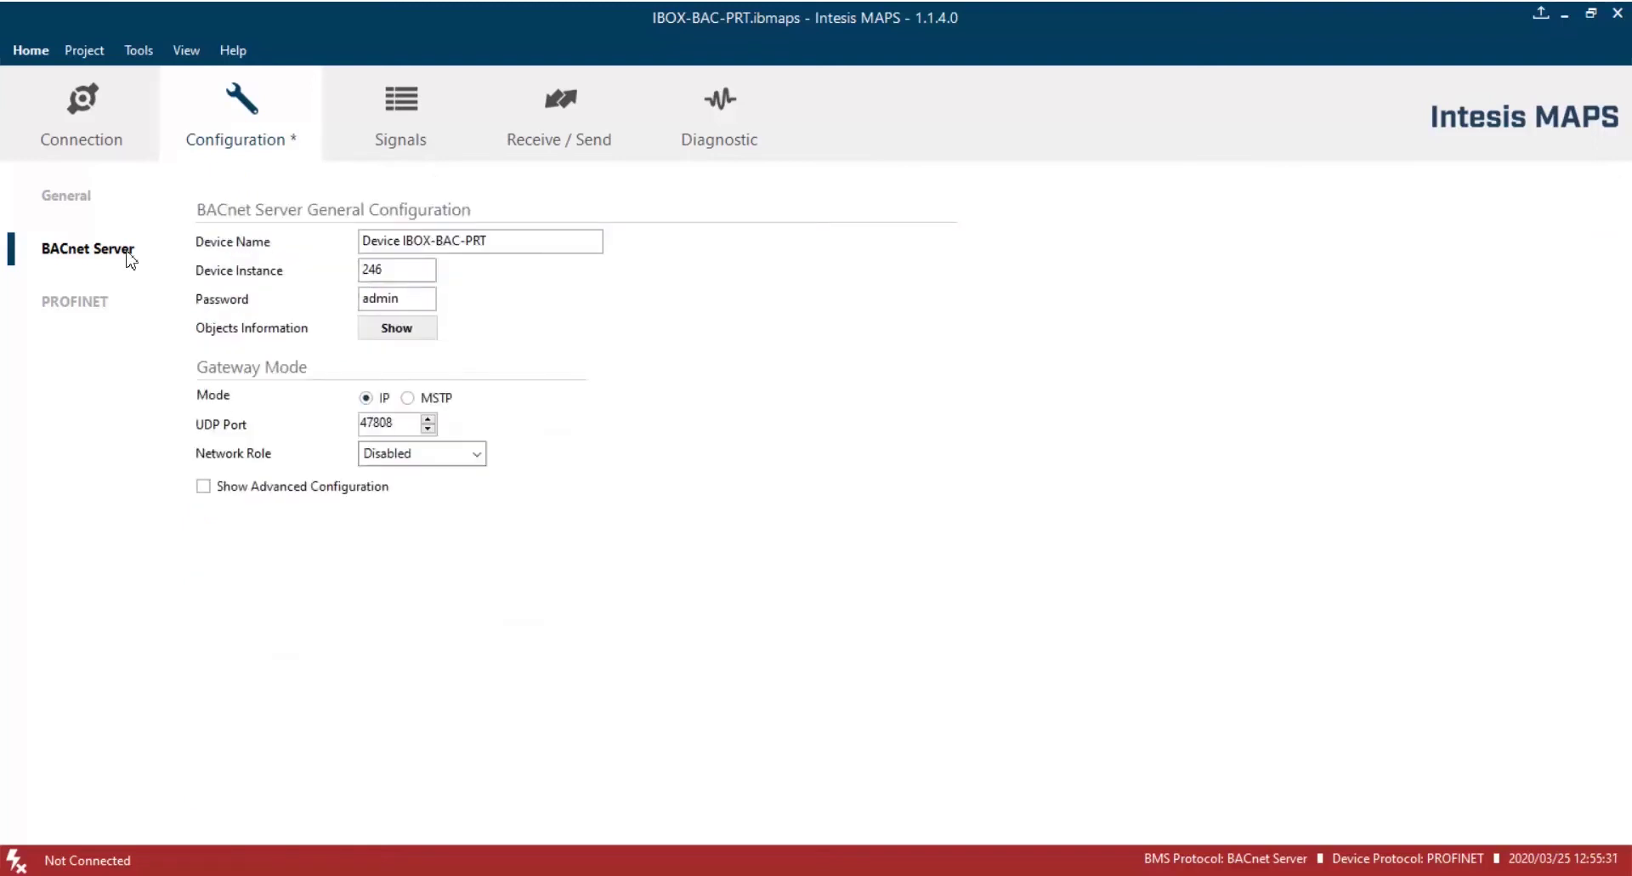
Keep PROFINET bit alignment at No alignment and enable the ABCC 40 Default WebServer and HICP.
{"action": "left_click", "coordinate": [94, 309]}
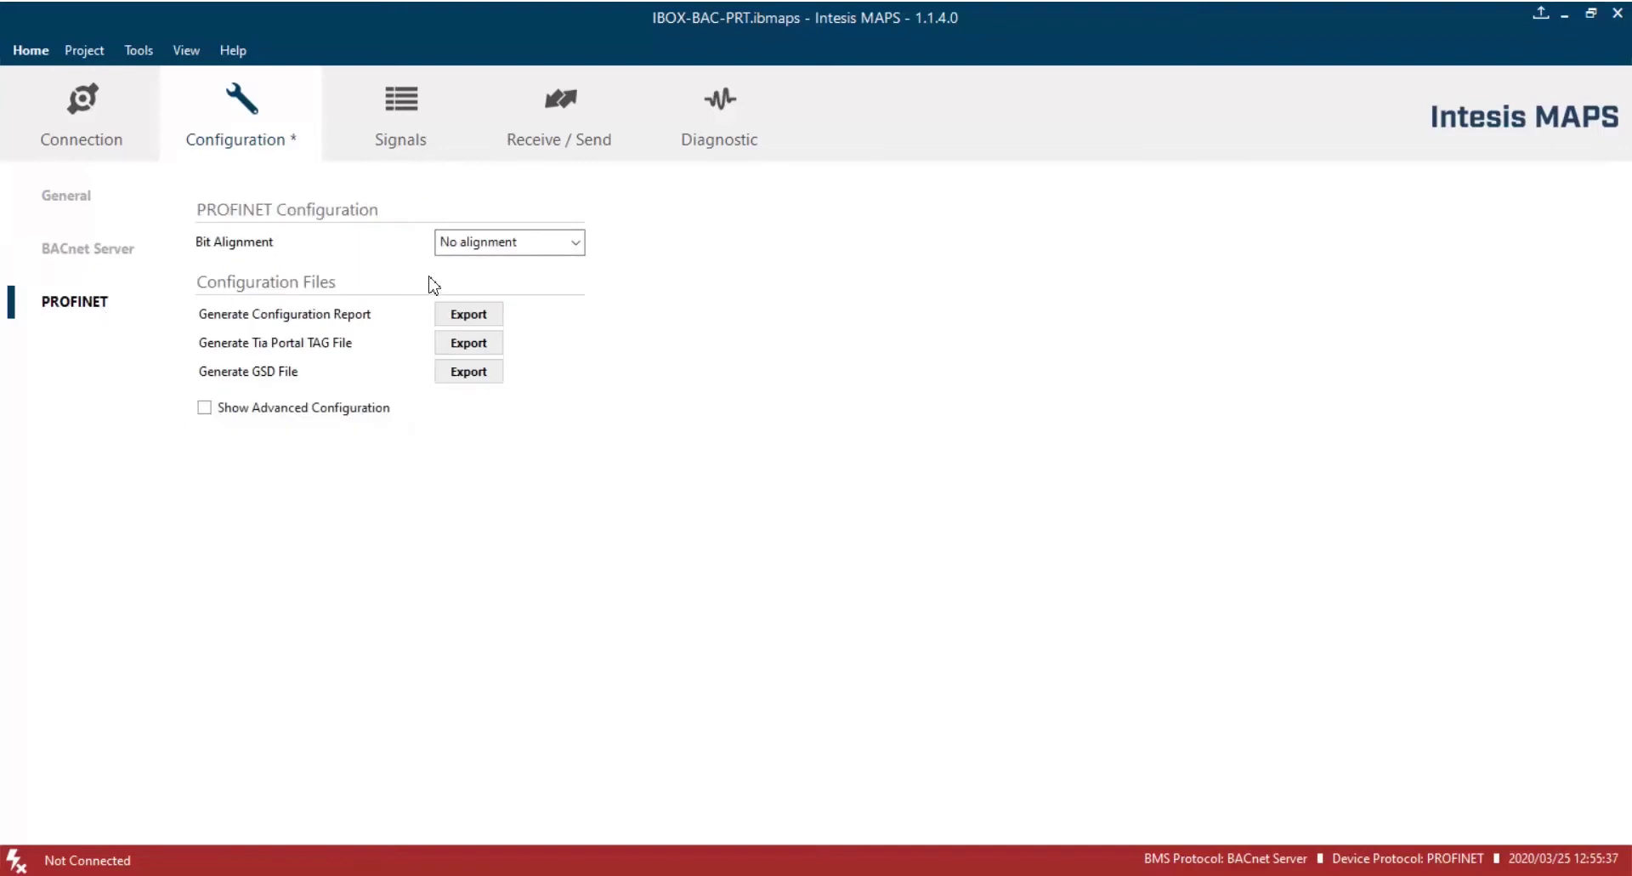
{"action": "left_click", "coordinate": [511, 245]}
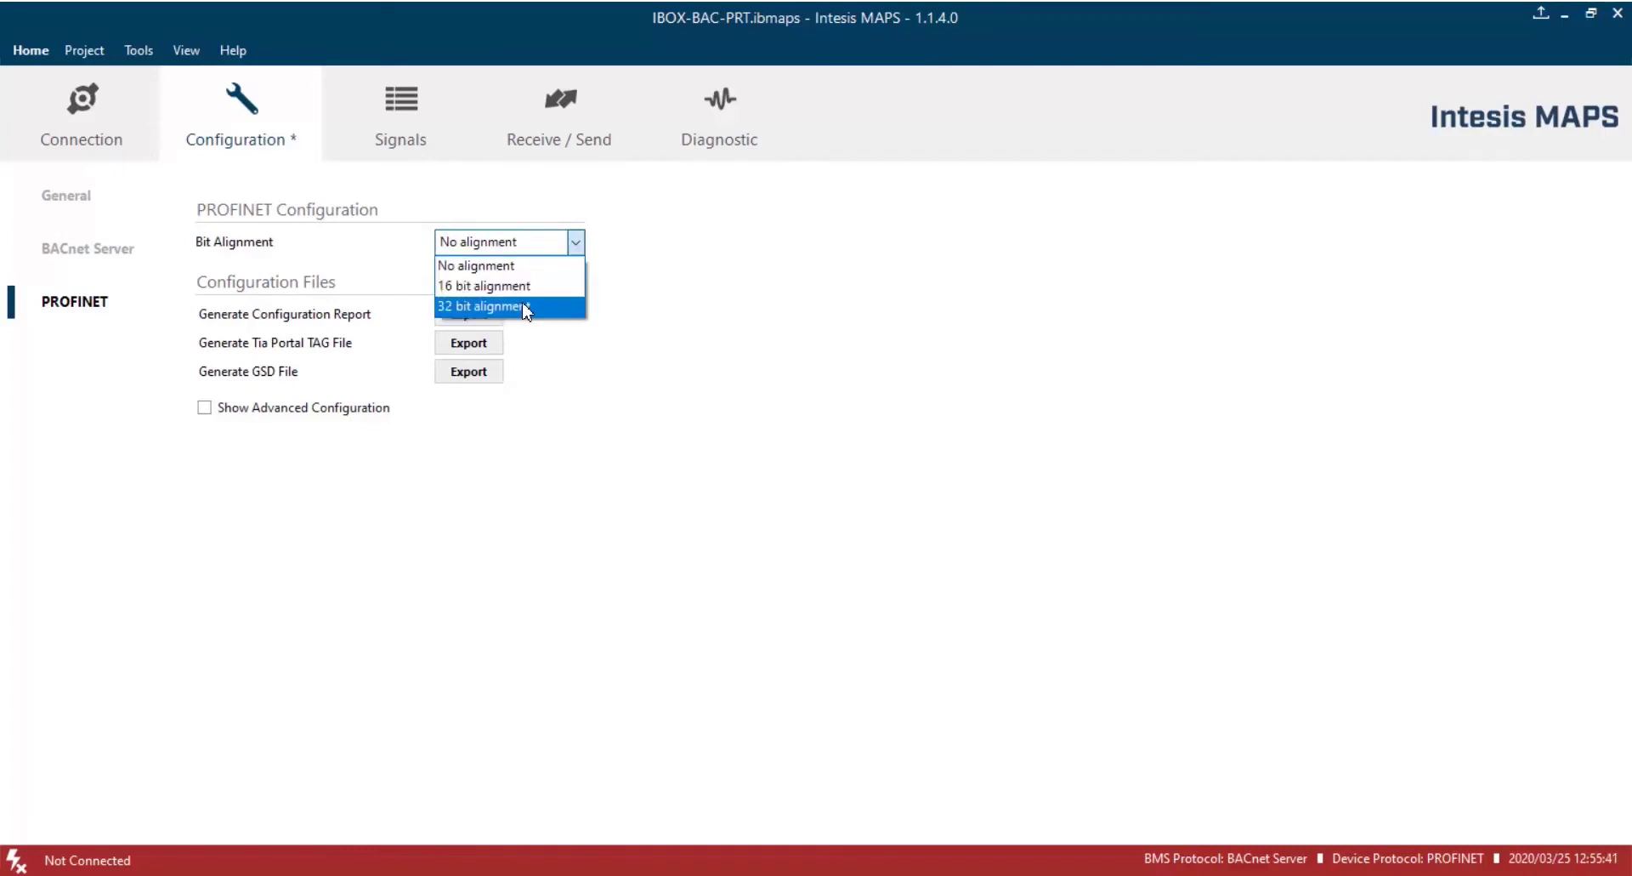
{"action": "left_click", "coordinate": [526, 263]}
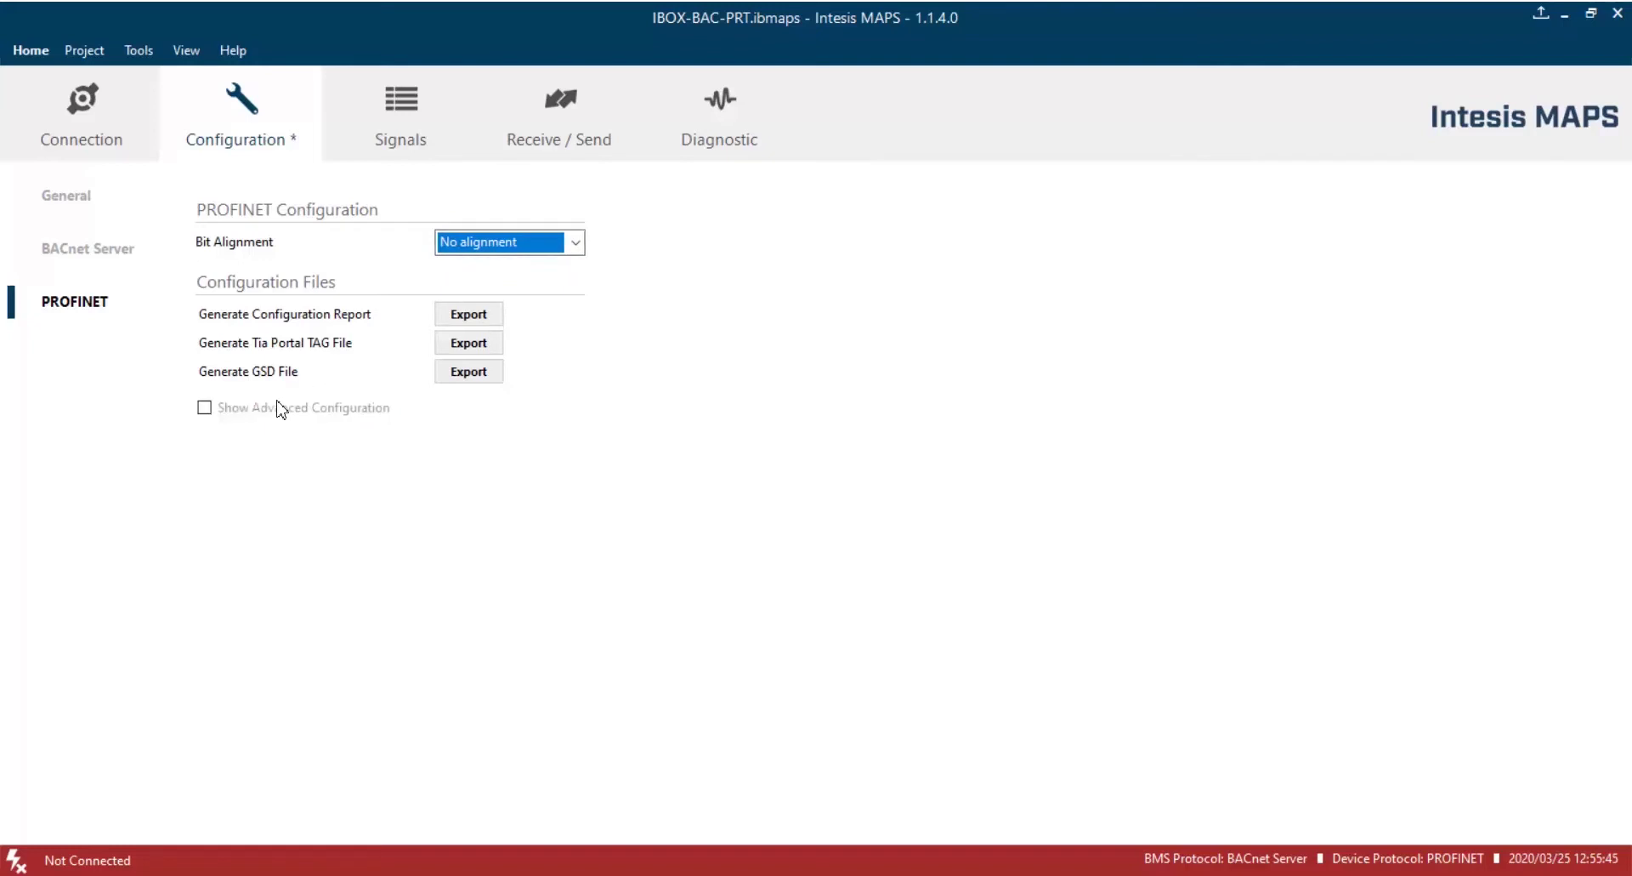
{"action": "left_click", "coordinate": [204, 407]}
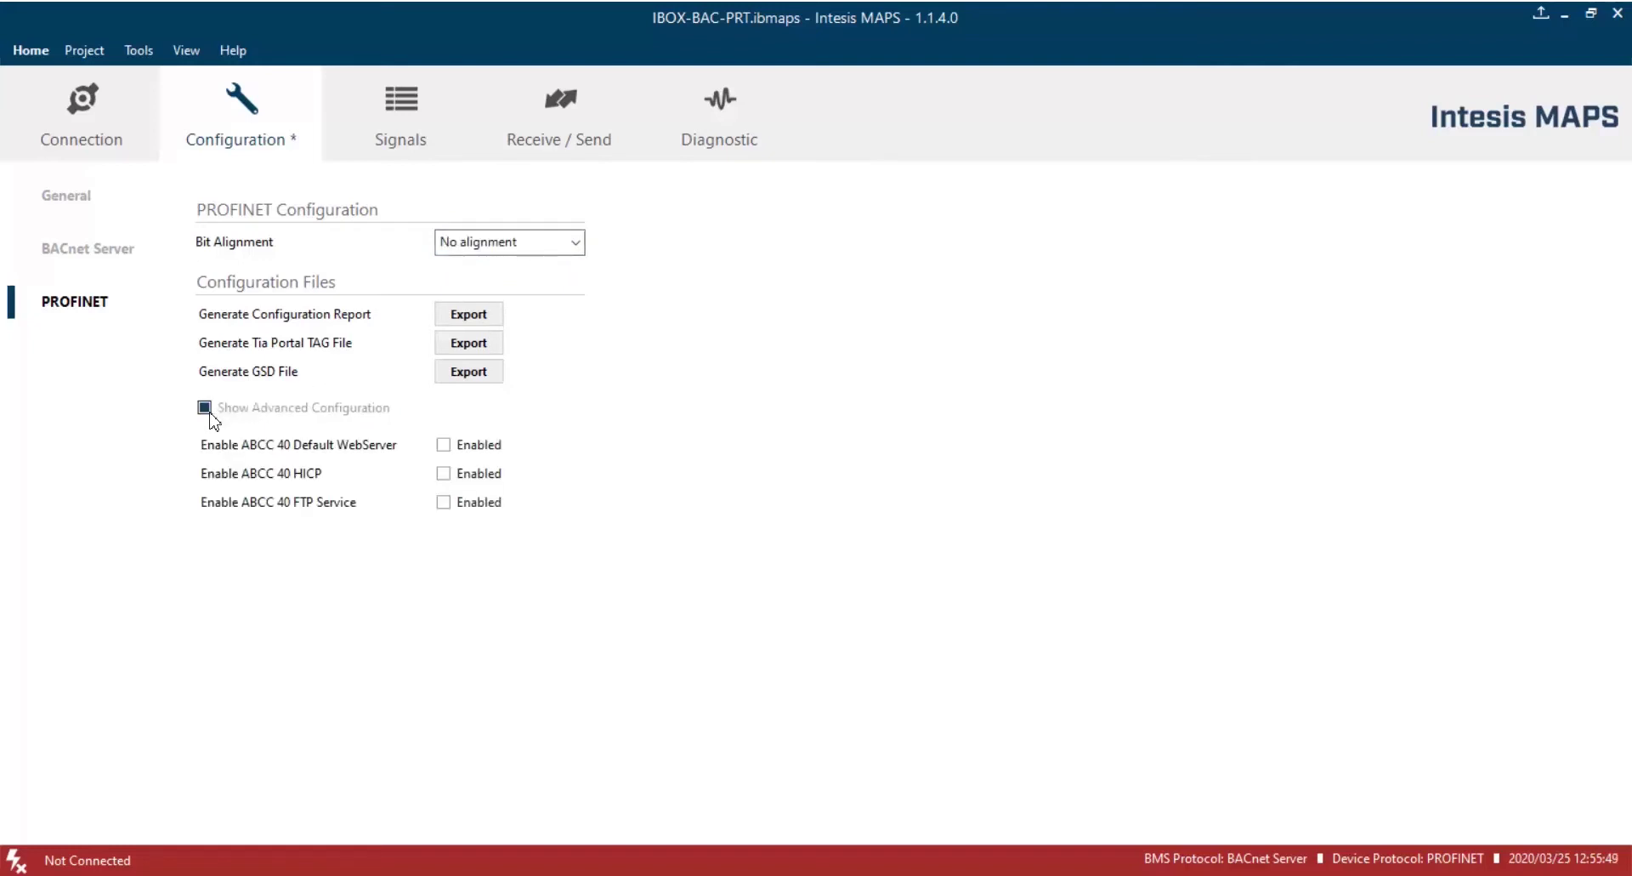
{"action": "left_click", "coordinate": [445, 447]}
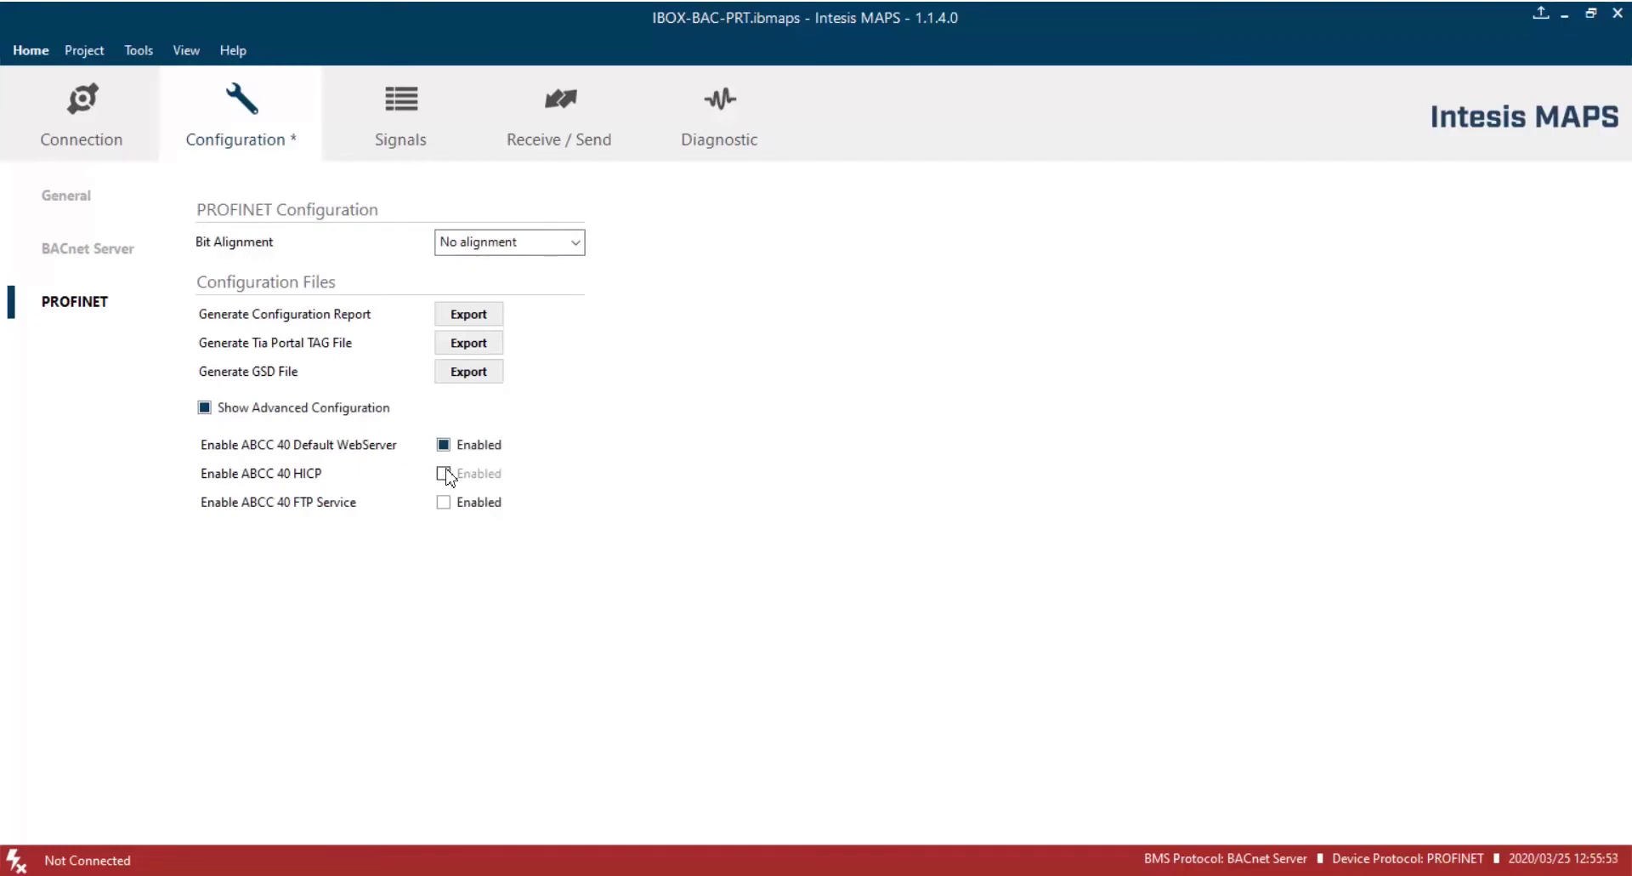
{"action": "left_click", "coordinate": [444, 474]}
Insert two signal rows after row 1, described 'Analog Input 2' and 'Binary Input 1'.
{"action": "left_click", "coordinate": [393, 132]}
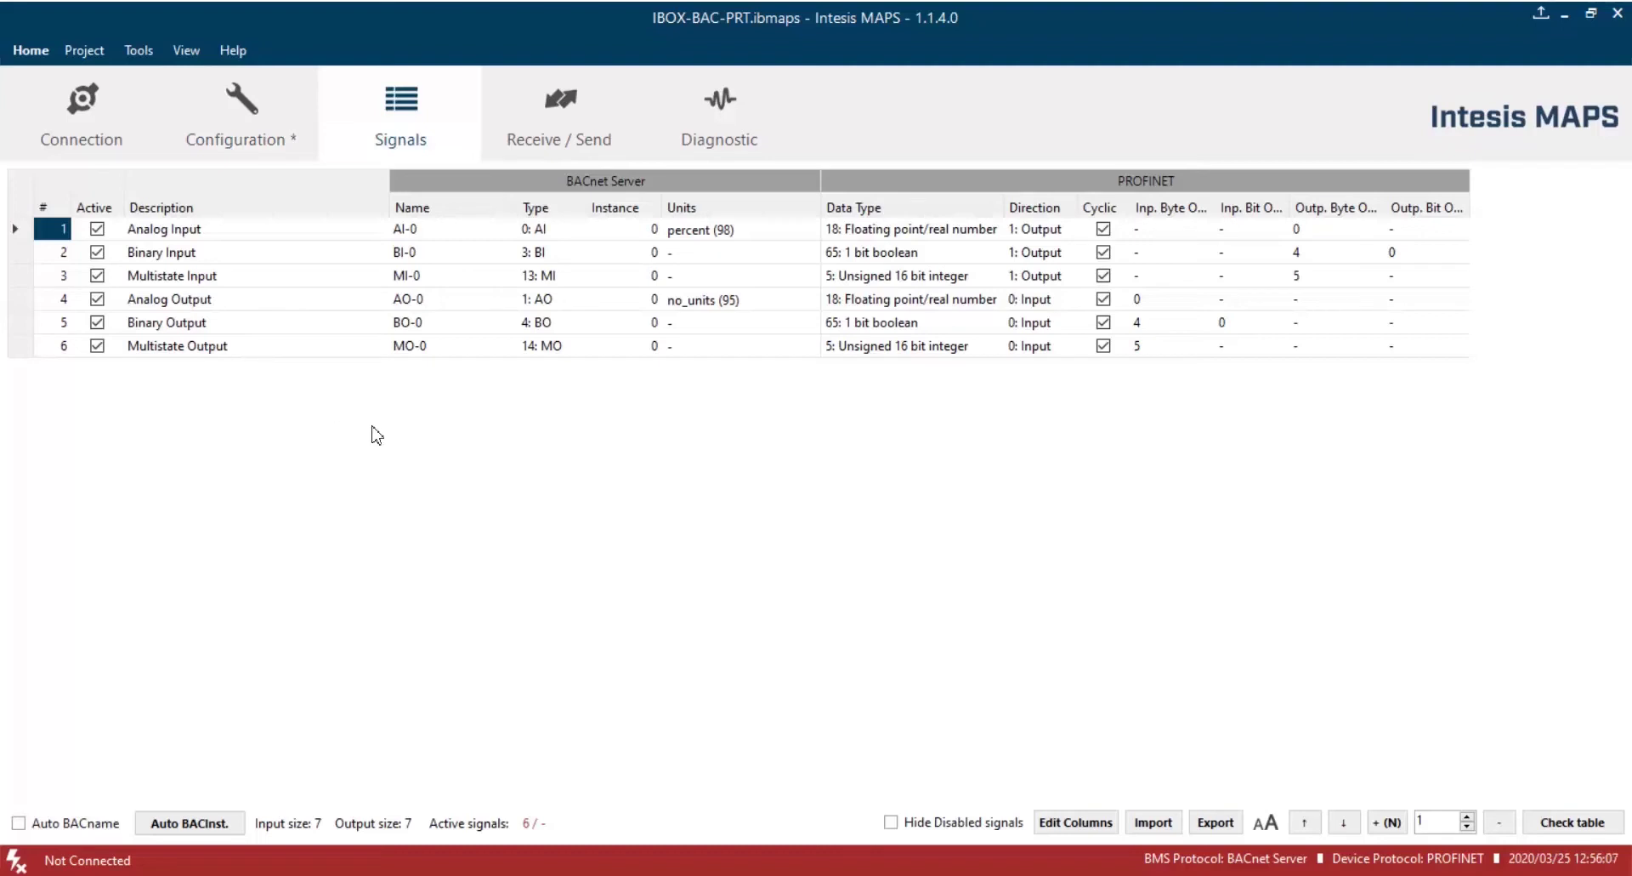
{"action": "left_click", "coordinate": [1465, 816]}
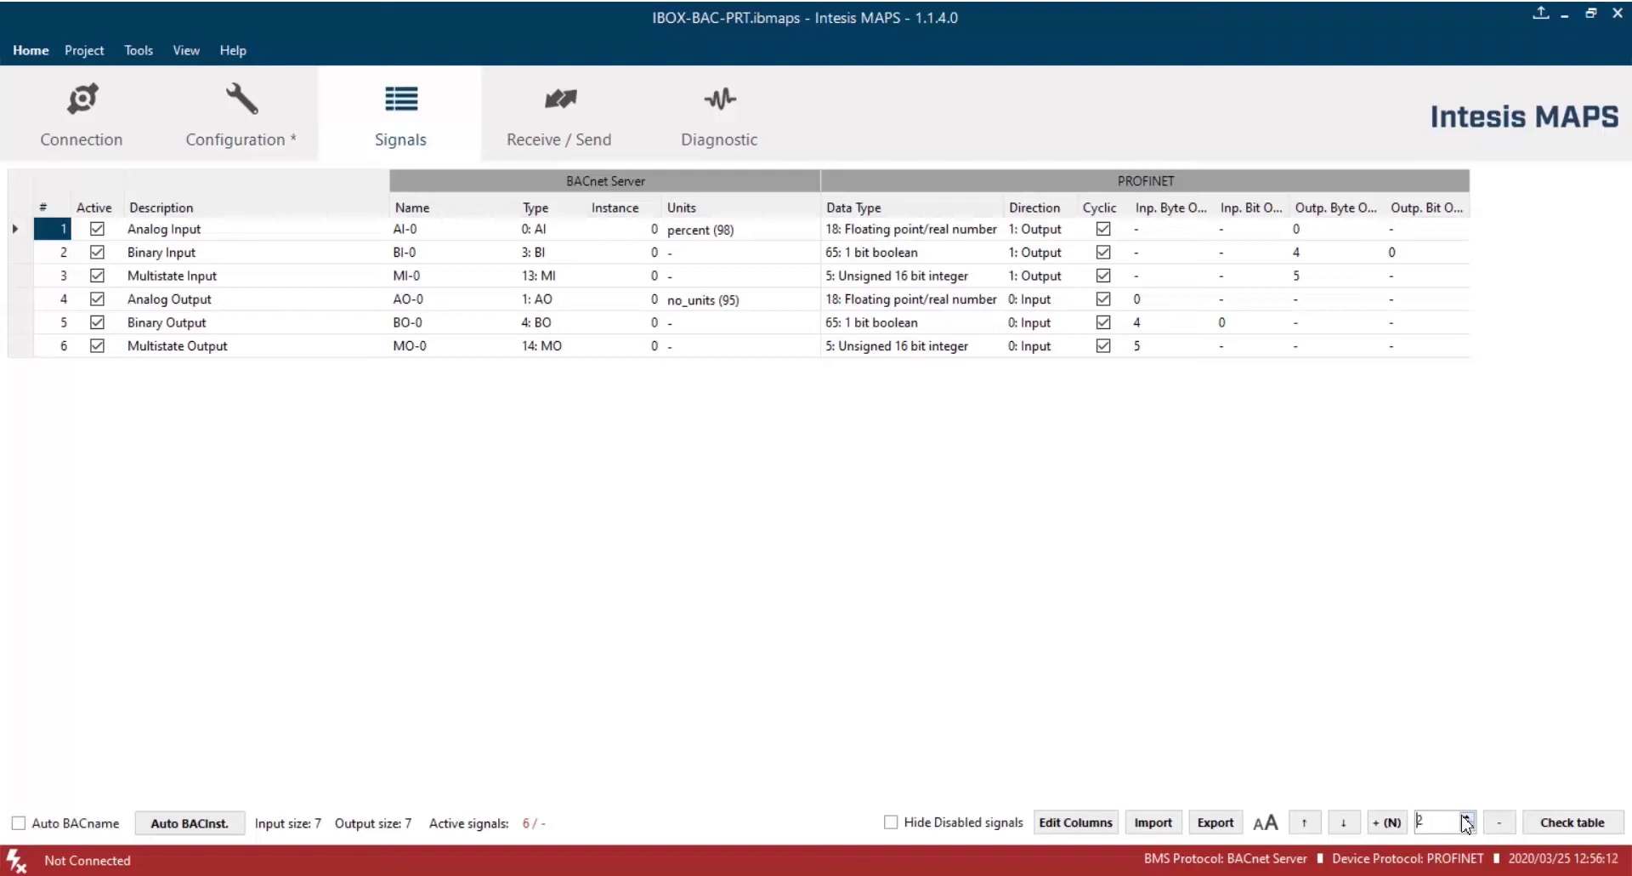
{"action": "left_click", "coordinate": [1385, 822]}
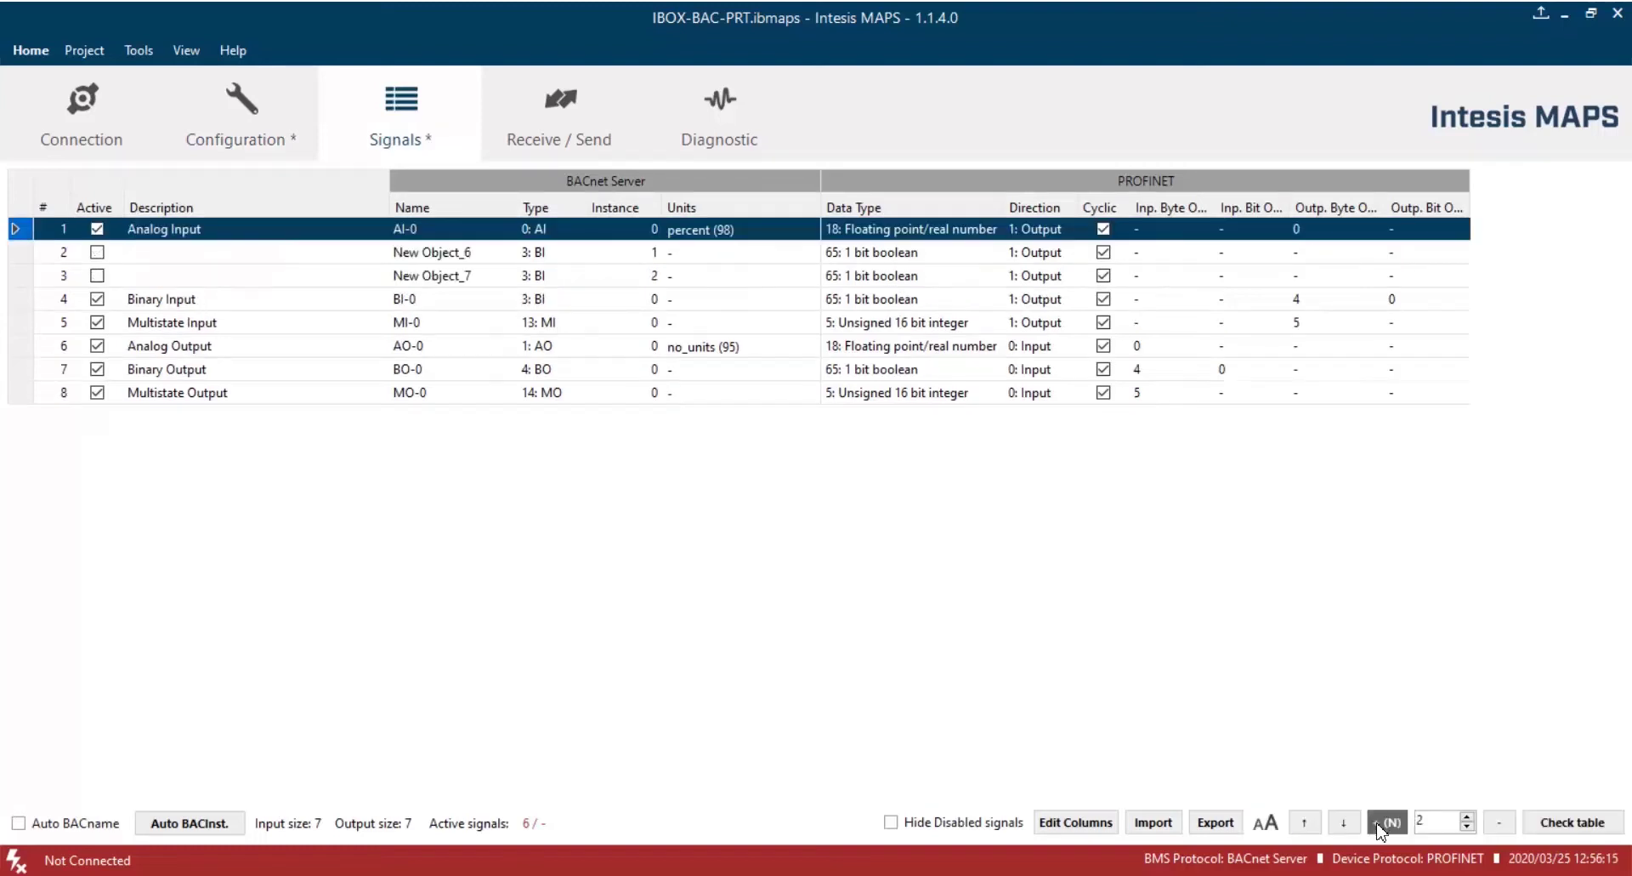
{"action": "left_click", "coordinate": [253, 258]}
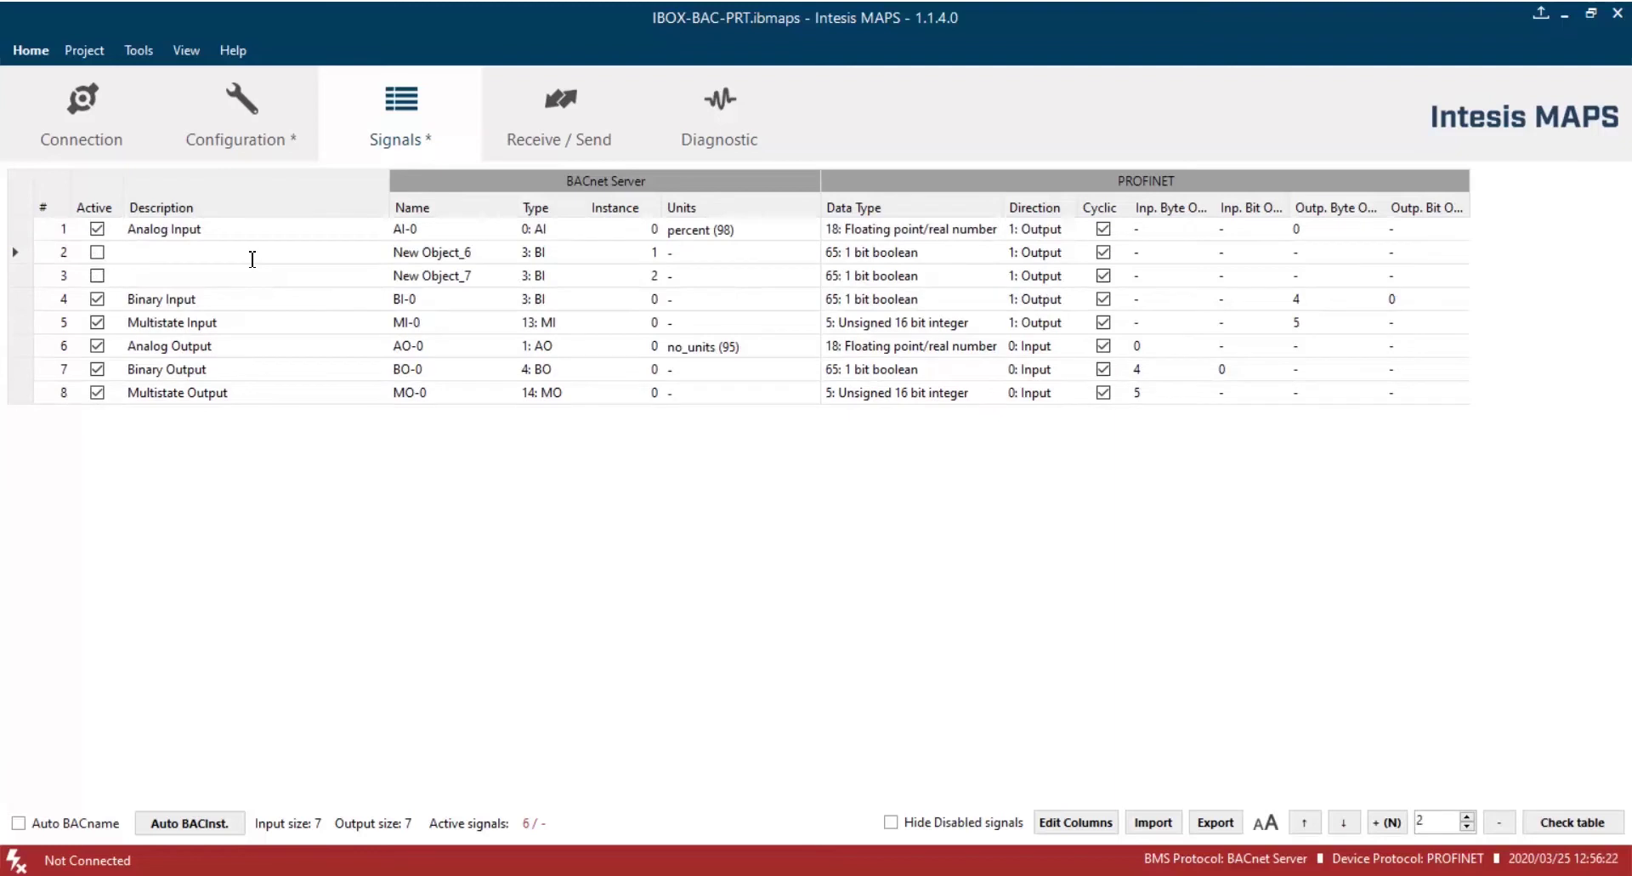
{"action": "type", "text": "Analog ç"}
{"action": "type", "text": "nput 2"}
{"action": "left_click", "coordinate": [252, 270]}
{"action": "type", "text": "Binary Input 1"}
{"action": "key", "text": "Return"}
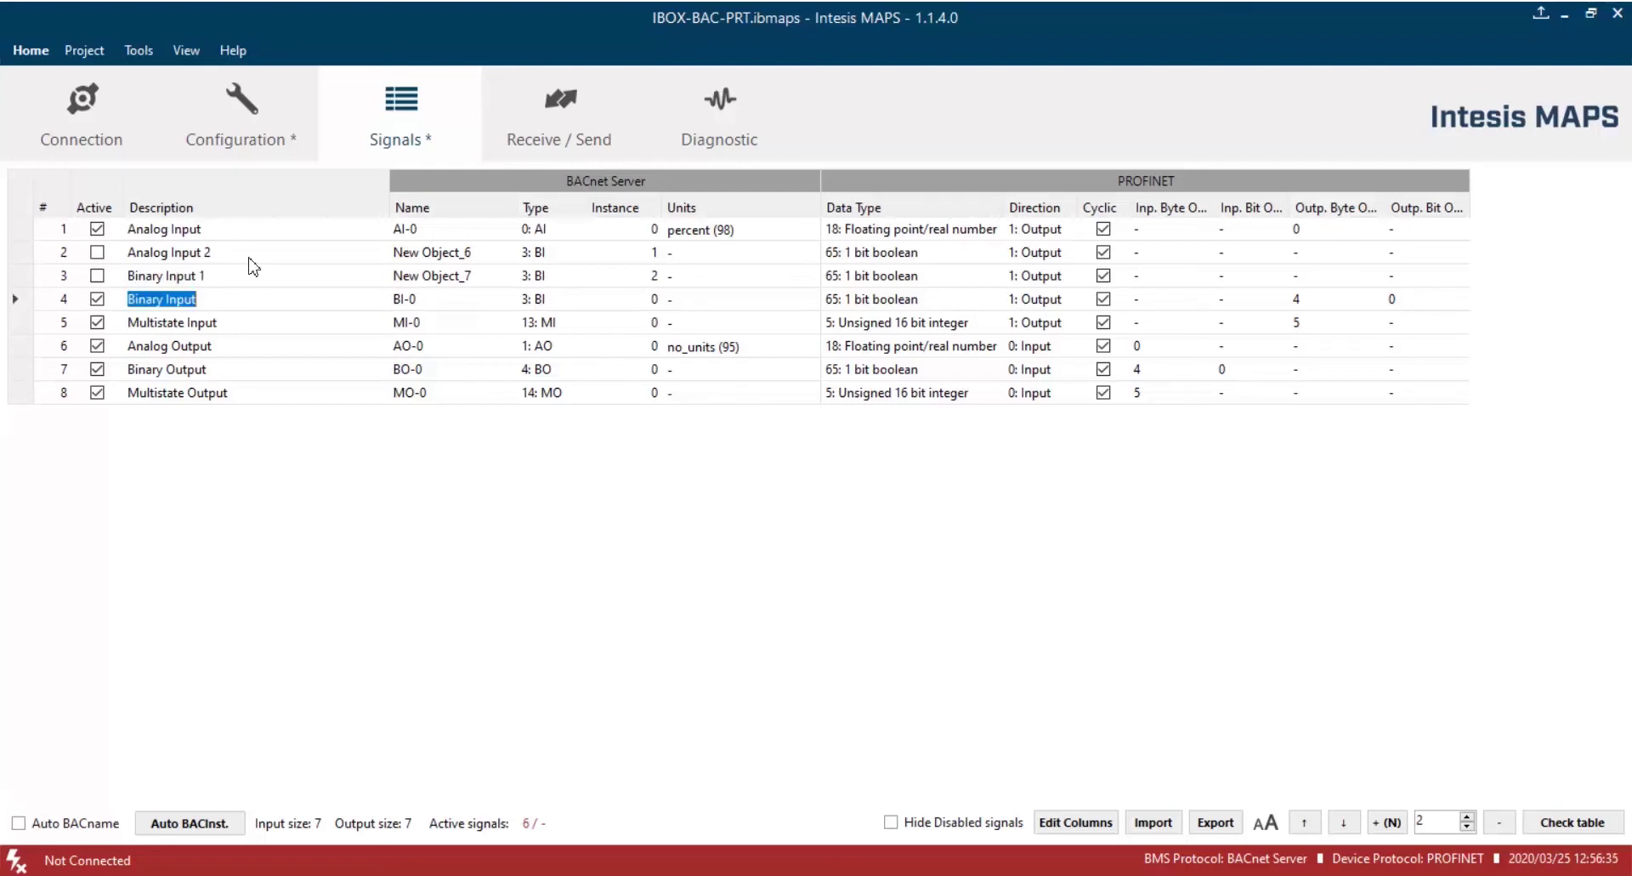
Activate both new signals and make row 2 an analog input object.
{"action": "left_click", "coordinate": [97, 252]}
{"action": "left_click", "coordinate": [97, 276]}
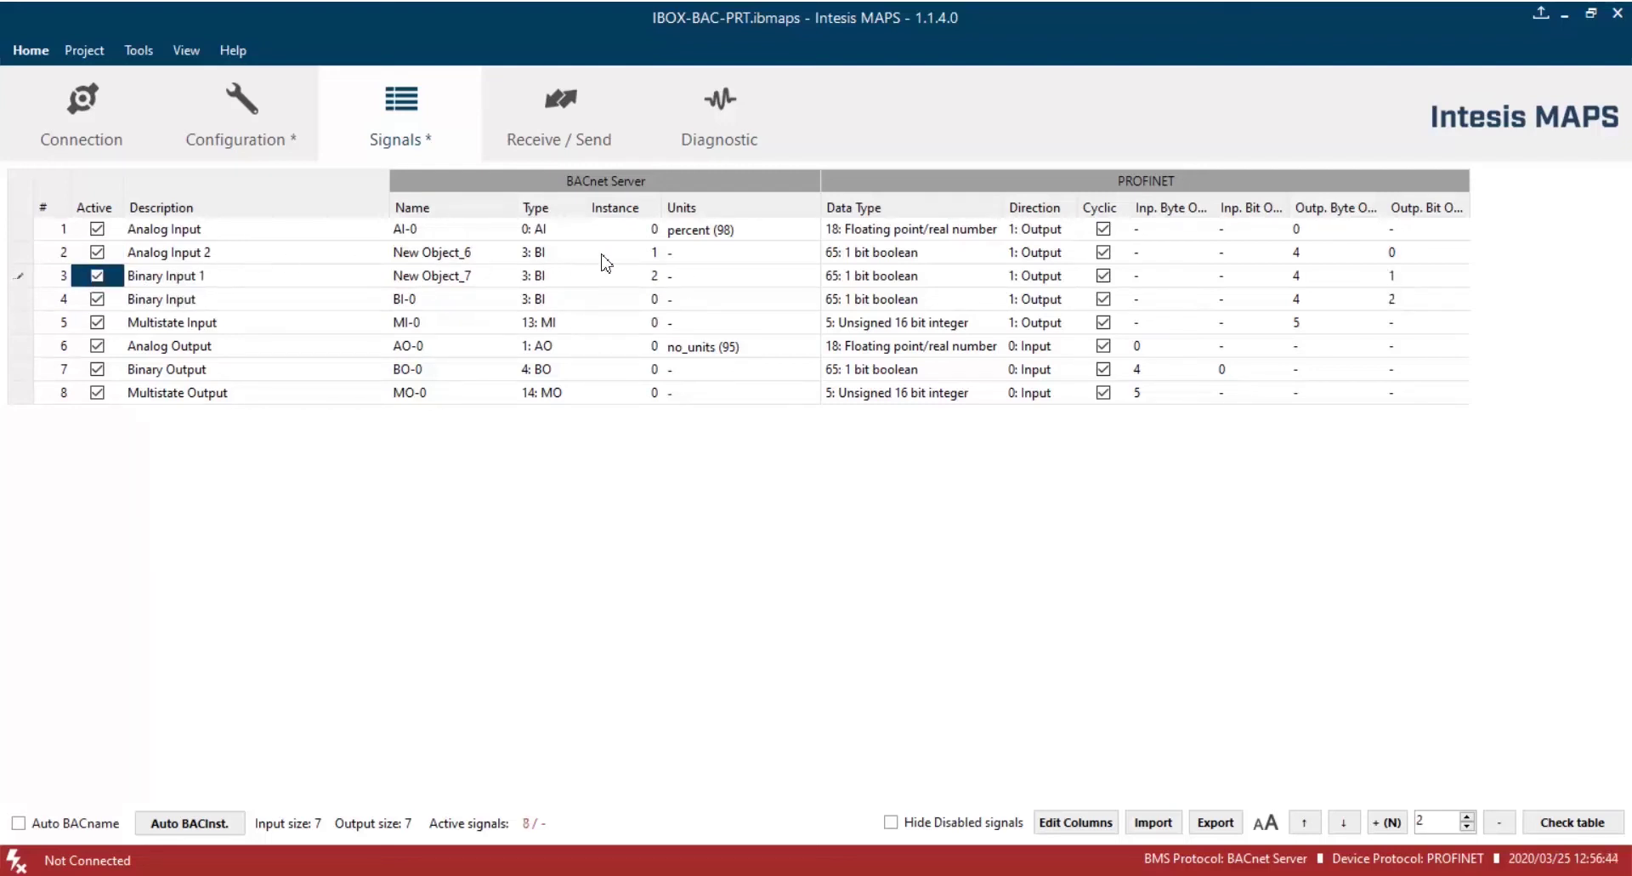
{"action": "left_click", "coordinate": [558, 254]}
{"action": "left_click", "coordinate": [561, 274]}
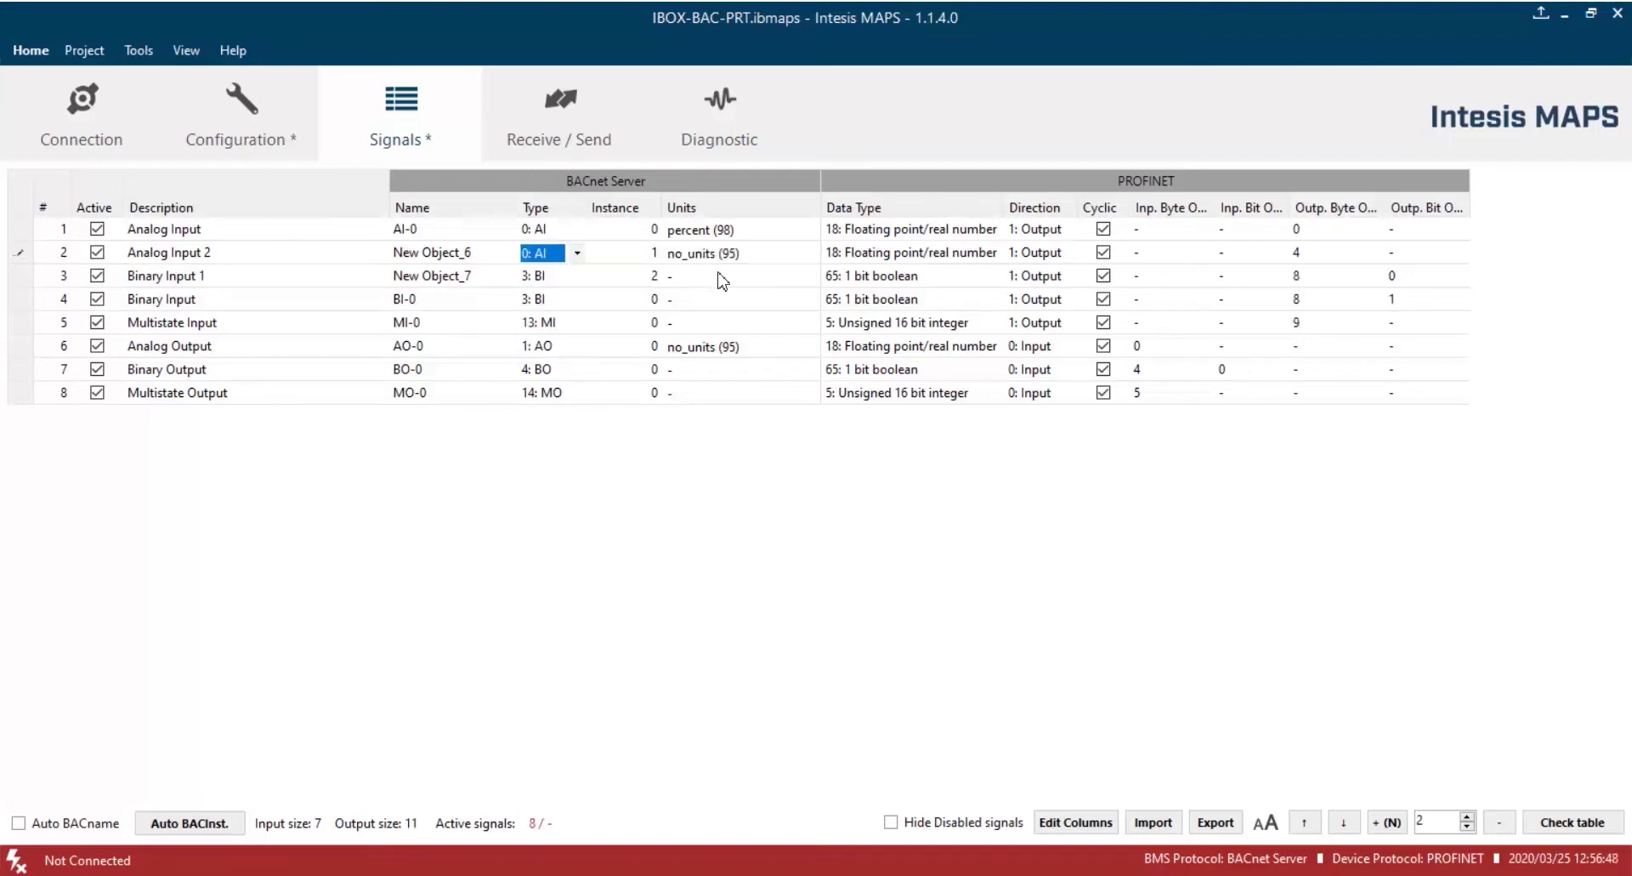
{"action": "left_click", "coordinate": [934, 255]}
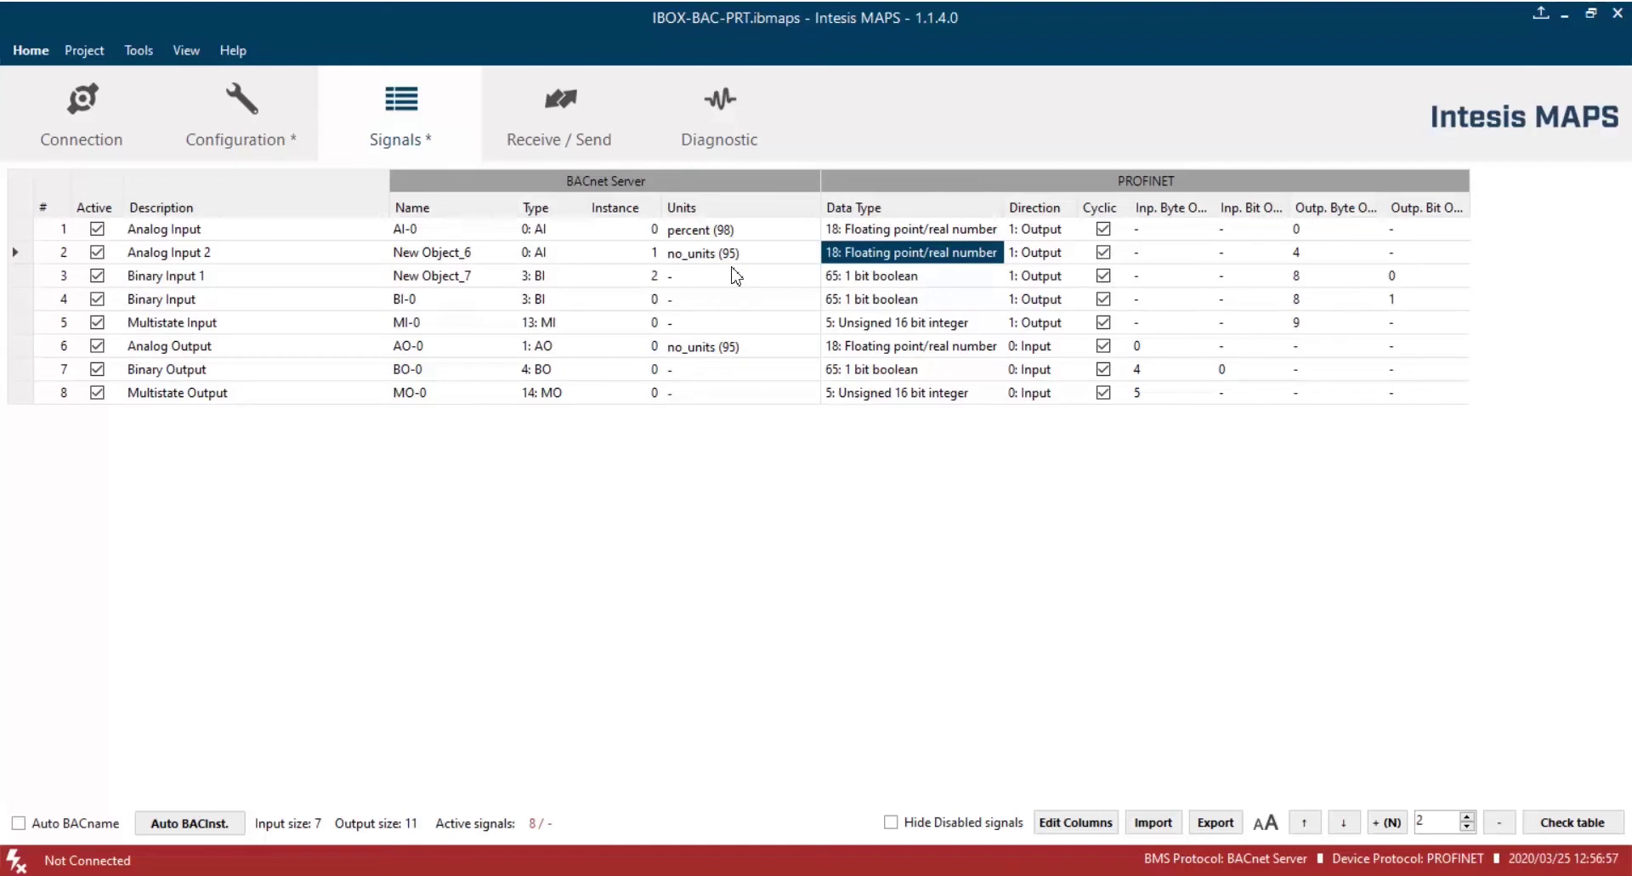
Name the new signals AI-1 and BI-1, and give BI-1 instance 1.
{"action": "left_click", "coordinate": [497, 253]}
{"action": "type", "text": "A"}
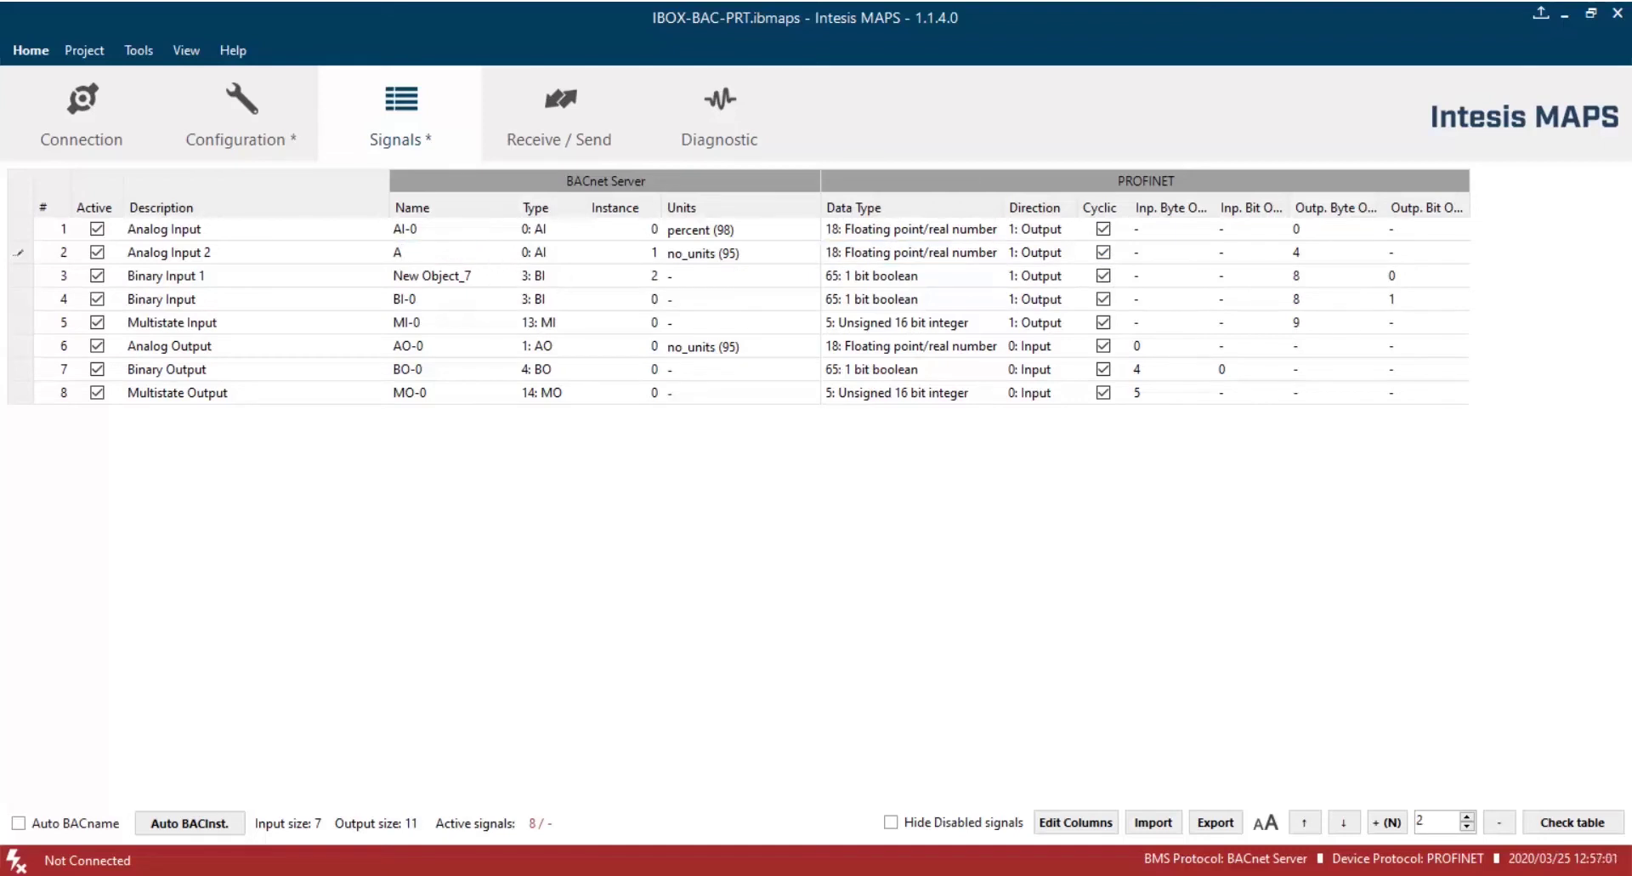
{"action": "type", "text": "I-1"}
{"action": "key", "text": "Return"}
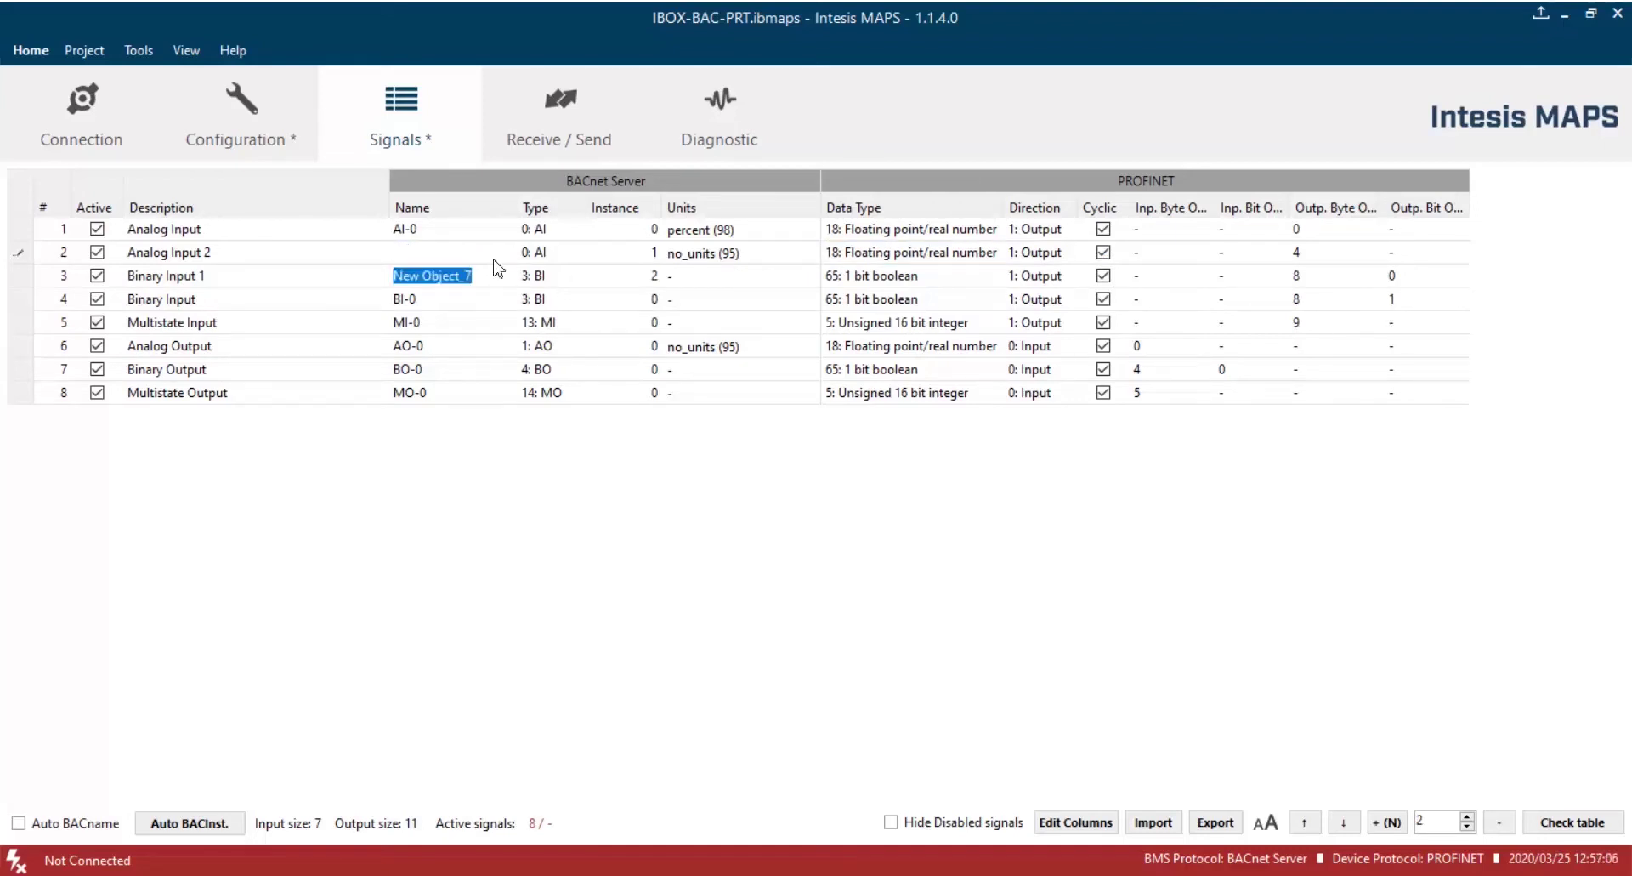
{"action": "type", "text": "BI"}
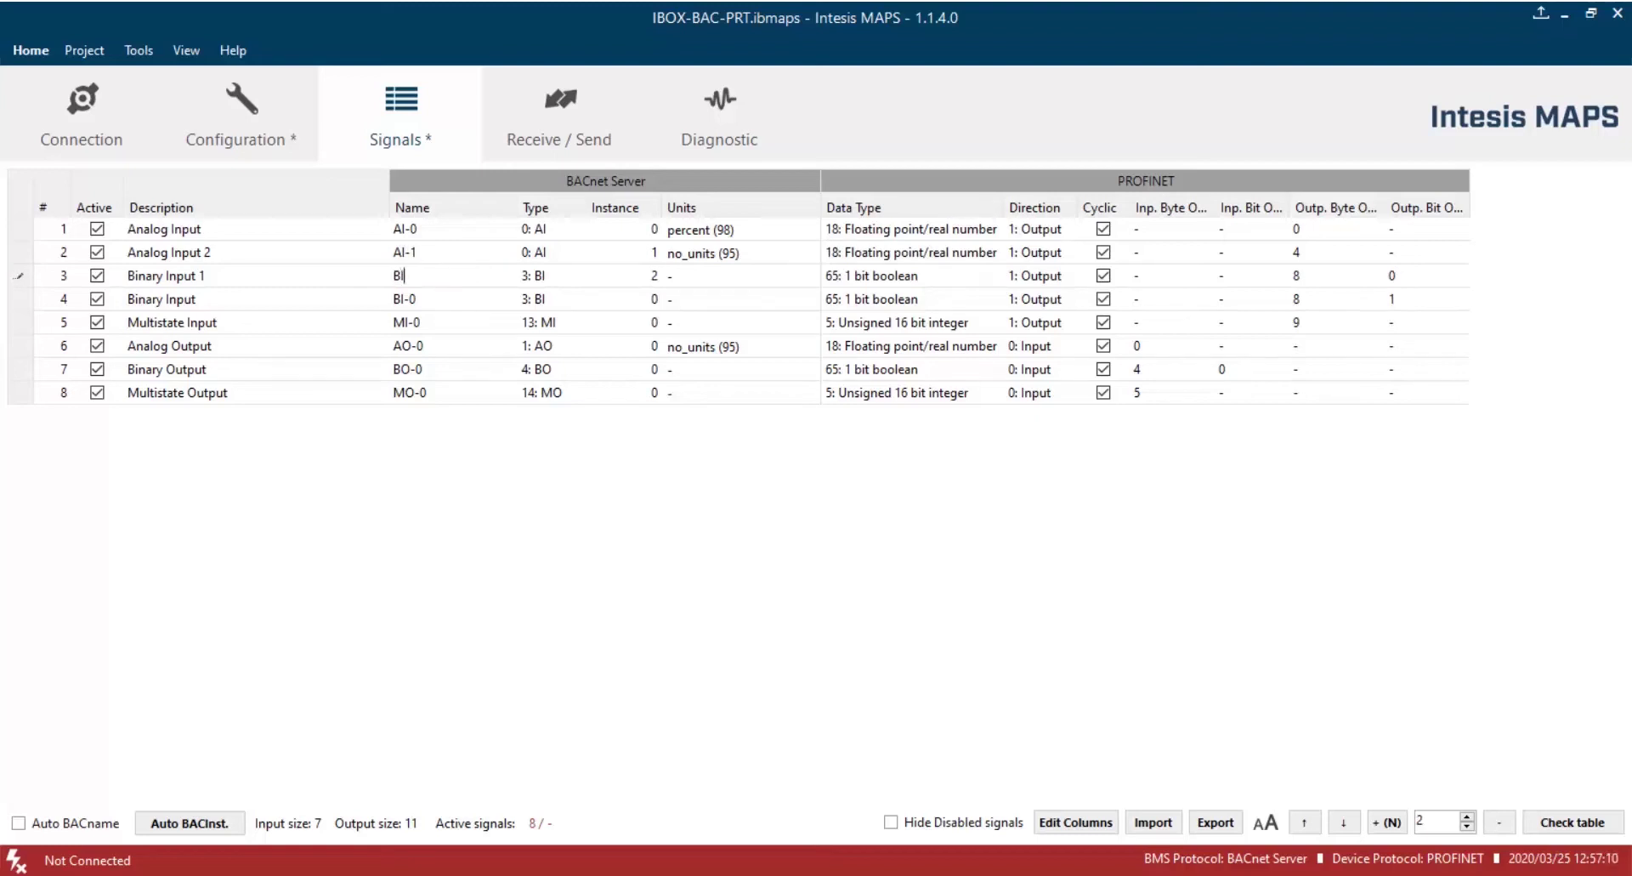
{"action": "type", "text": "-1"}
{"action": "key", "text": "Return"}
{"action": "key", "text": "Escape"}
{"action": "key", "text": "Up"}
{"action": "key", "text": "Right"}
{"action": "key", "text": "Right"}
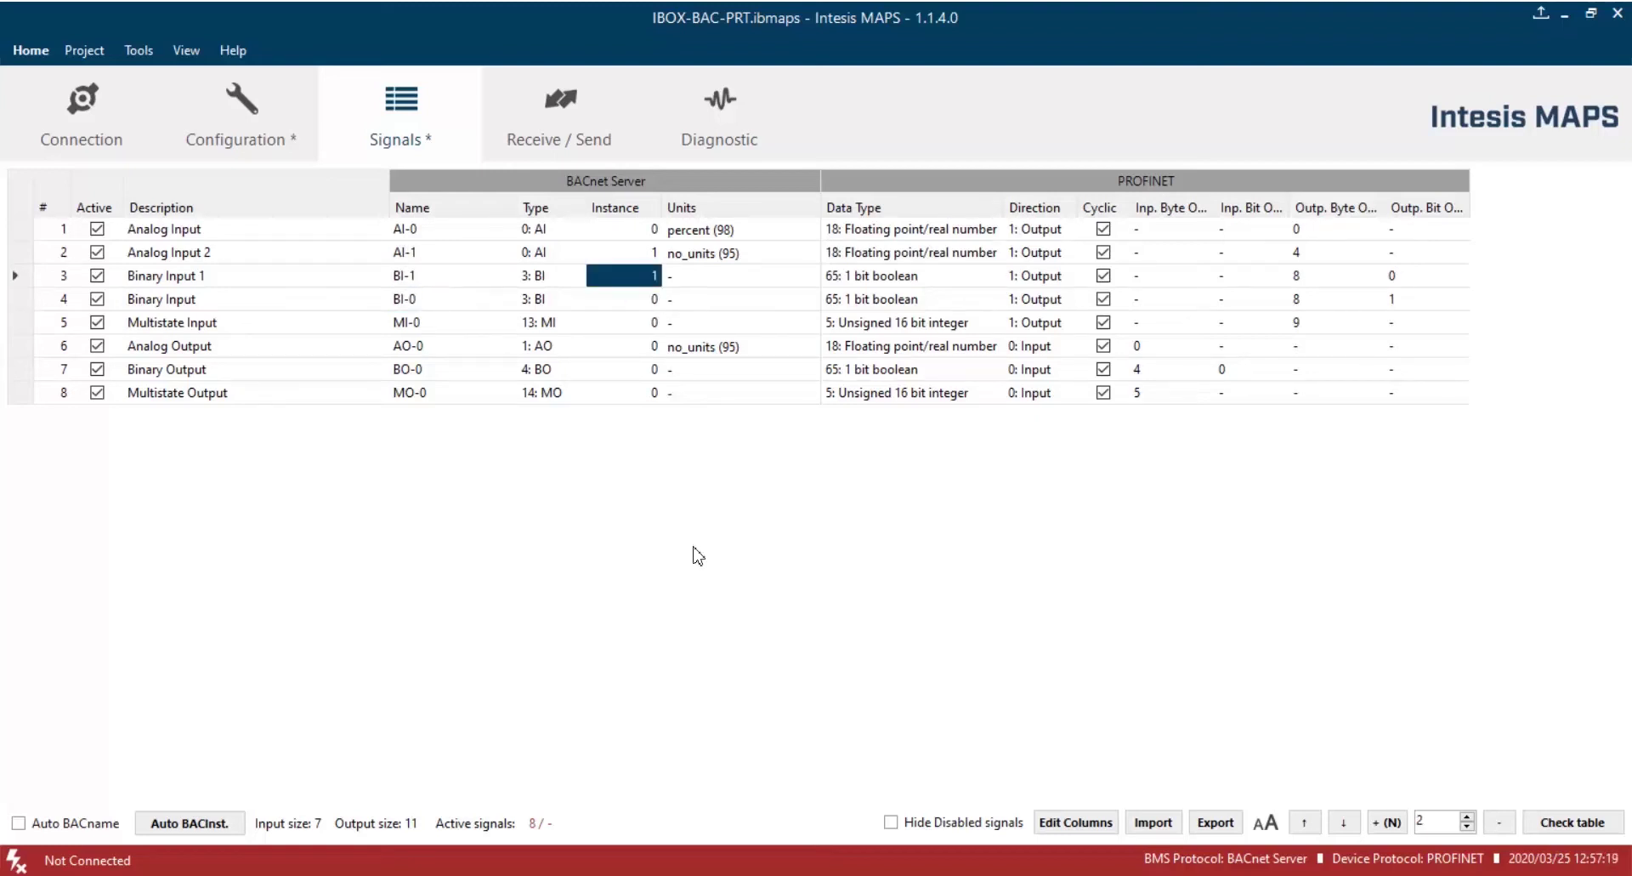
{"action": "type", "text": "1"}
{"action": "left_click", "coordinate": [729, 253]}
Set AI-1's units to amperes (3) and return to the PROFINET configuration.
{"action": "left_click", "coordinate": [812, 253]}
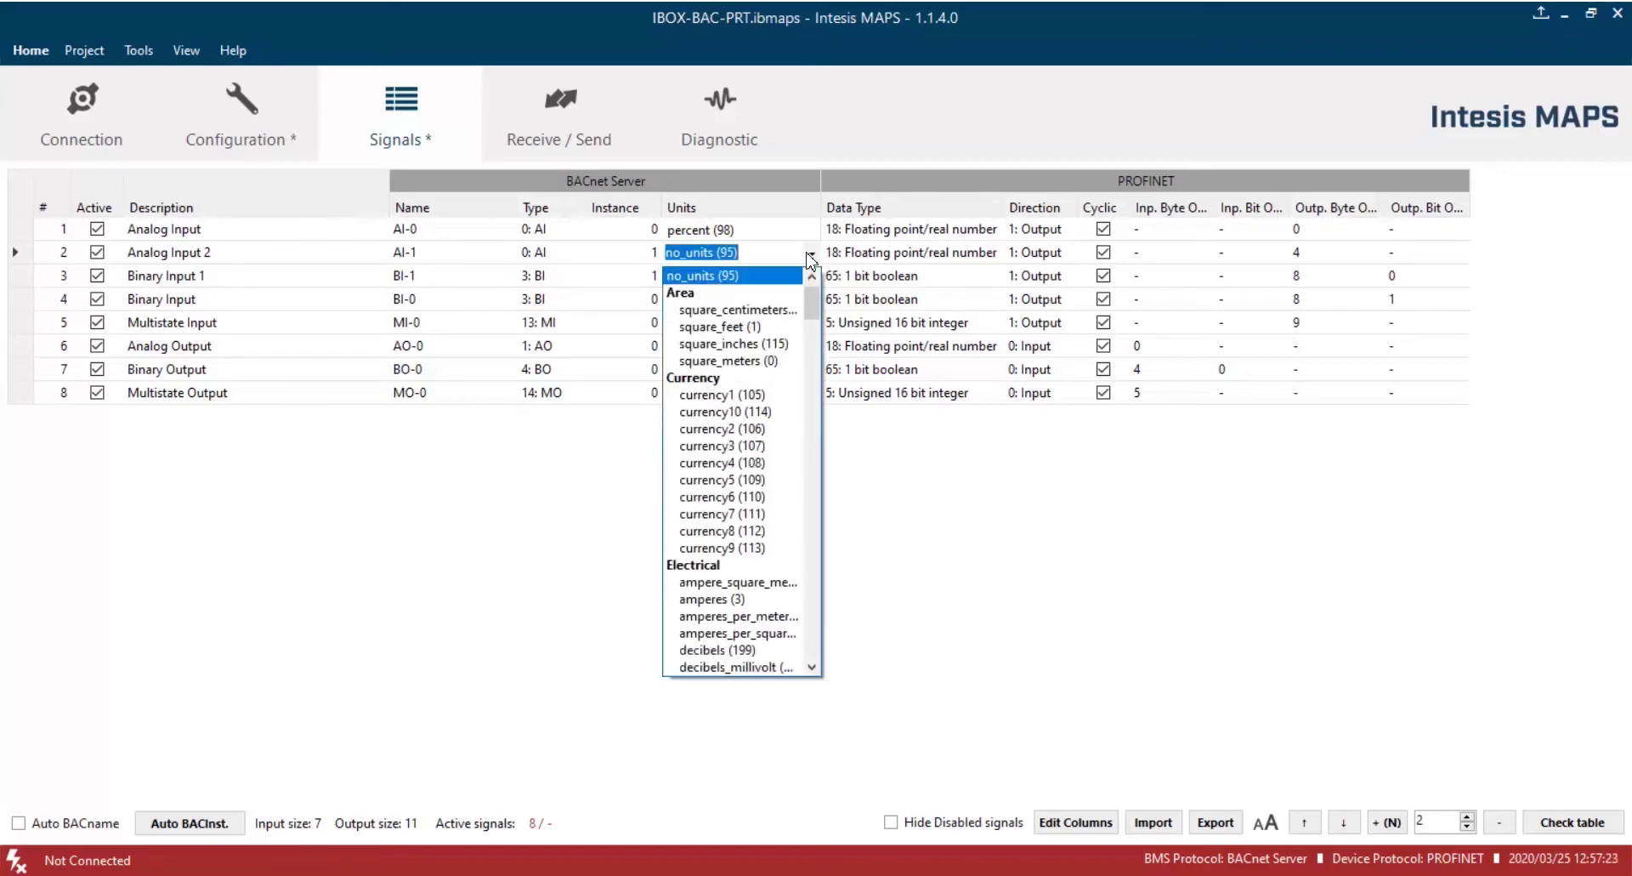
{"action": "left_click", "coordinate": [766, 540]}
{"action": "left_click", "coordinate": [809, 252]}
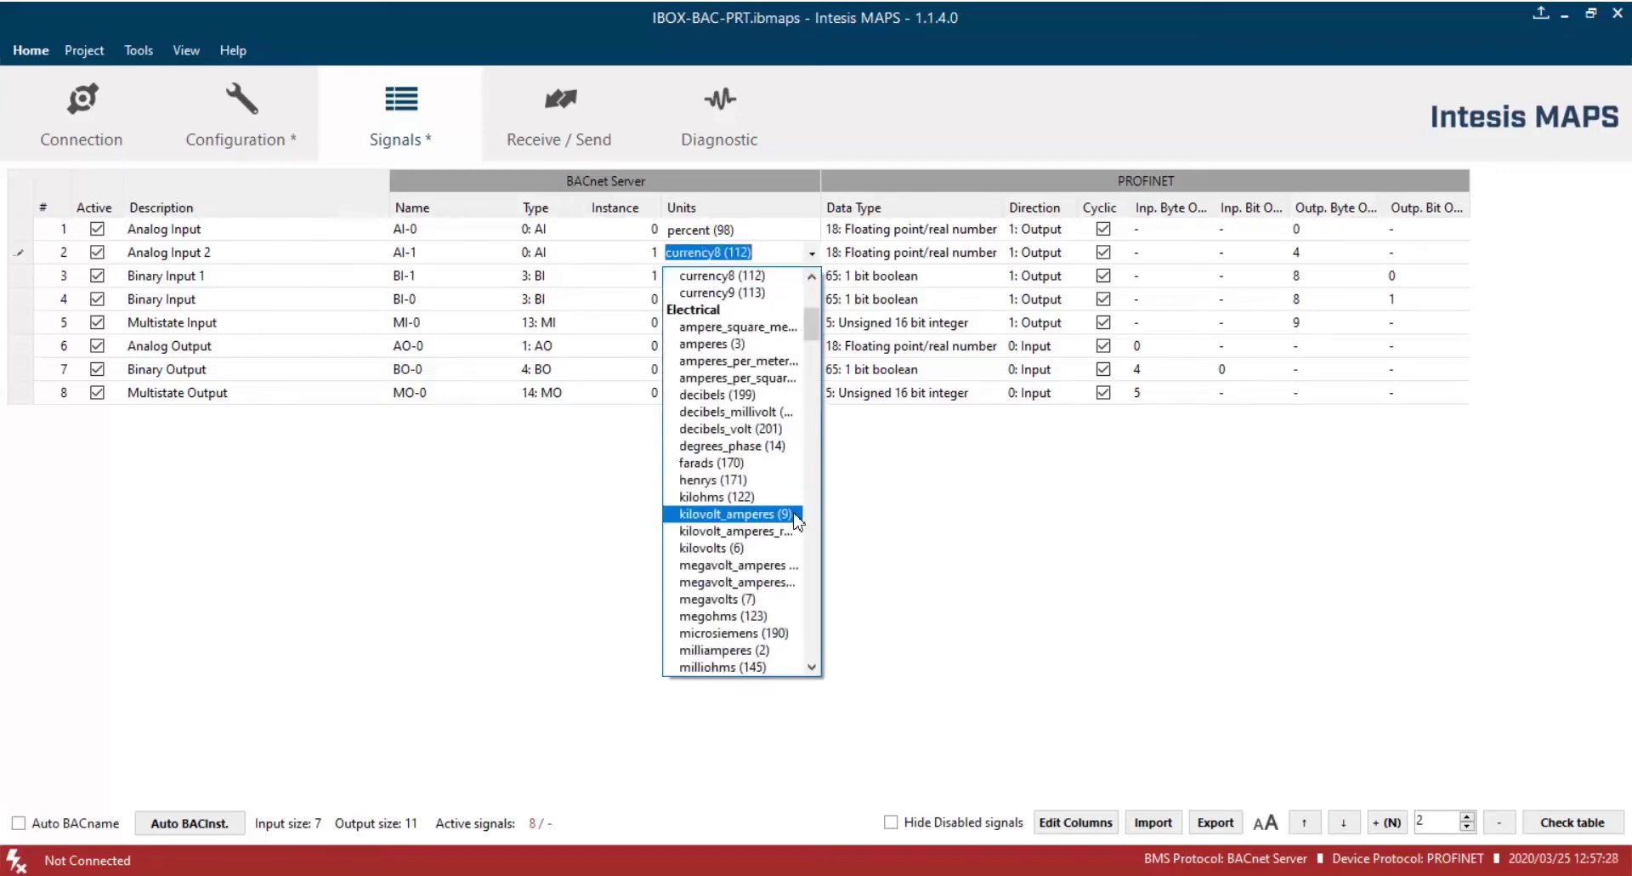
{"action": "left_click", "coordinate": [731, 347]}
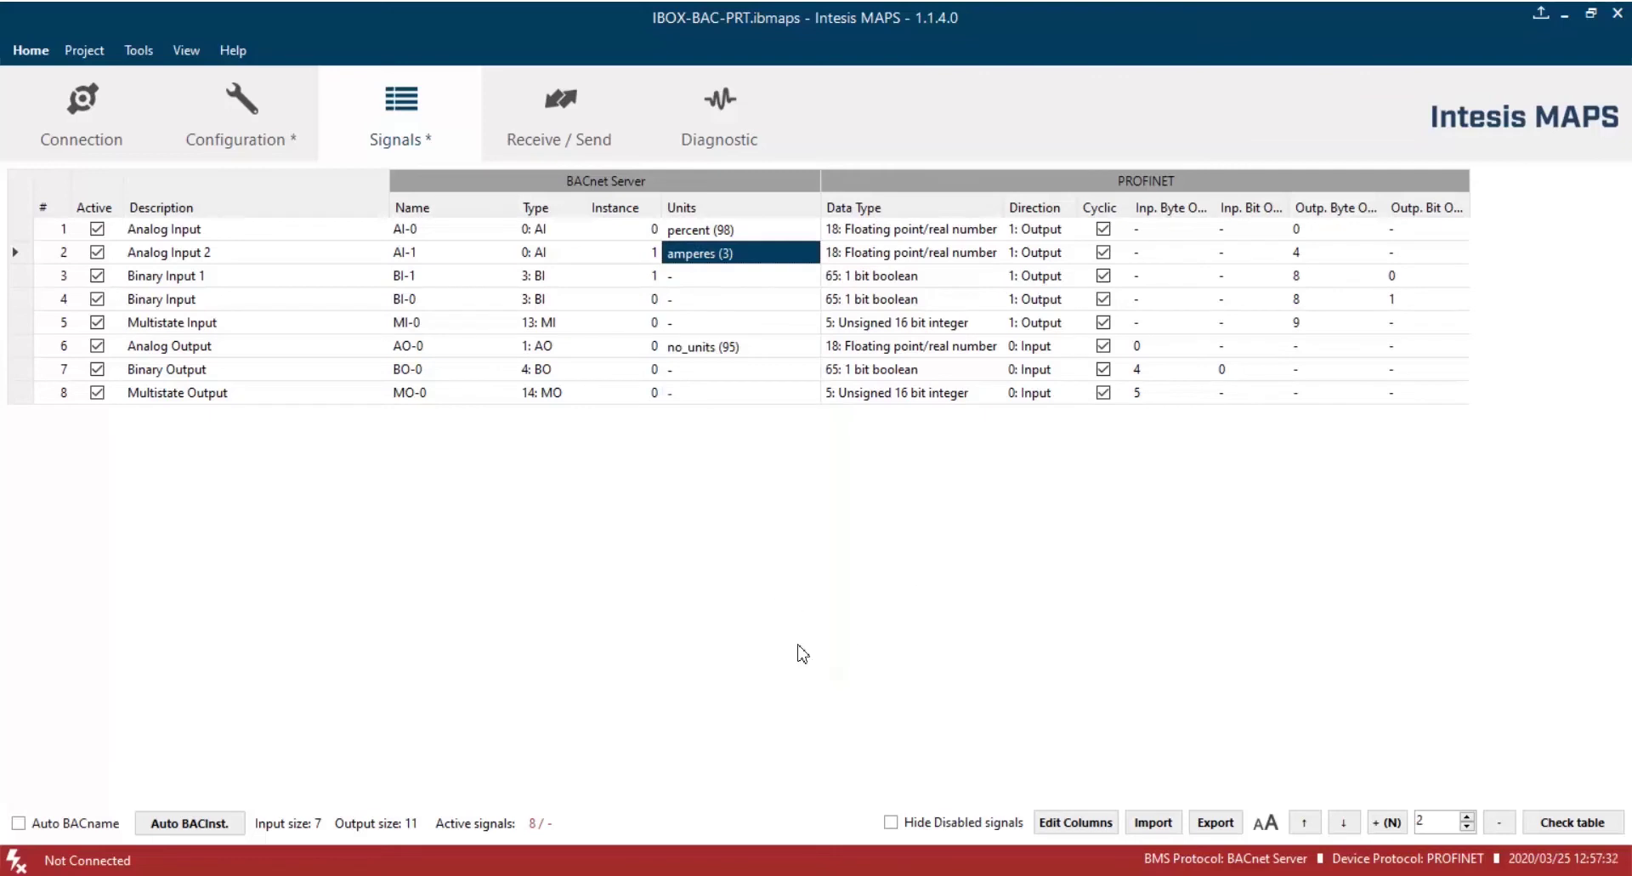
{"action": "left_click", "coordinate": [274, 146]}
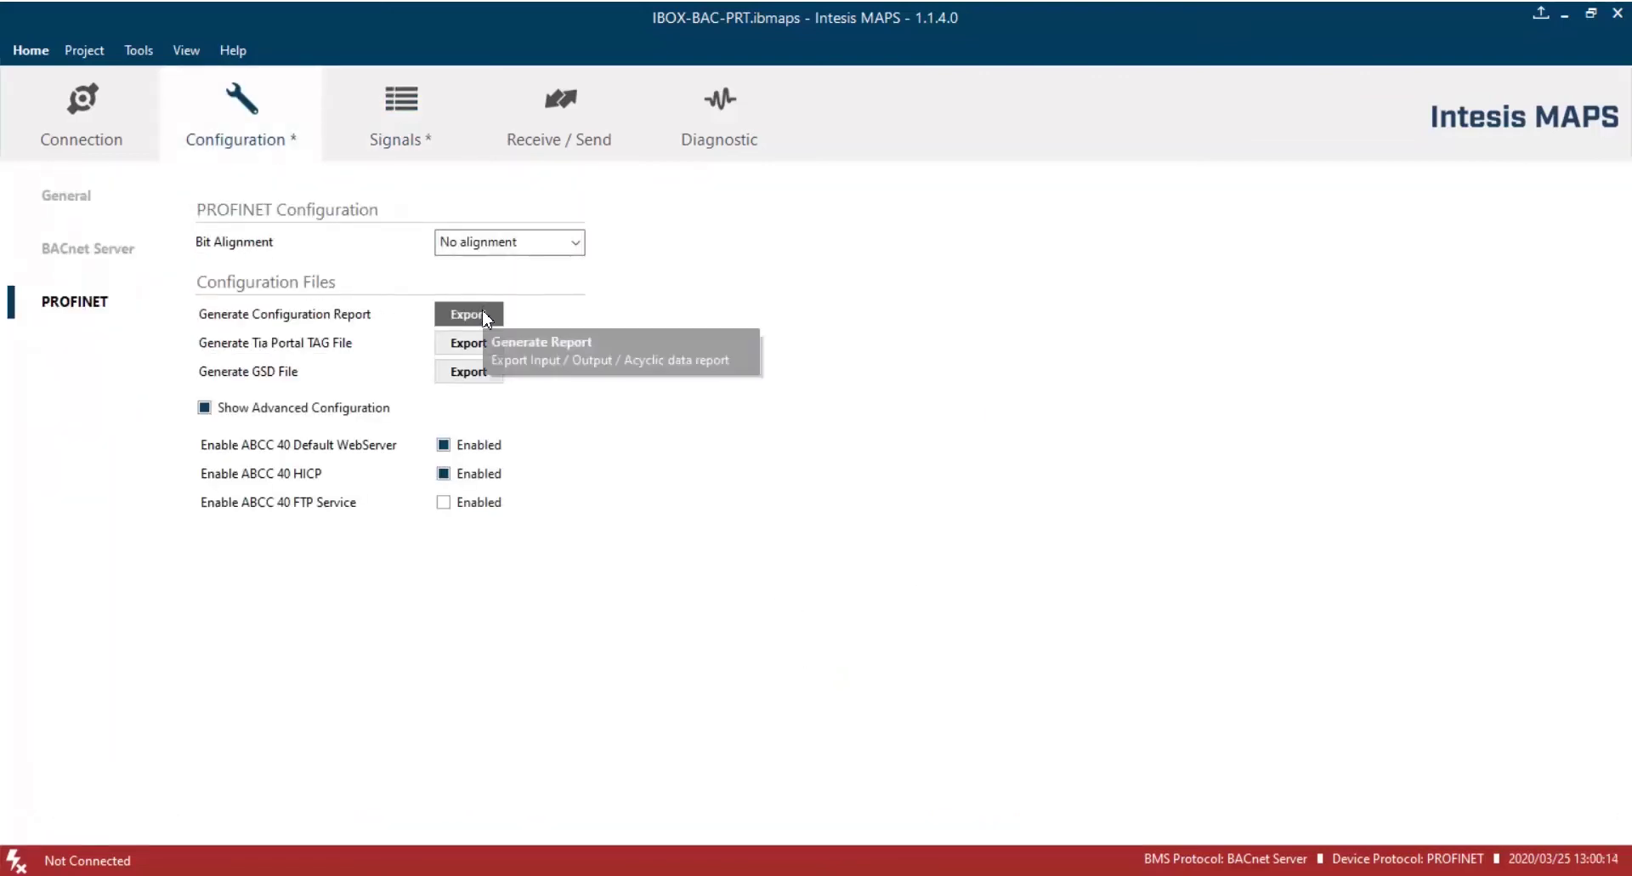
Export the configuration report as 'Configuration Report'.
{"action": "left_click", "coordinate": [484, 318]}
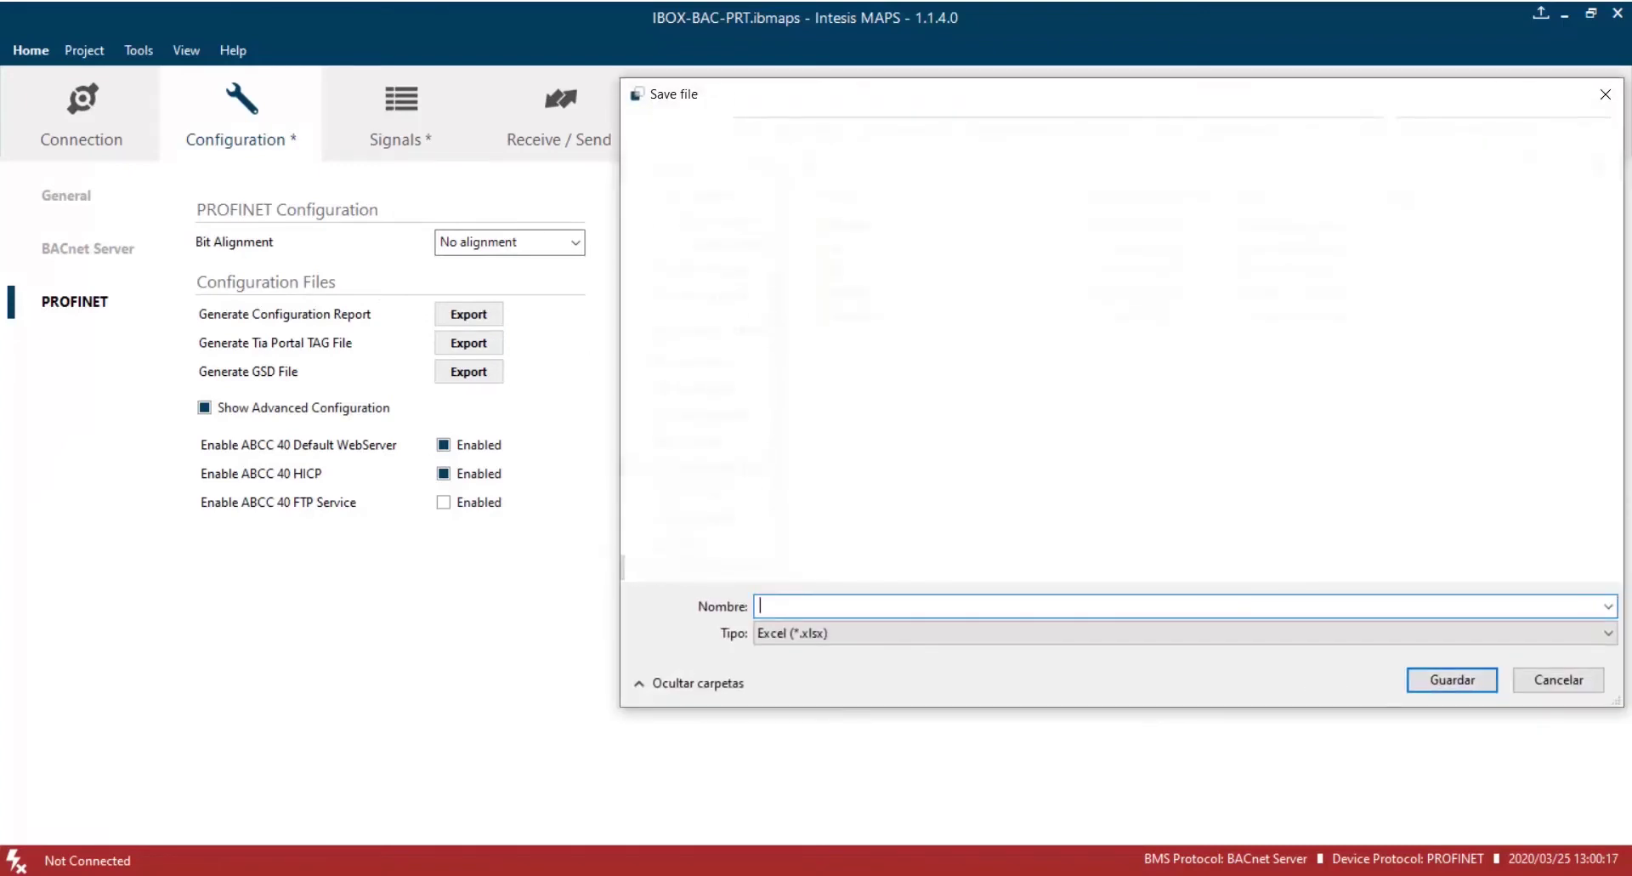
{"action": "type", "text": "Configuration Report"}
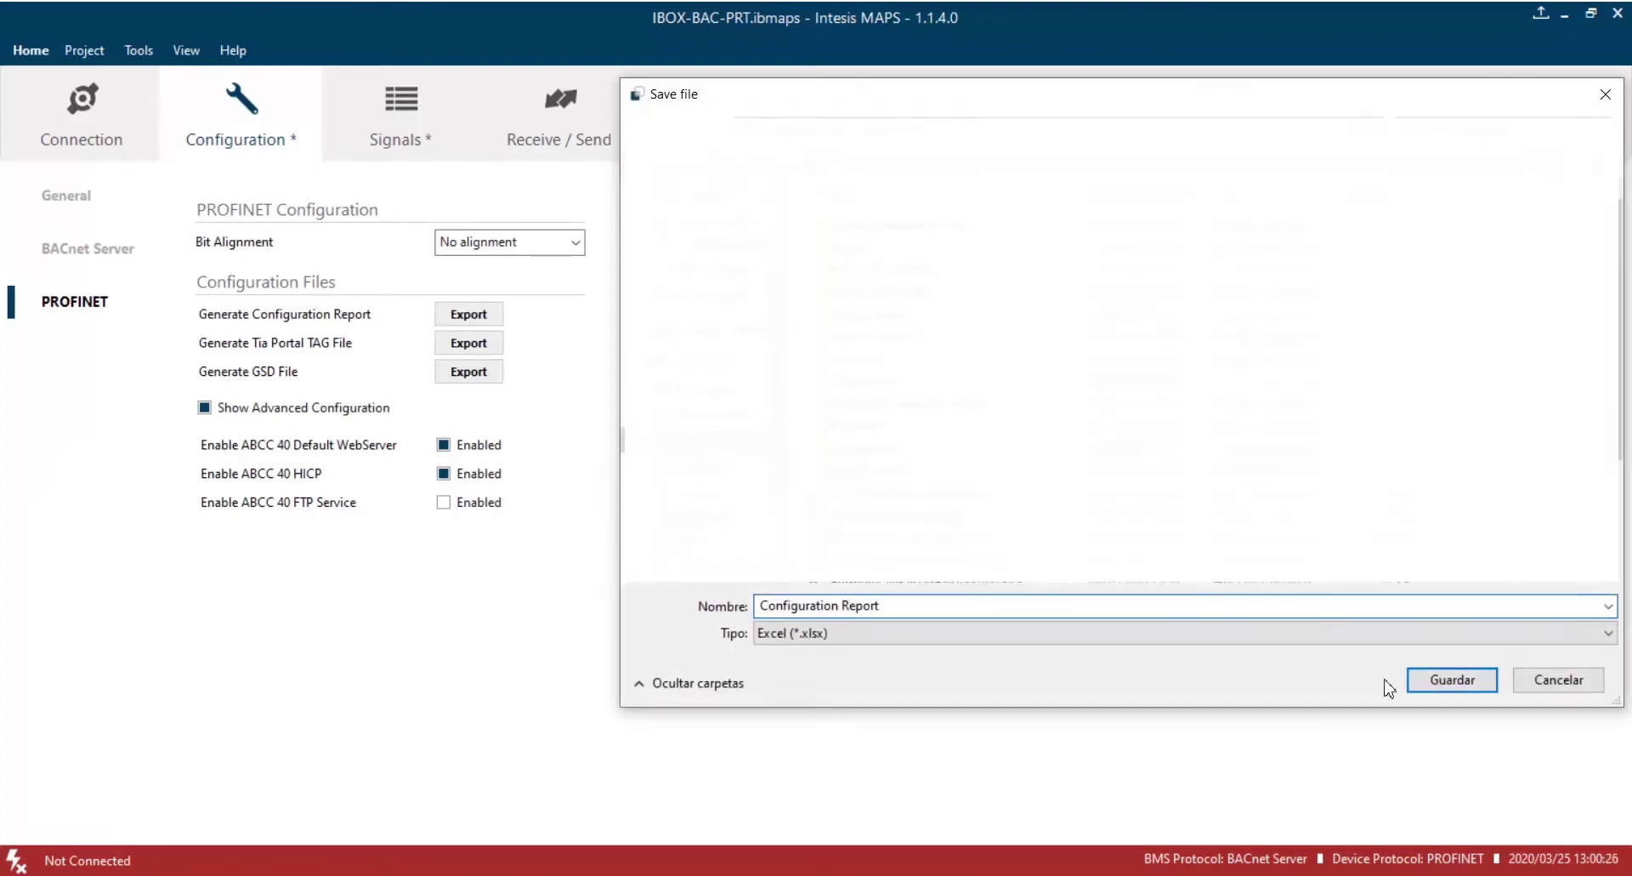
{"action": "left_click", "coordinate": [1449, 684]}
{"action": "left_click", "coordinate": [1070, 500]}
Export the TIA Portal TAG file as 'TAG File'.
{"action": "left_click", "coordinate": [469, 344]}
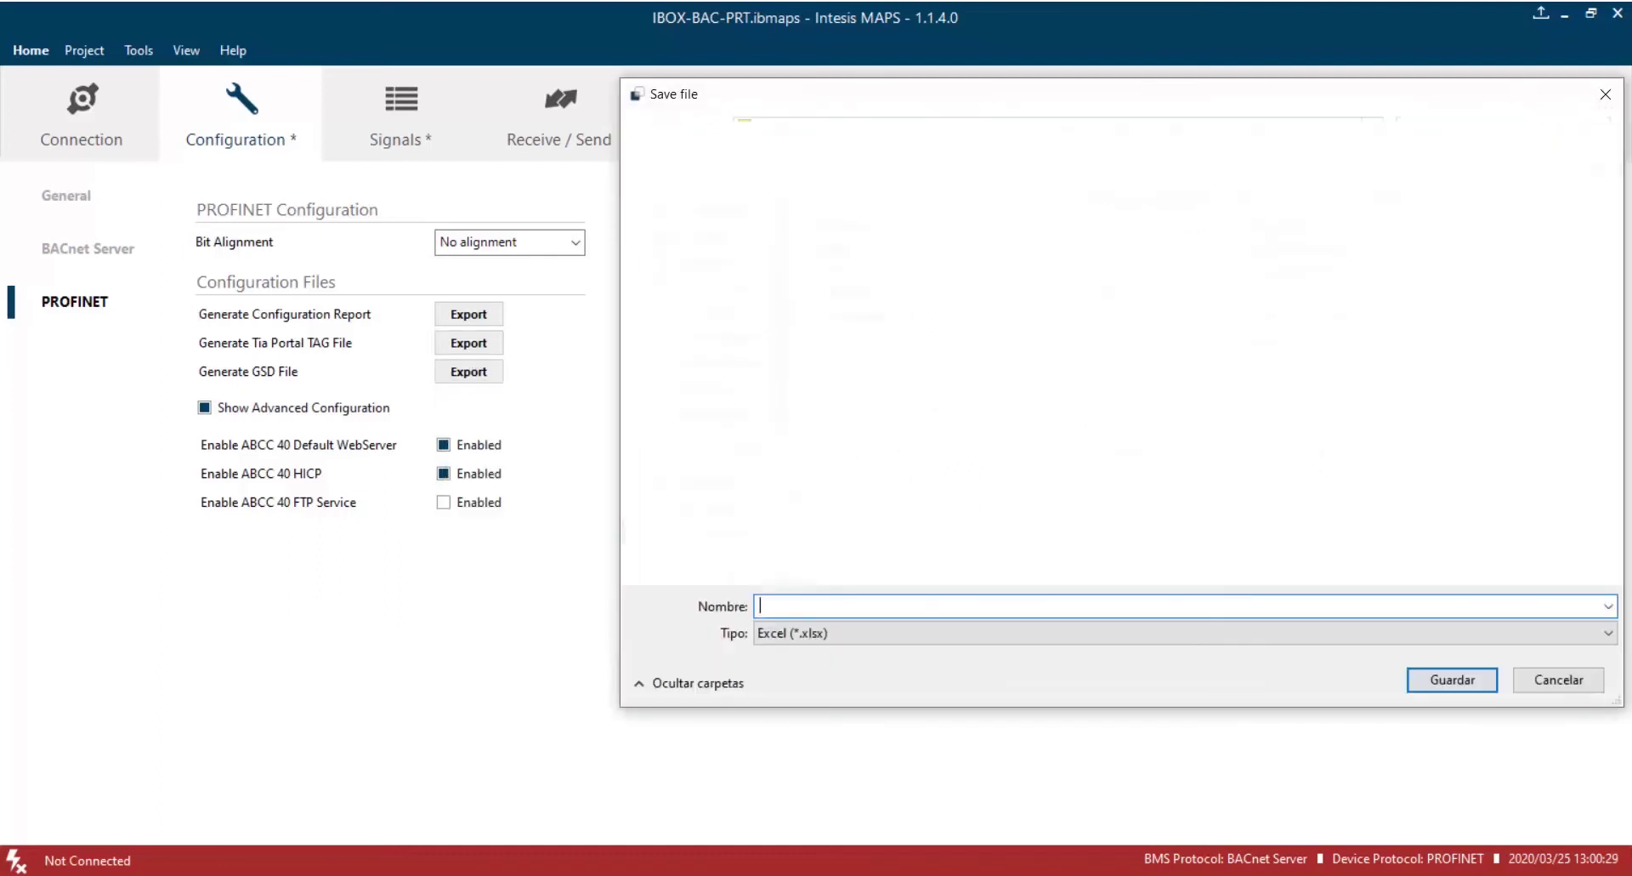
{"action": "type", "text": "TAG File"}
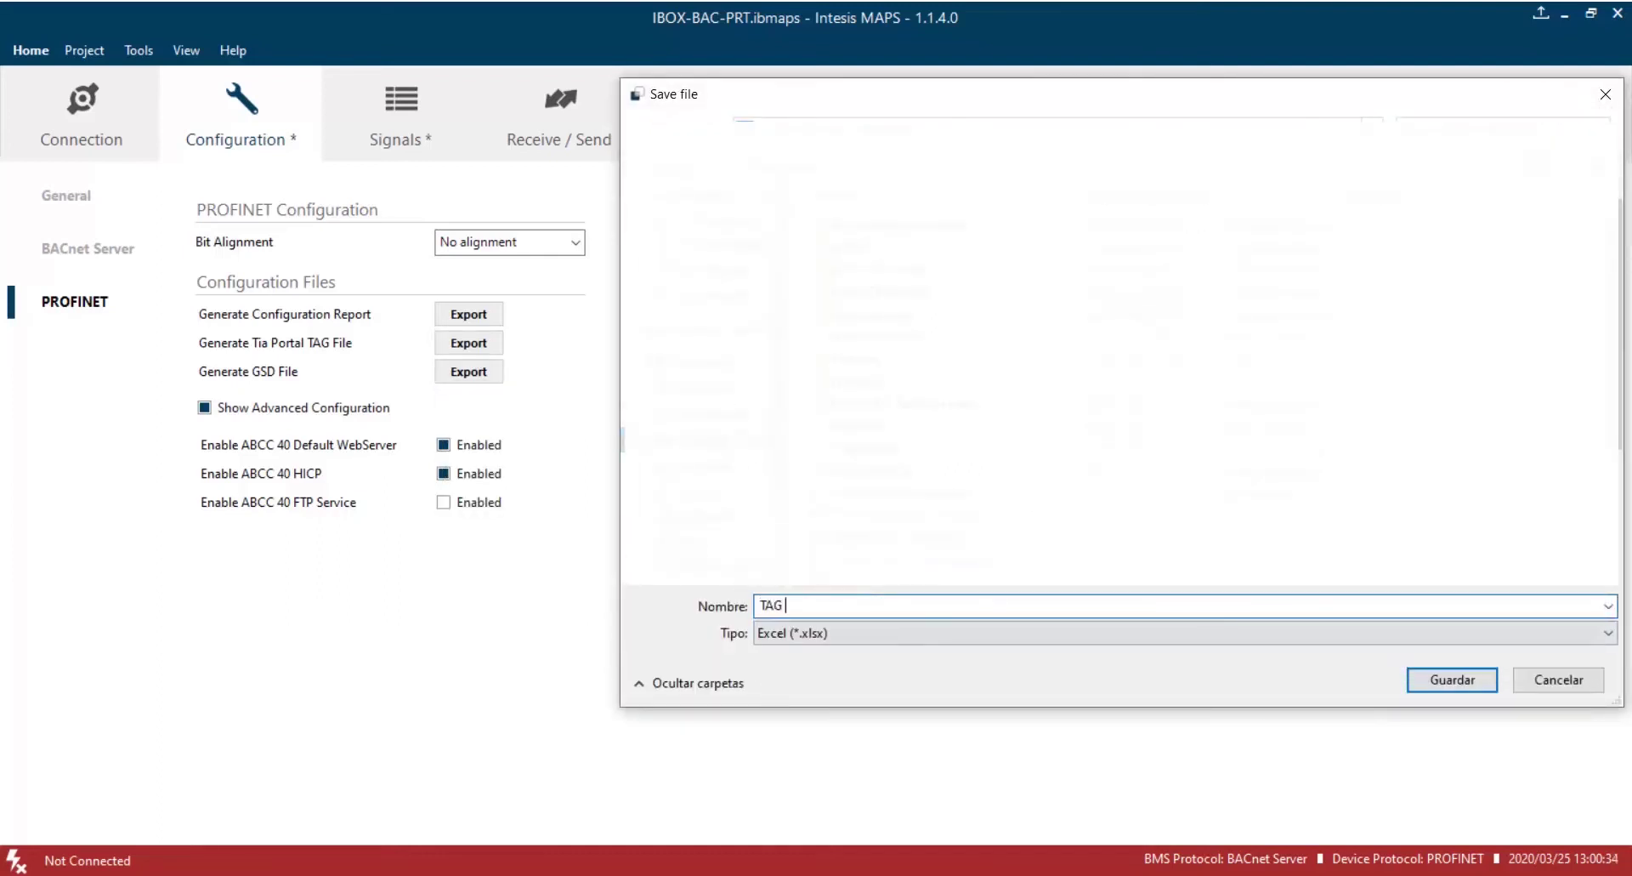
{"action": "left_click", "coordinate": [1452, 680]}
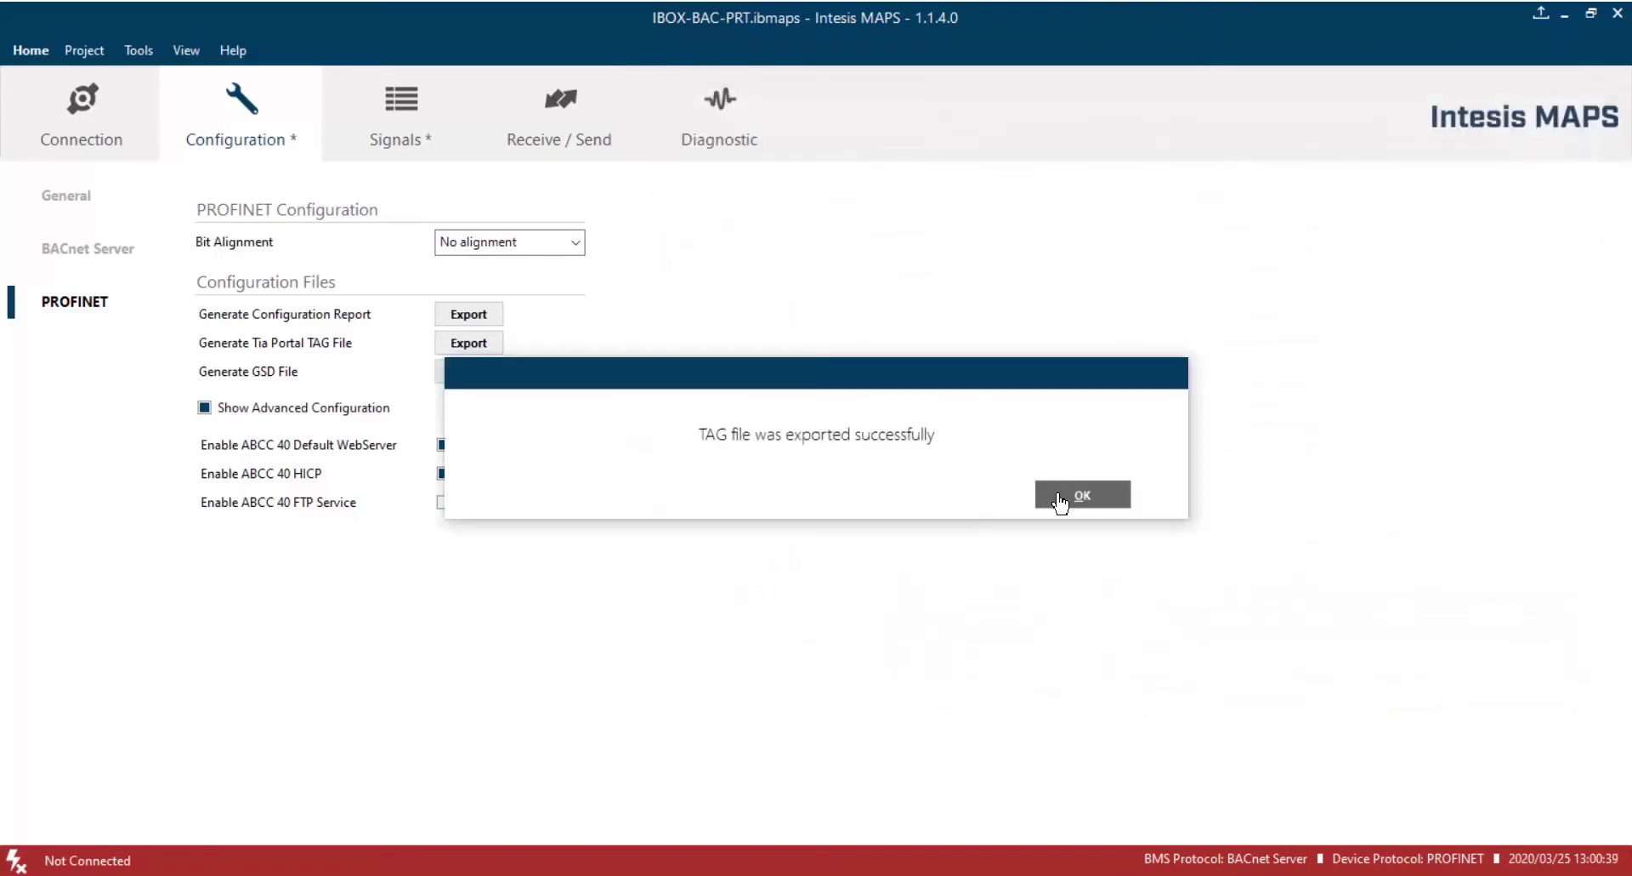
{"action": "left_click", "coordinate": [1069, 500]}
Export the GSD file under its default name and switch to the report in Excel.
{"action": "left_click", "coordinate": [469, 371]}
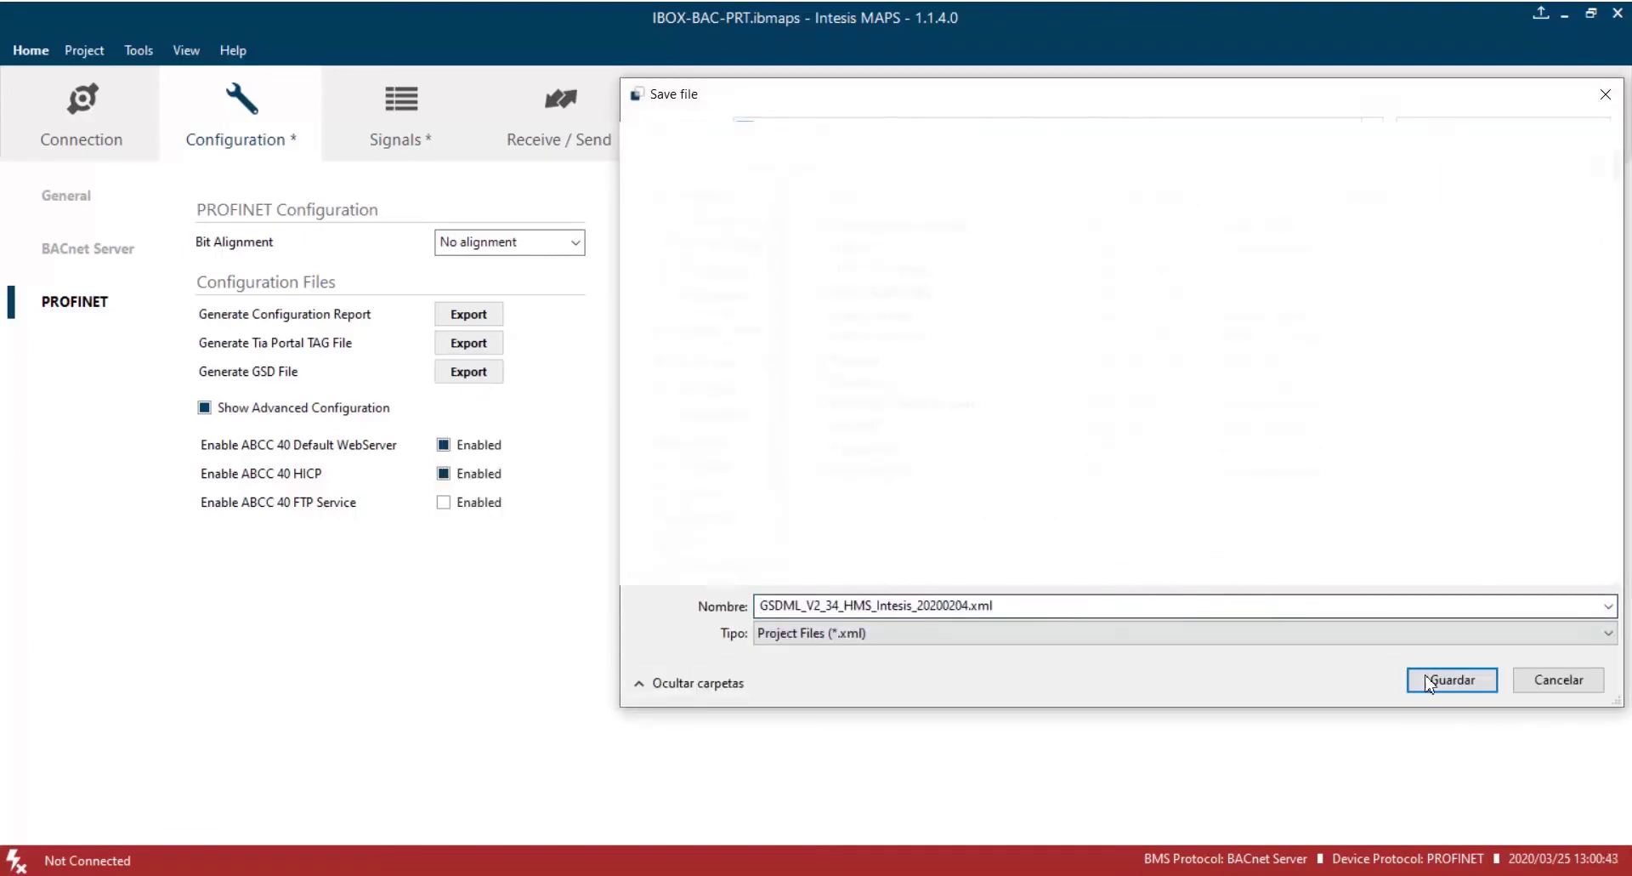
{"action": "left_click", "coordinate": [1450, 678]}
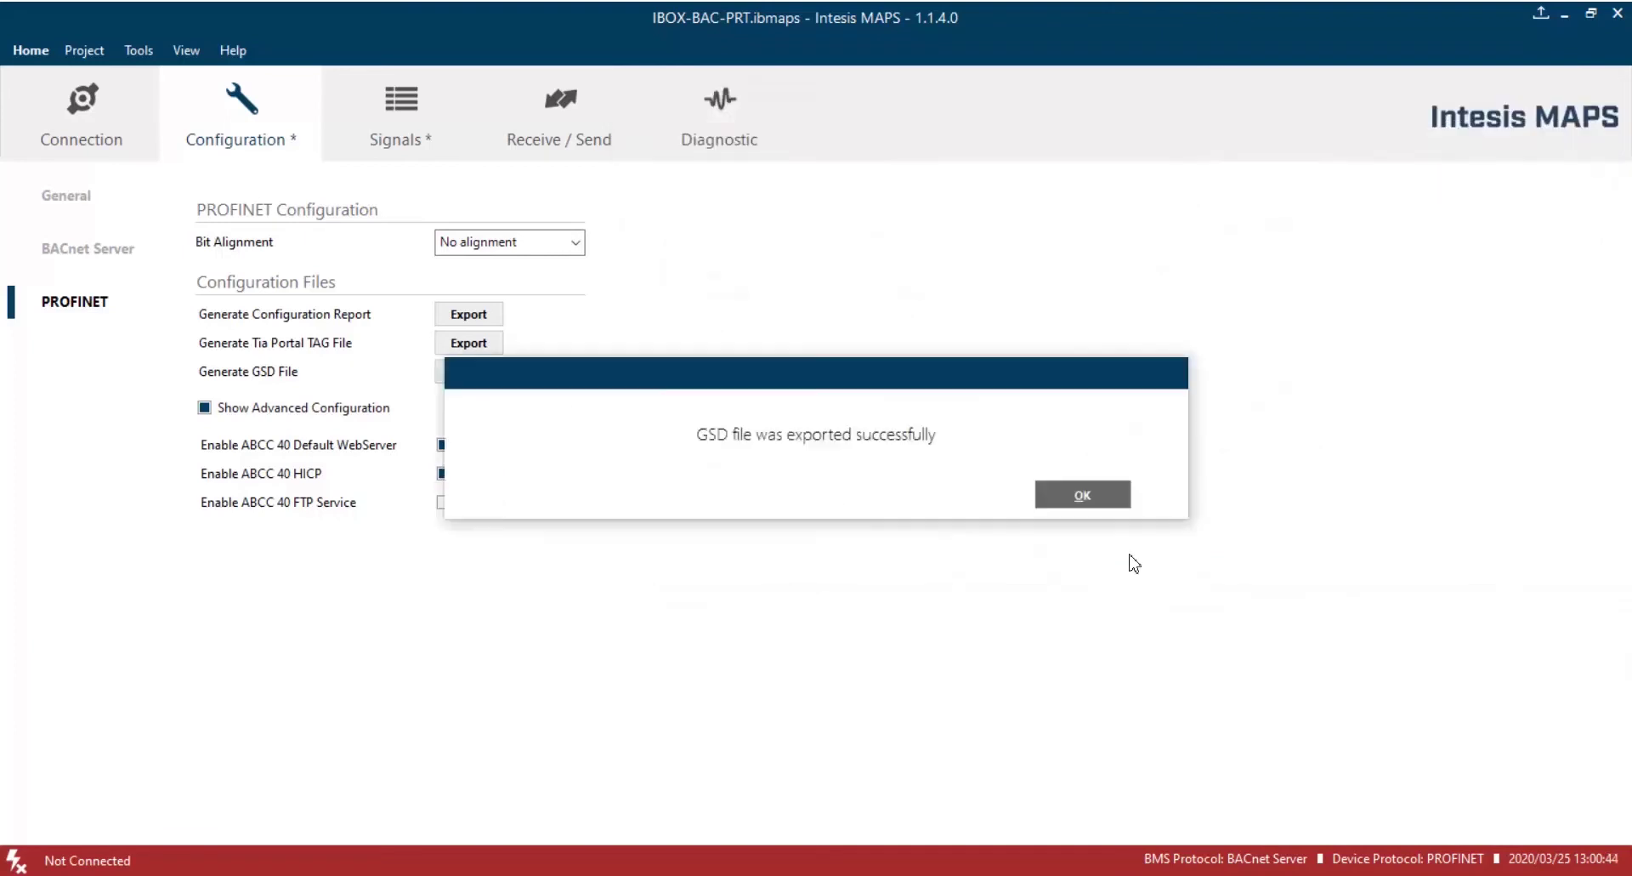
{"action": "left_click", "coordinate": [1079, 502]}
{"action": "key", "text": "alt+Tab"}
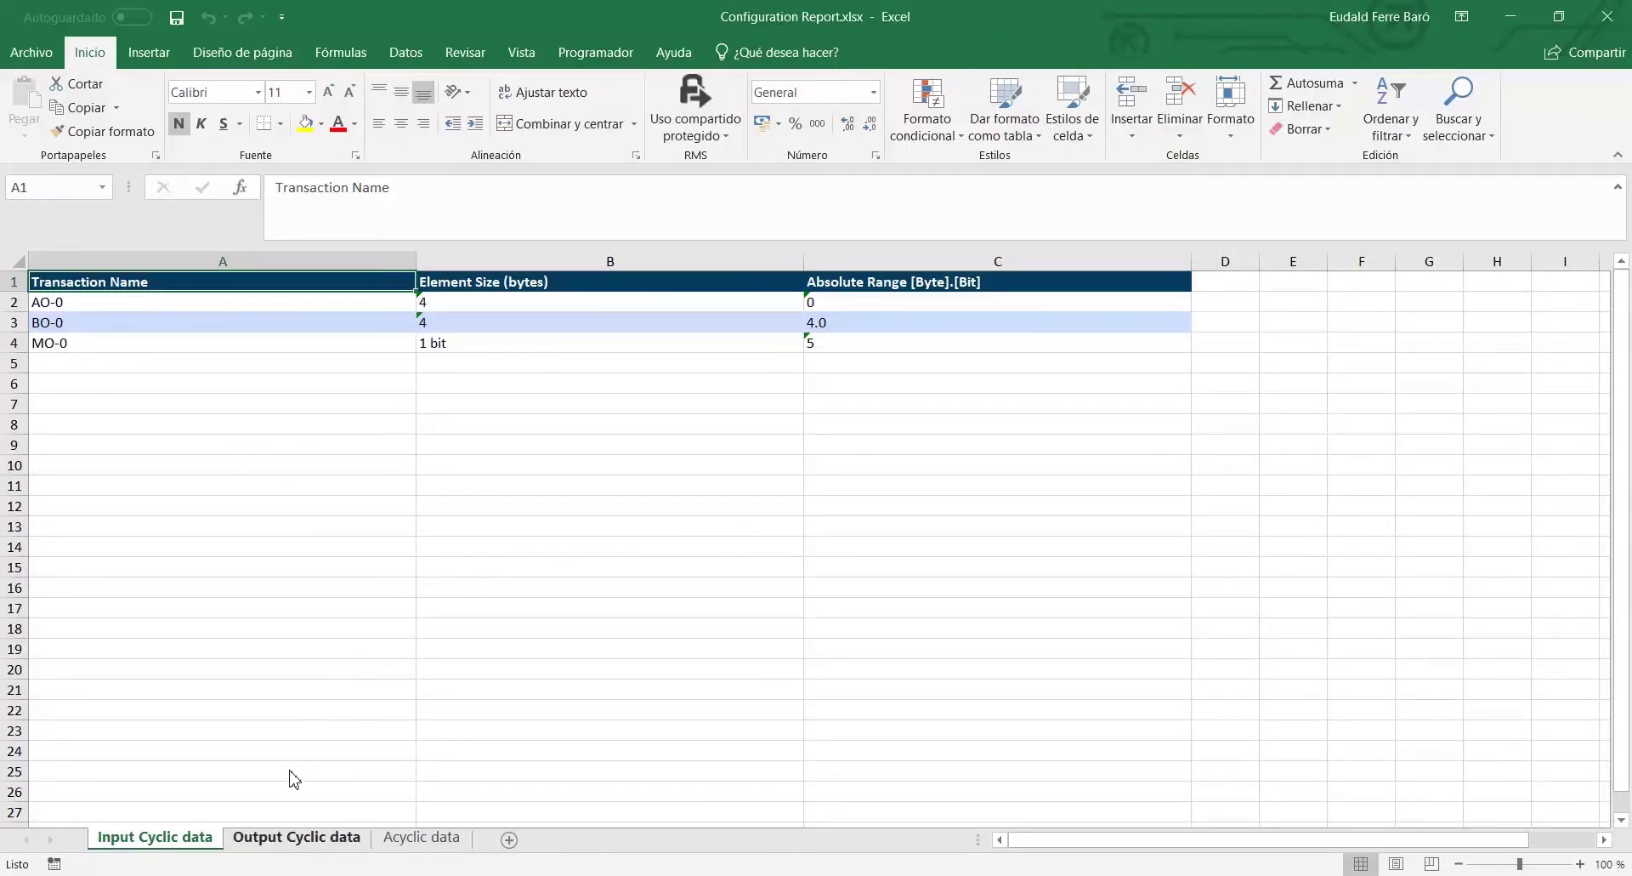
Review the Output Cyclic data and Acyclic data sheets, then the TAG File workbook.
{"action": "left_click", "coordinate": [284, 839]}
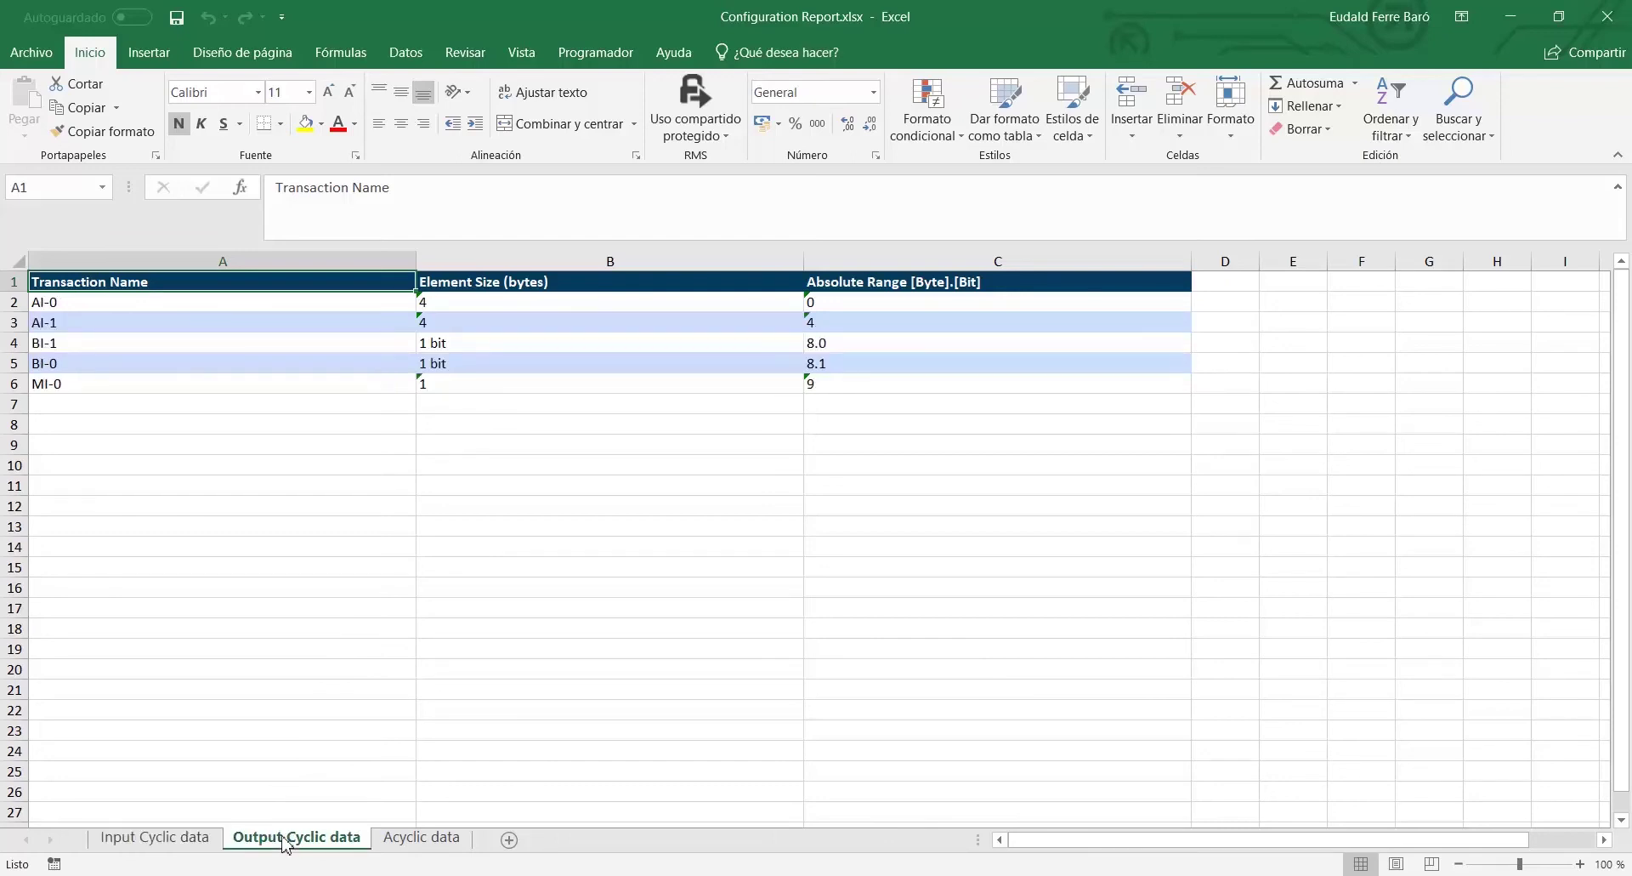
{"action": "left_click", "coordinate": [436, 840]}
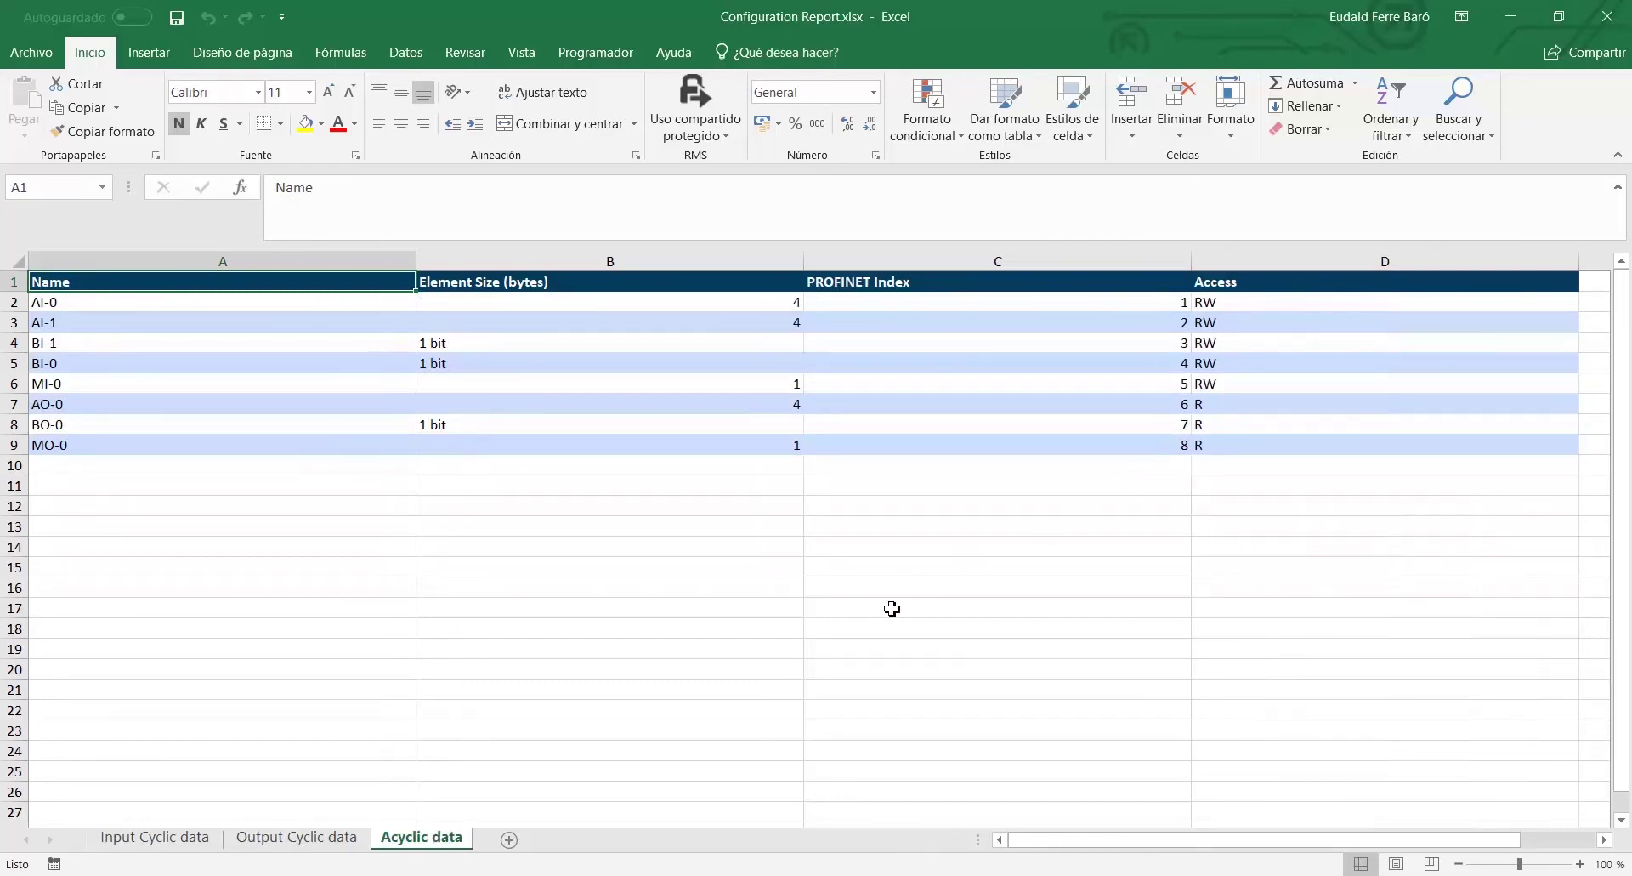
{"action": "left_click", "coordinate": [1076, 875]}
{"action": "left_click", "coordinate": [1174, 799]}
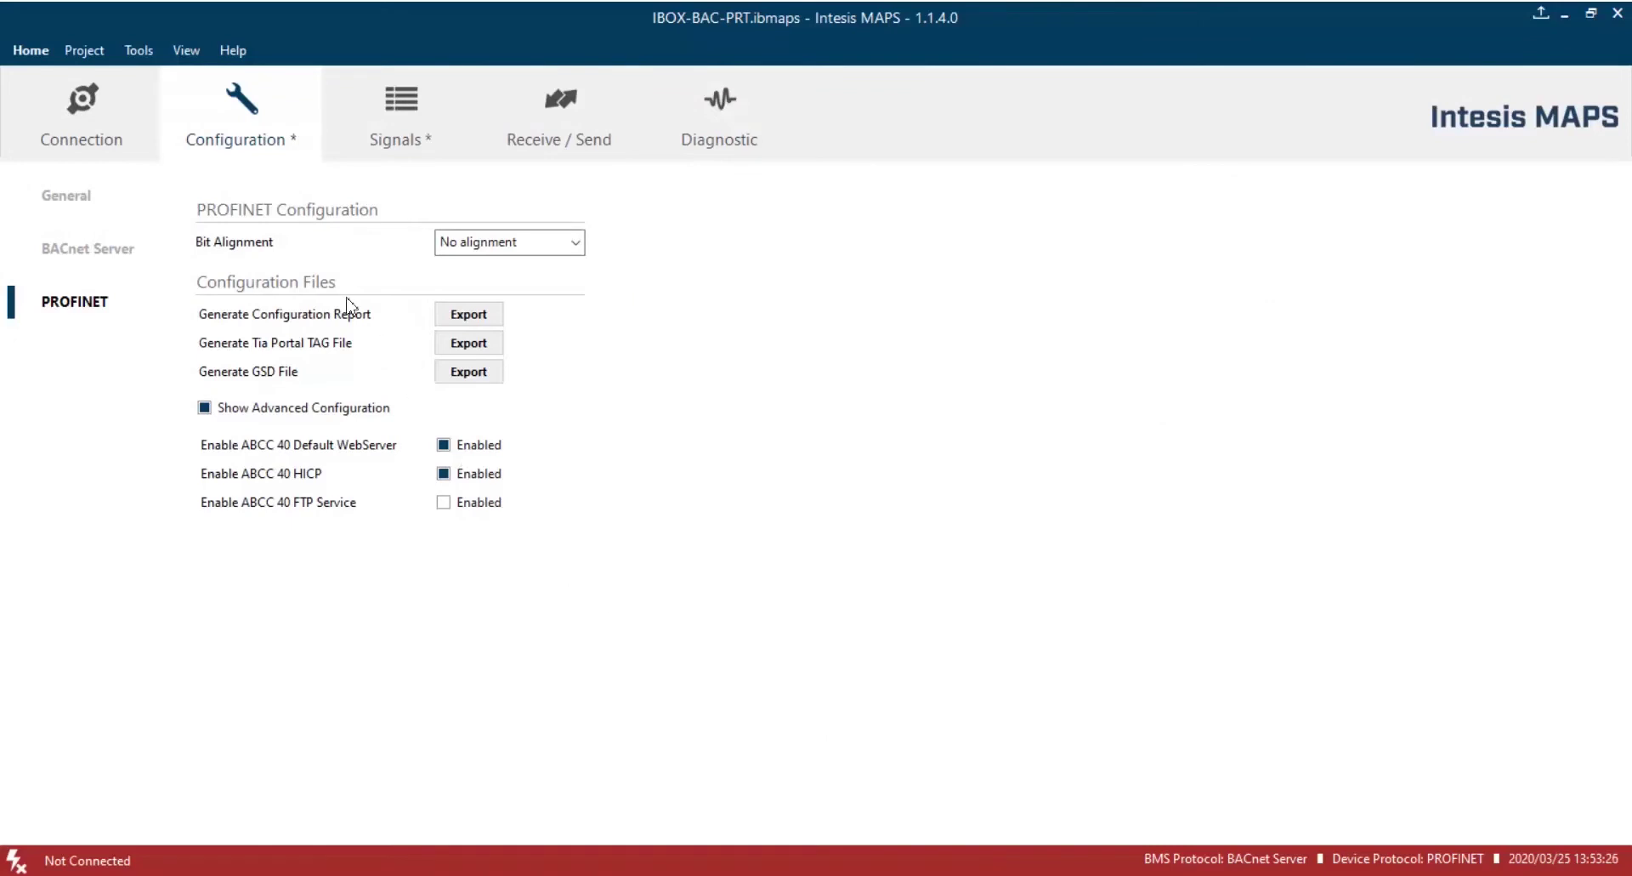
Refresh the gateway search and connect to the unconfigured gateway at 192.168.1.59.
{"action": "left_click", "coordinate": [107, 142]}
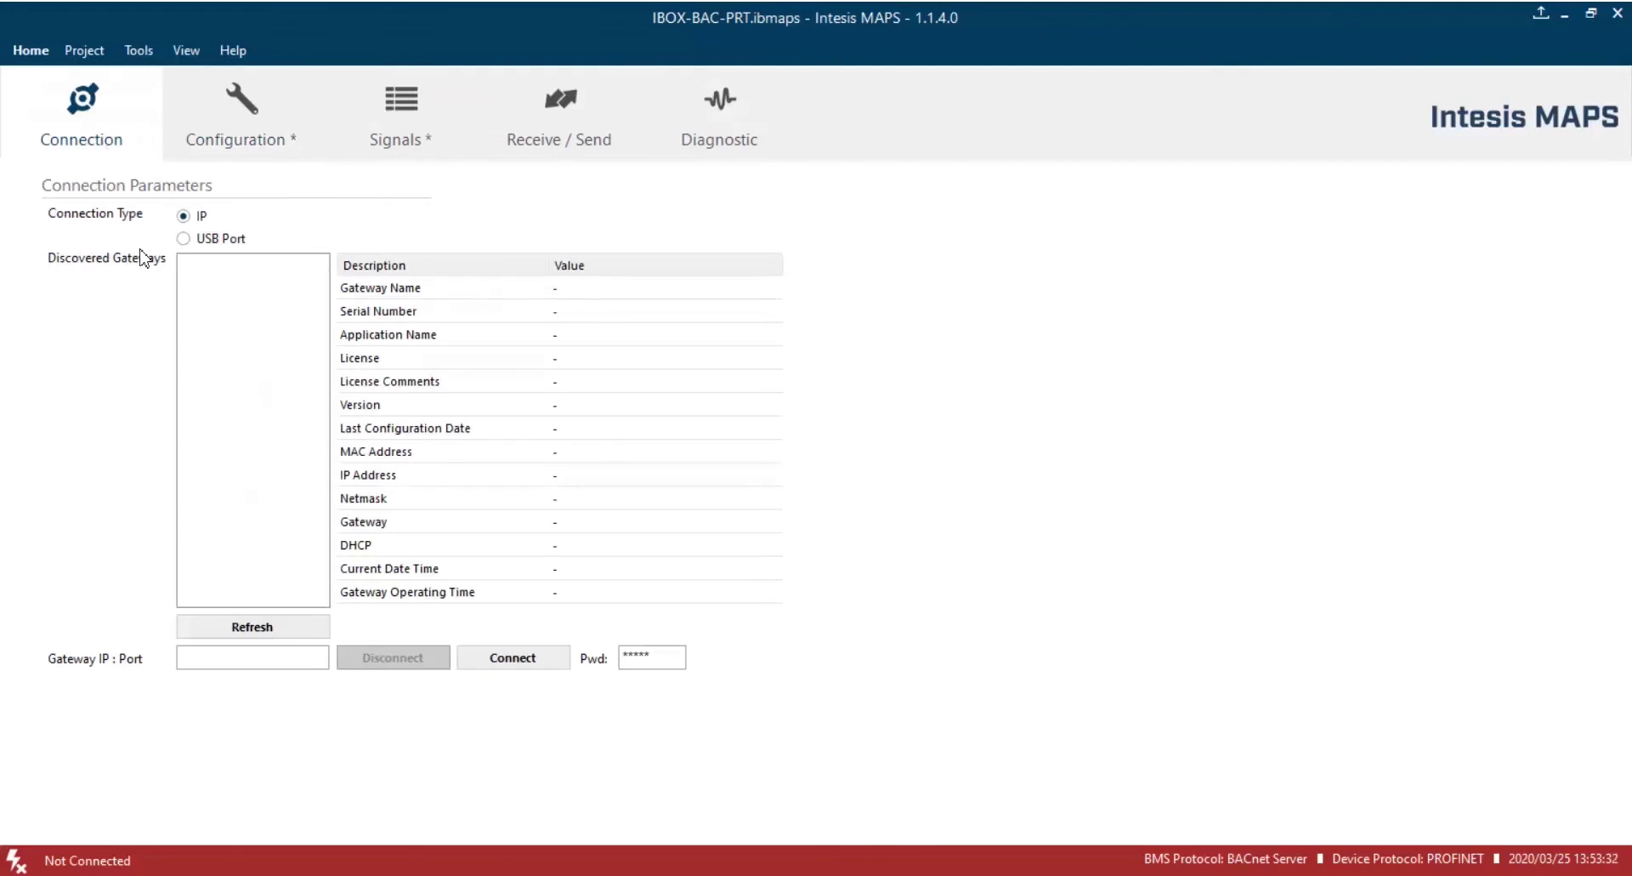
{"action": "left_click", "coordinate": [261, 630]}
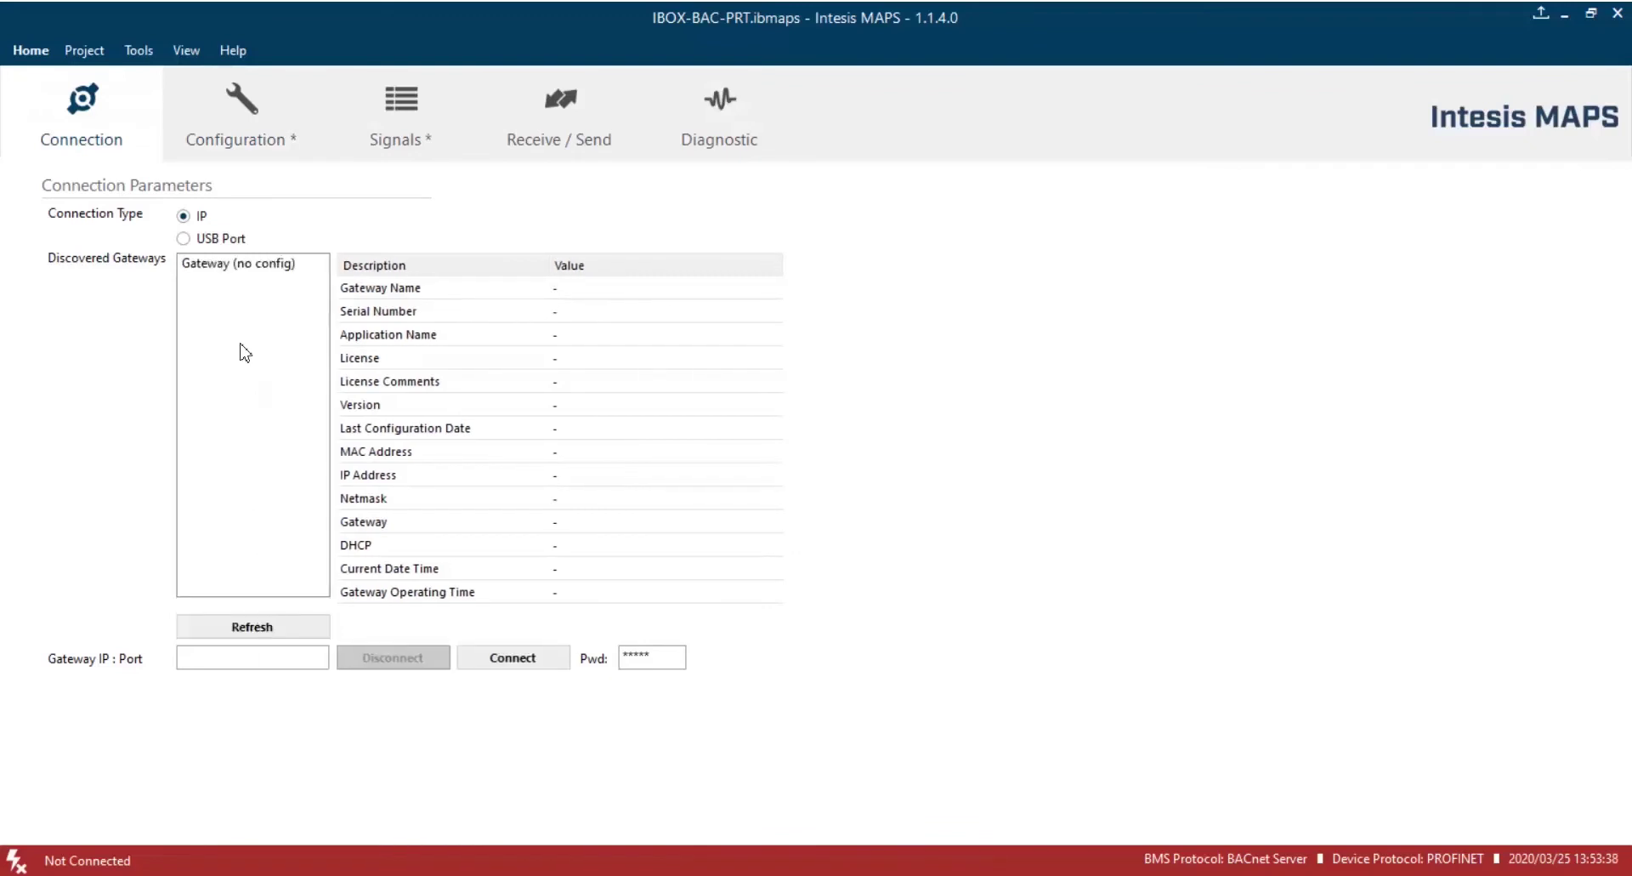
{"action": "left_click", "coordinate": [247, 271]}
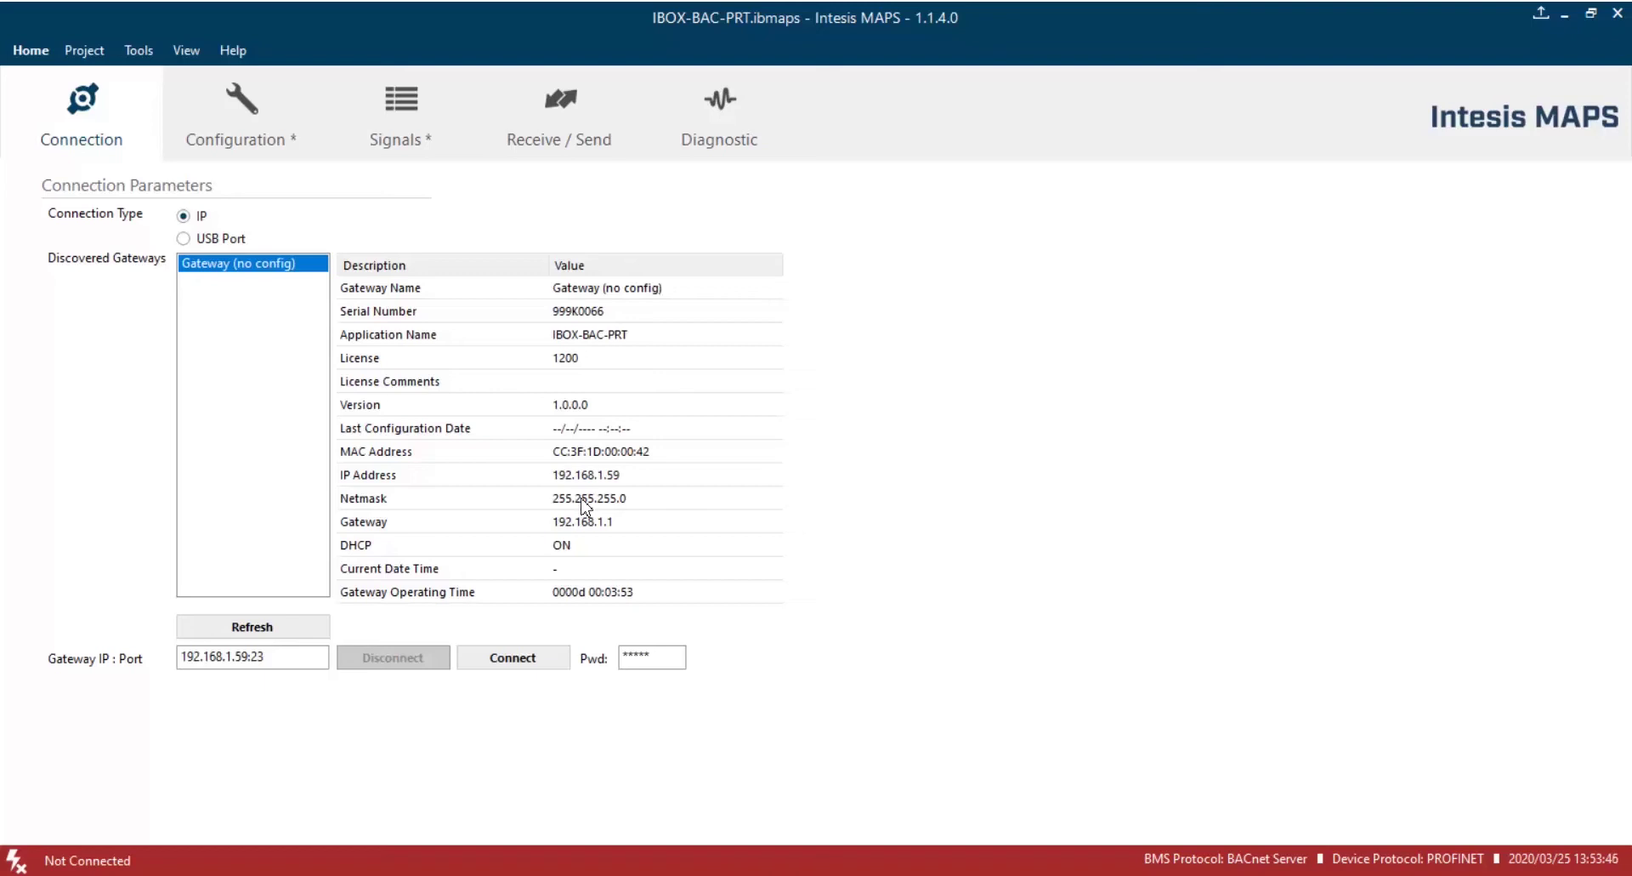
{"action": "left_click", "coordinate": [545, 658]}
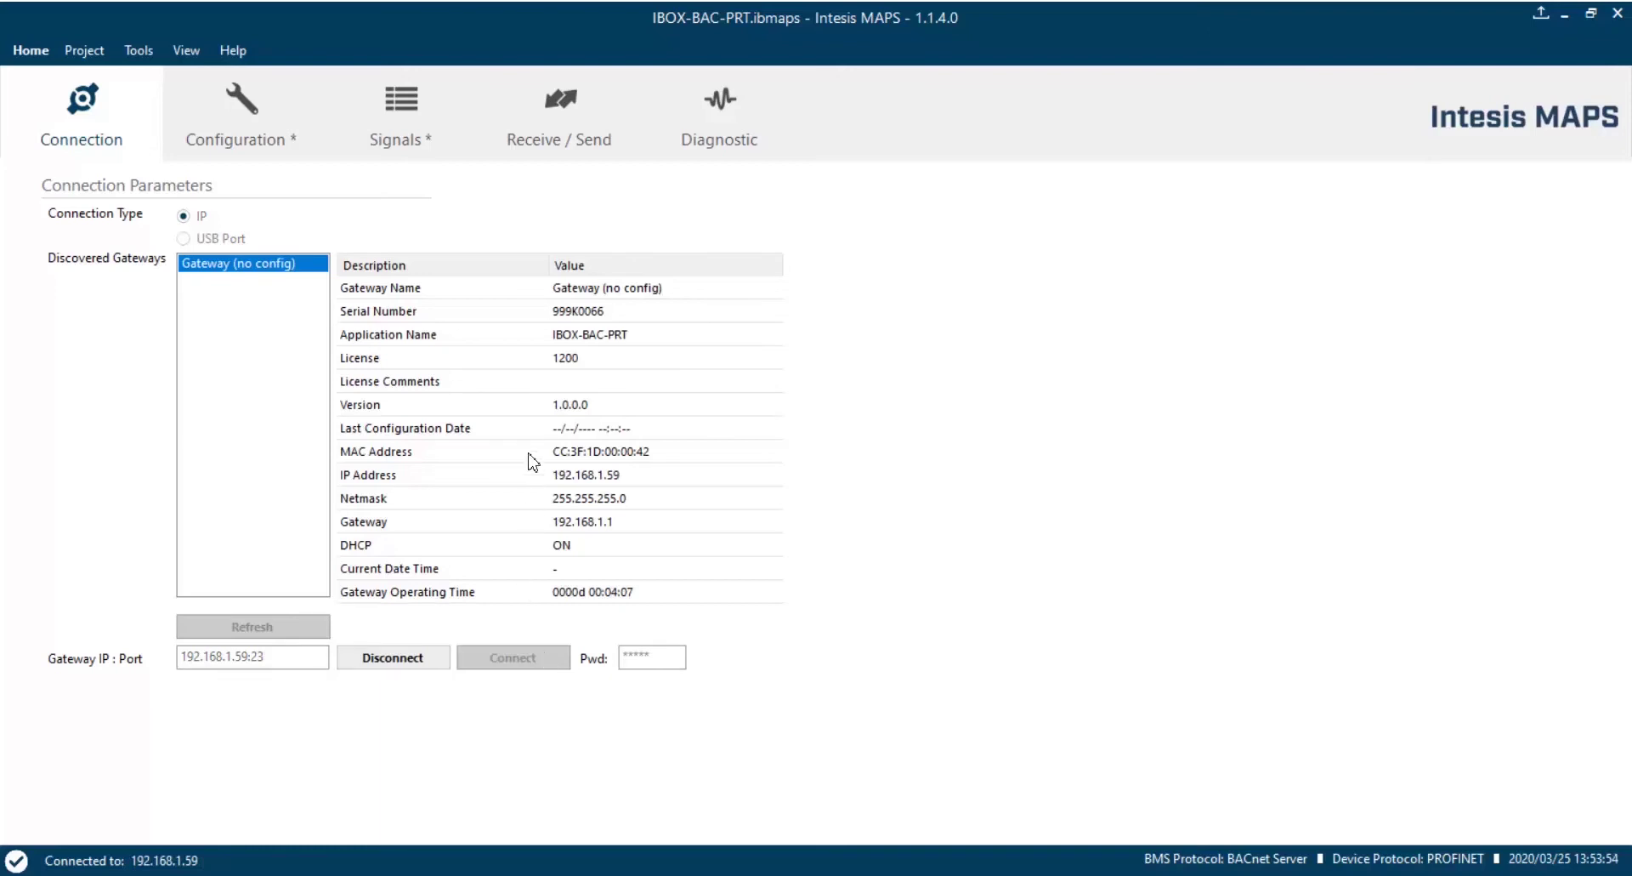
{"action": "left_click", "coordinate": [549, 139]}
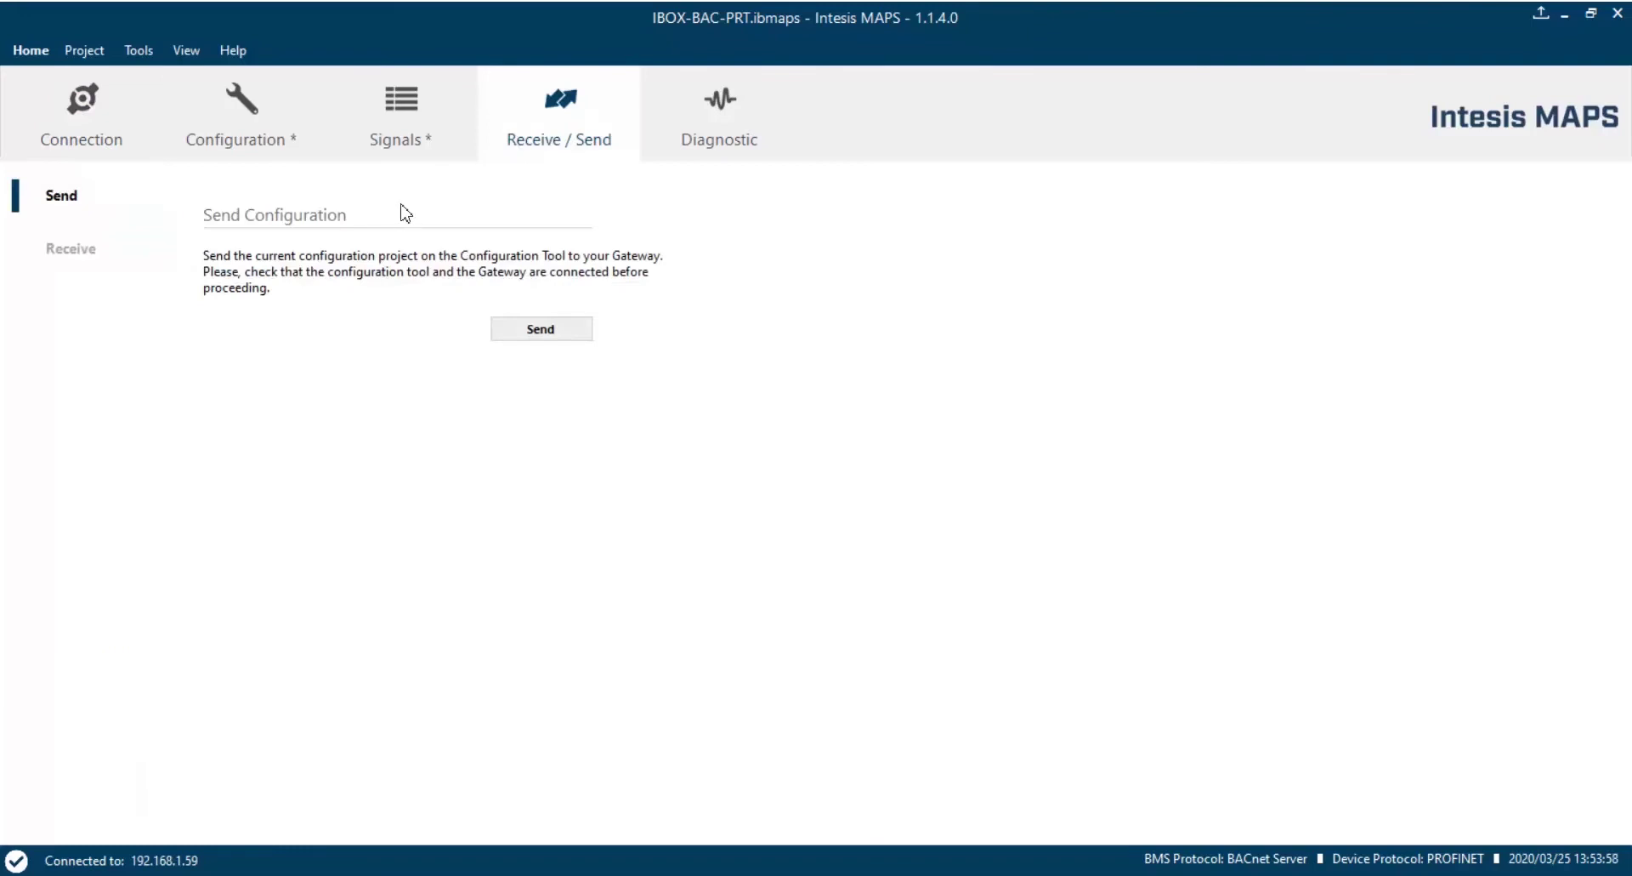
Send the configuration to the gateway, saving the project as 'BACnet PROFINET'.
{"action": "left_click", "coordinate": [543, 330]}
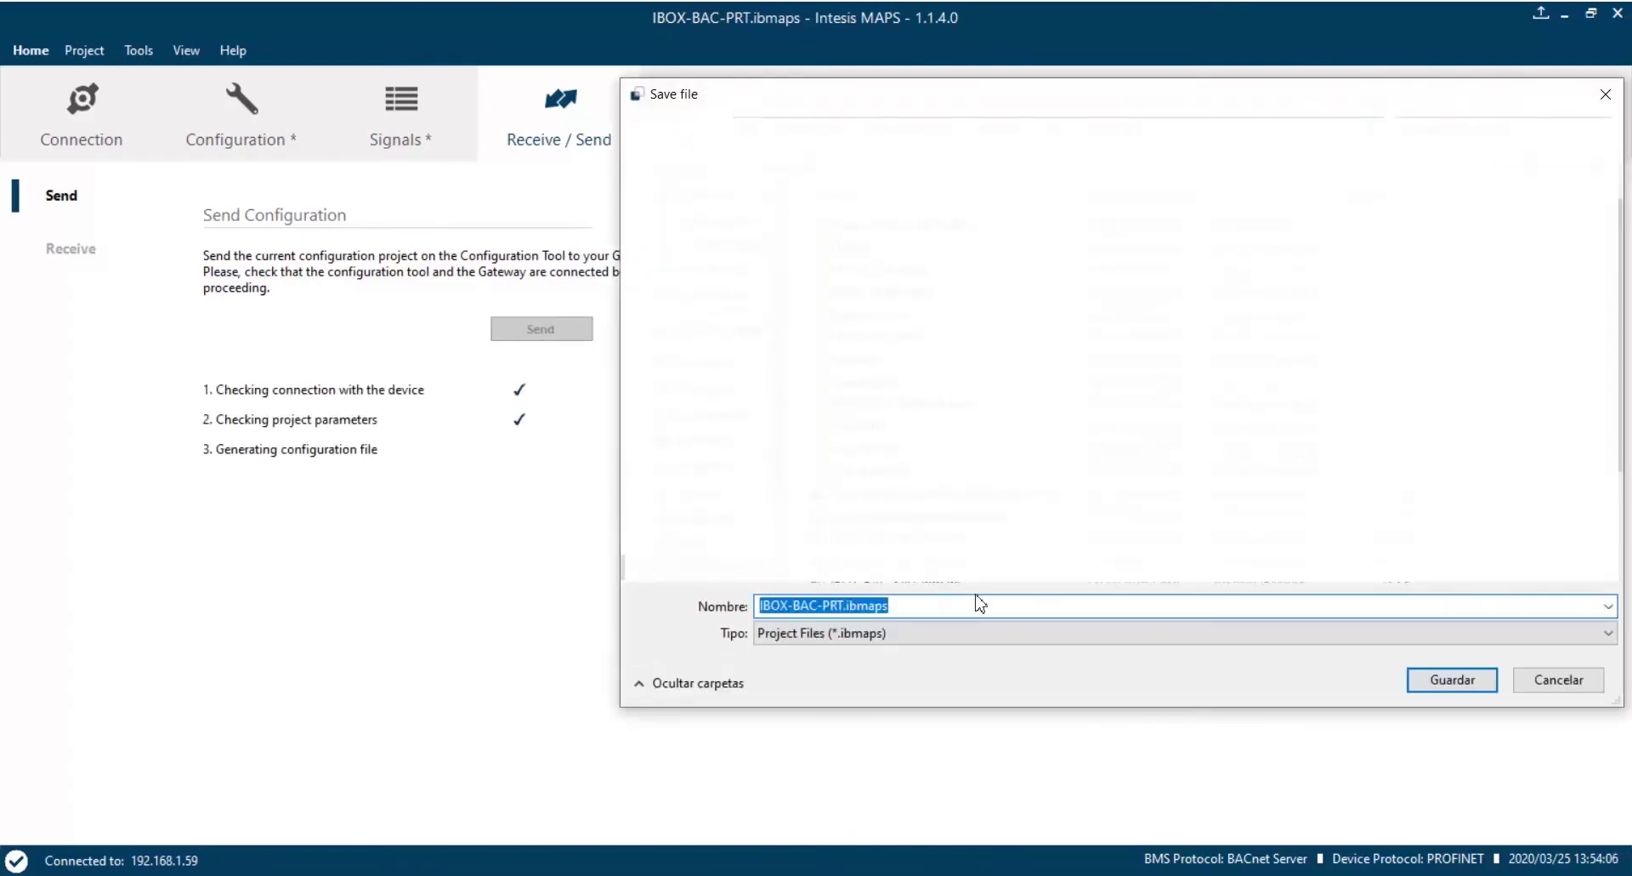
{"action": "left_click", "coordinate": [850, 604]}
{"action": "key", "text": "ctrl+a"}
{"action": "type", "text": "BACnet PROFINET"}
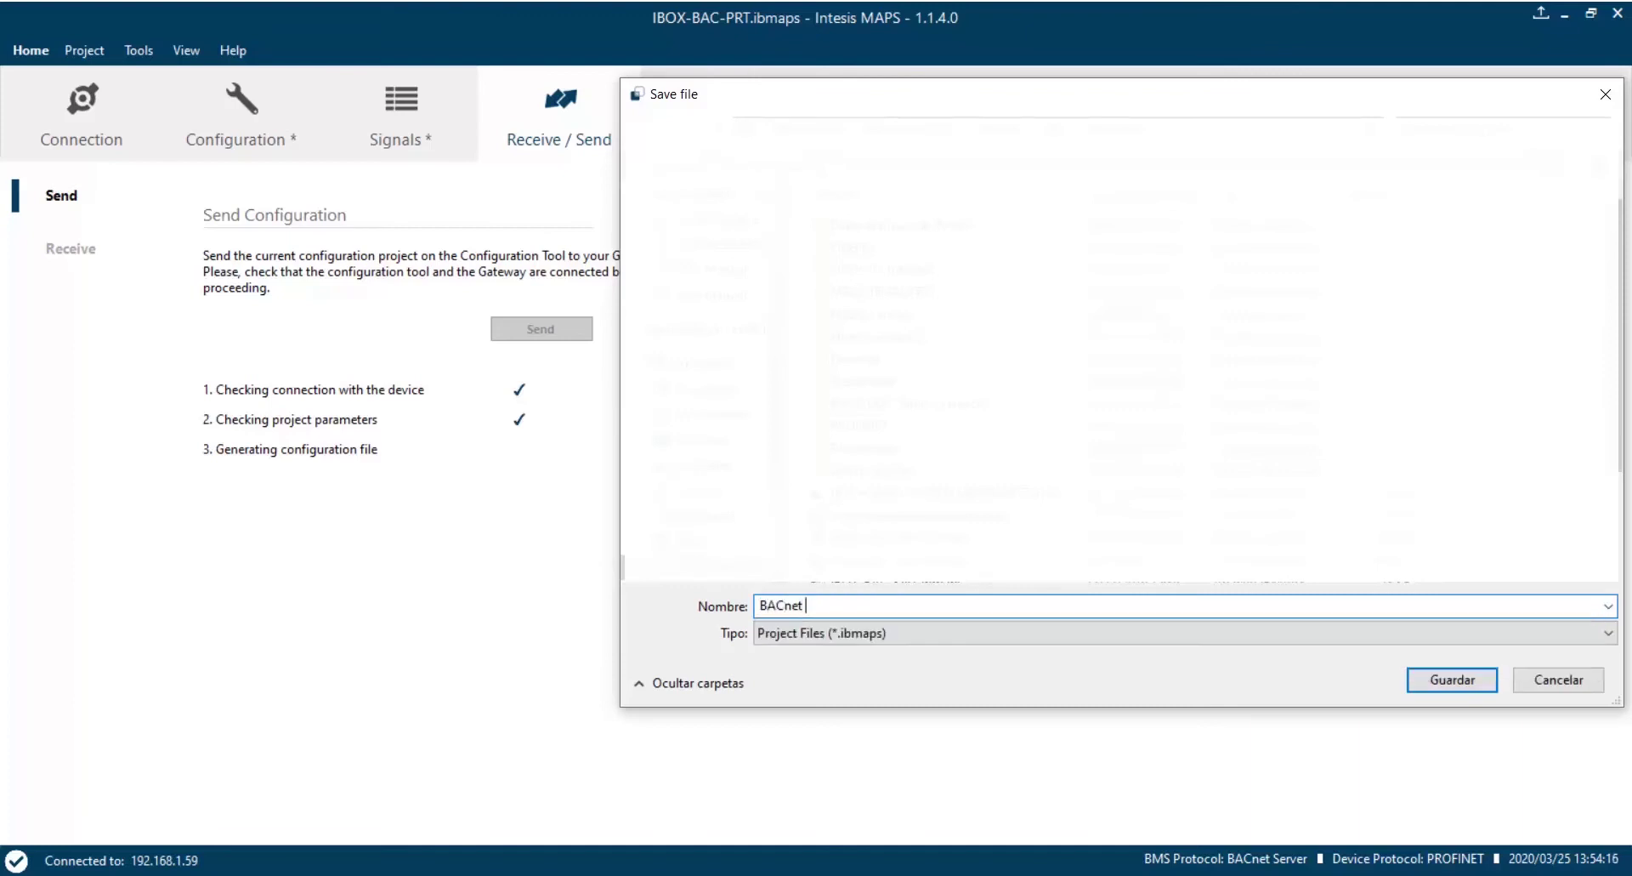
{"action": "left_click", "coordinate": [1451, 685]}
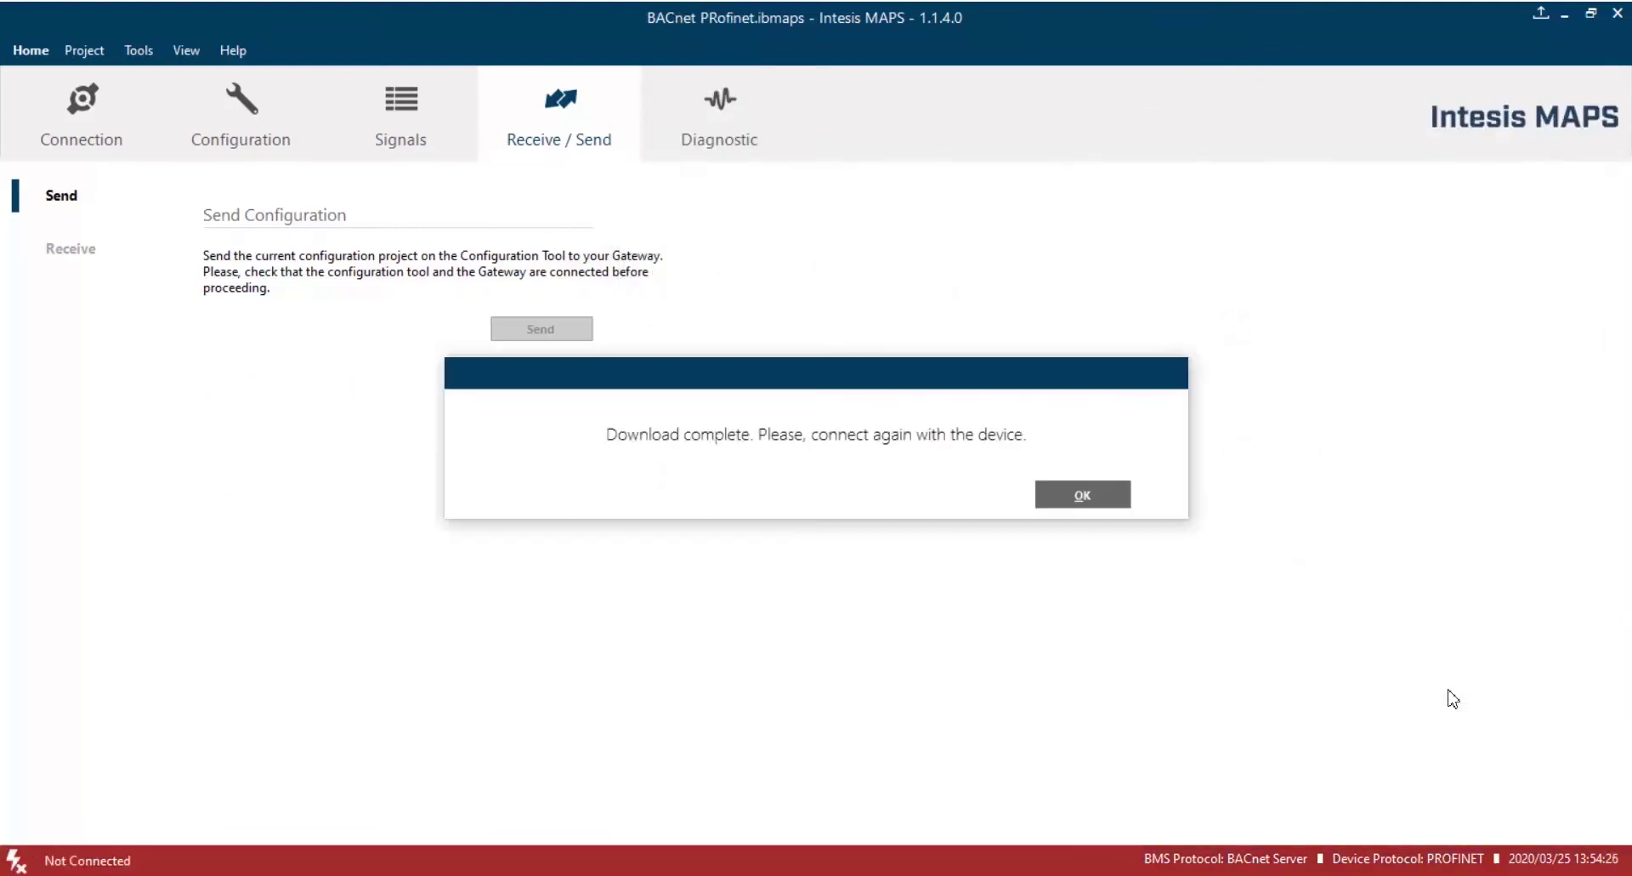
Reapply DHCP to the IBOX-BAC-PRT gateway in IPconfig and rescan to find it at 192.168.1.61.
{"action": "left_click", "coordinate": [1091, 502]}
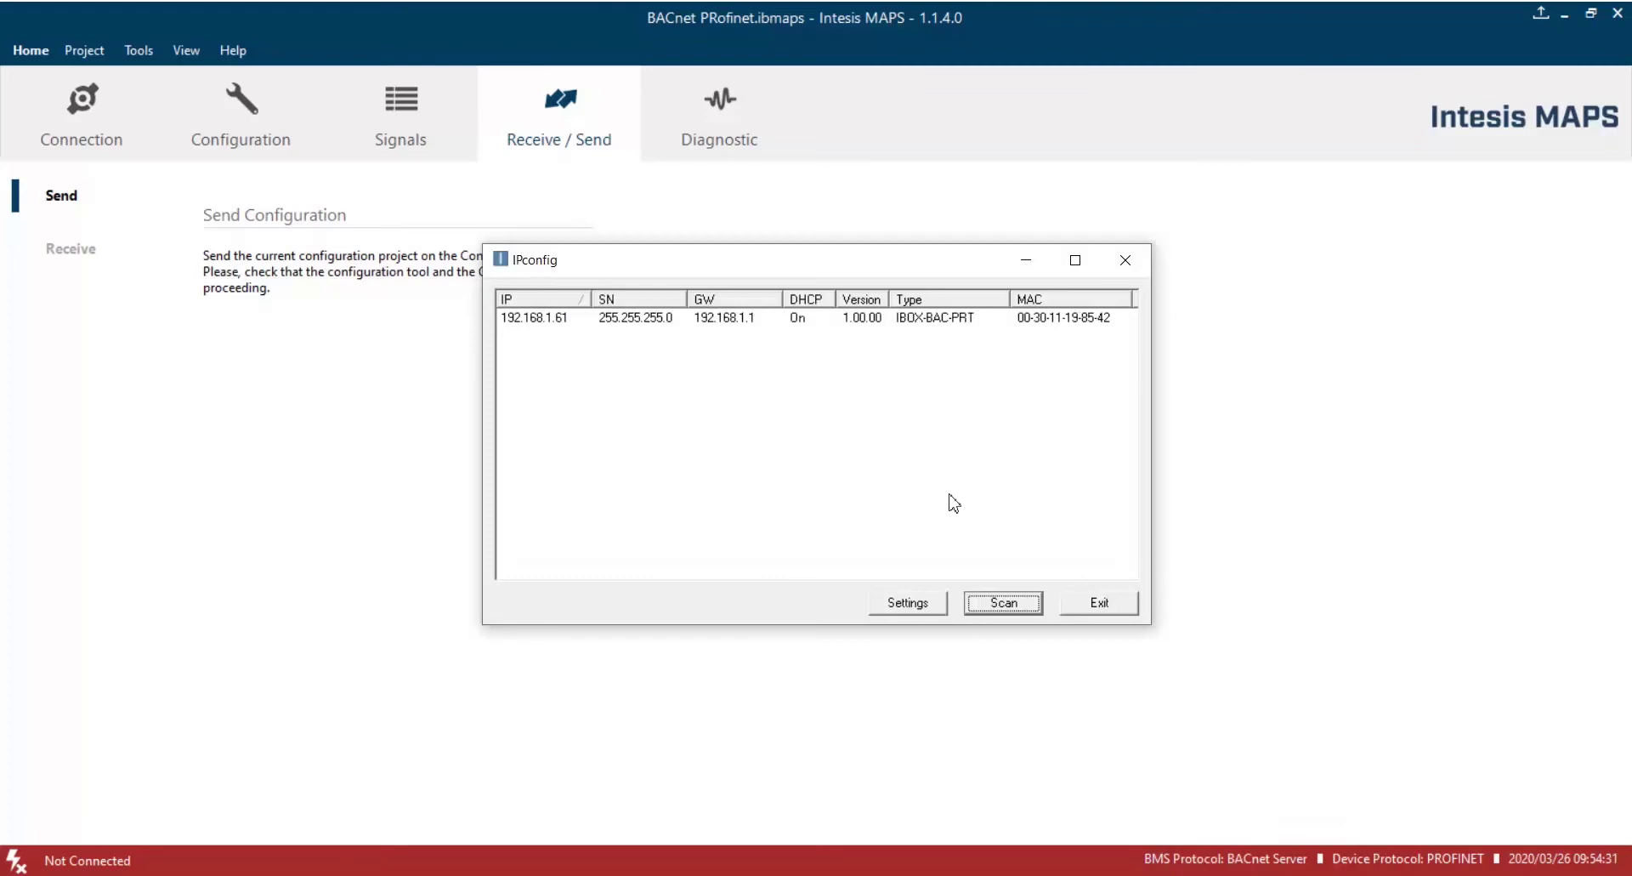
{"action": "left_click", "coordinate": [1010, 605]}
{"action": "double_click", "coordinate": [860, 323]}
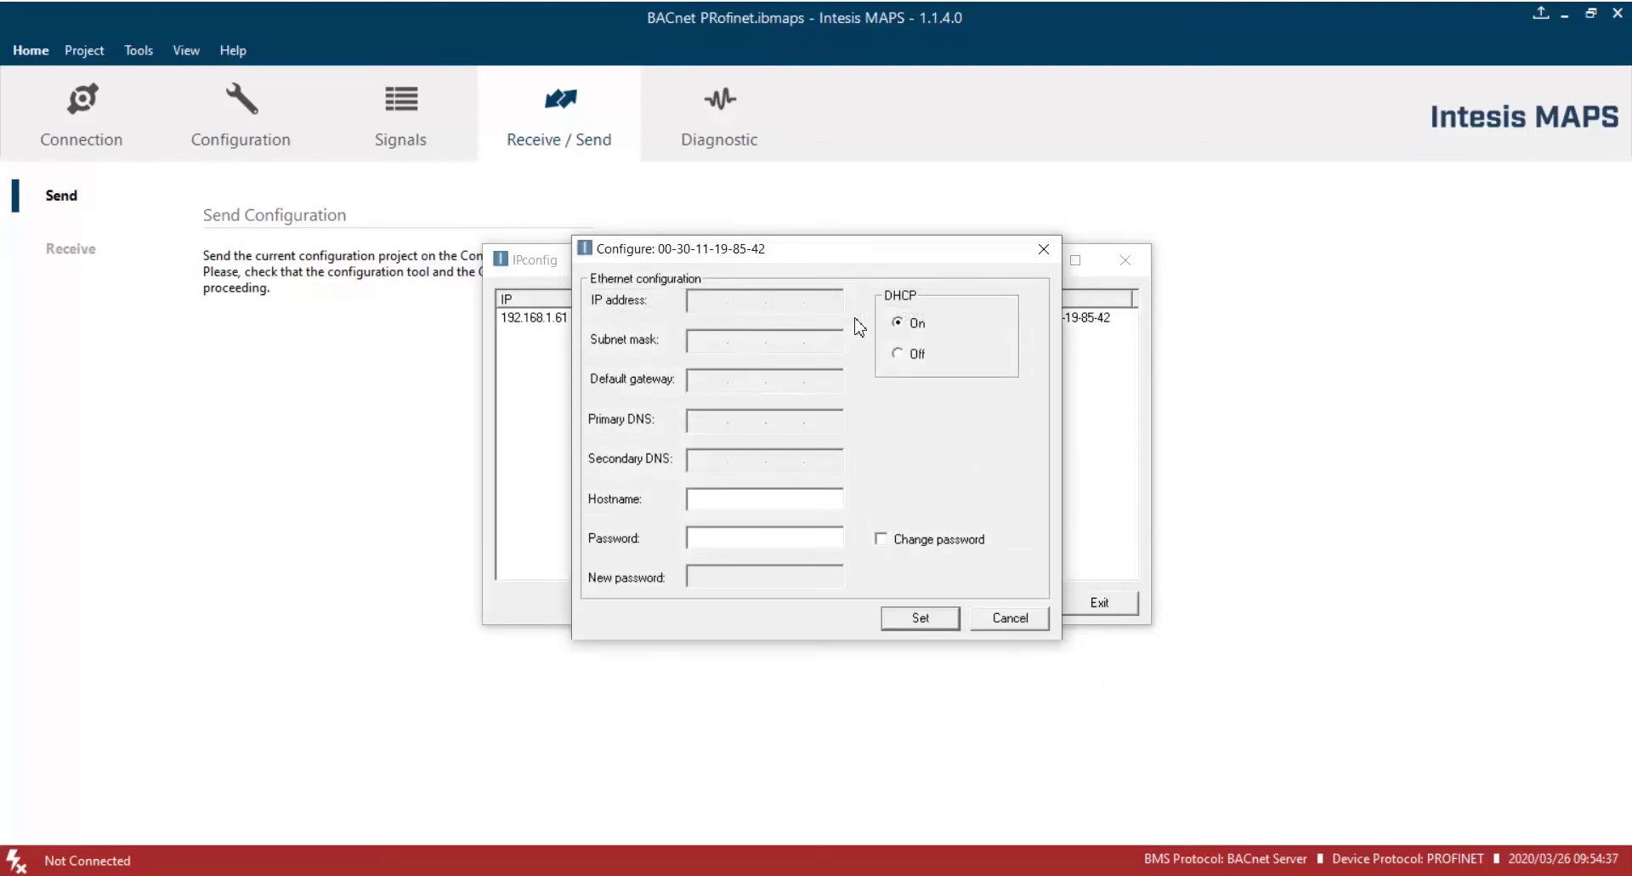
{"action": "left_click", "coordinate": [900, 356]}
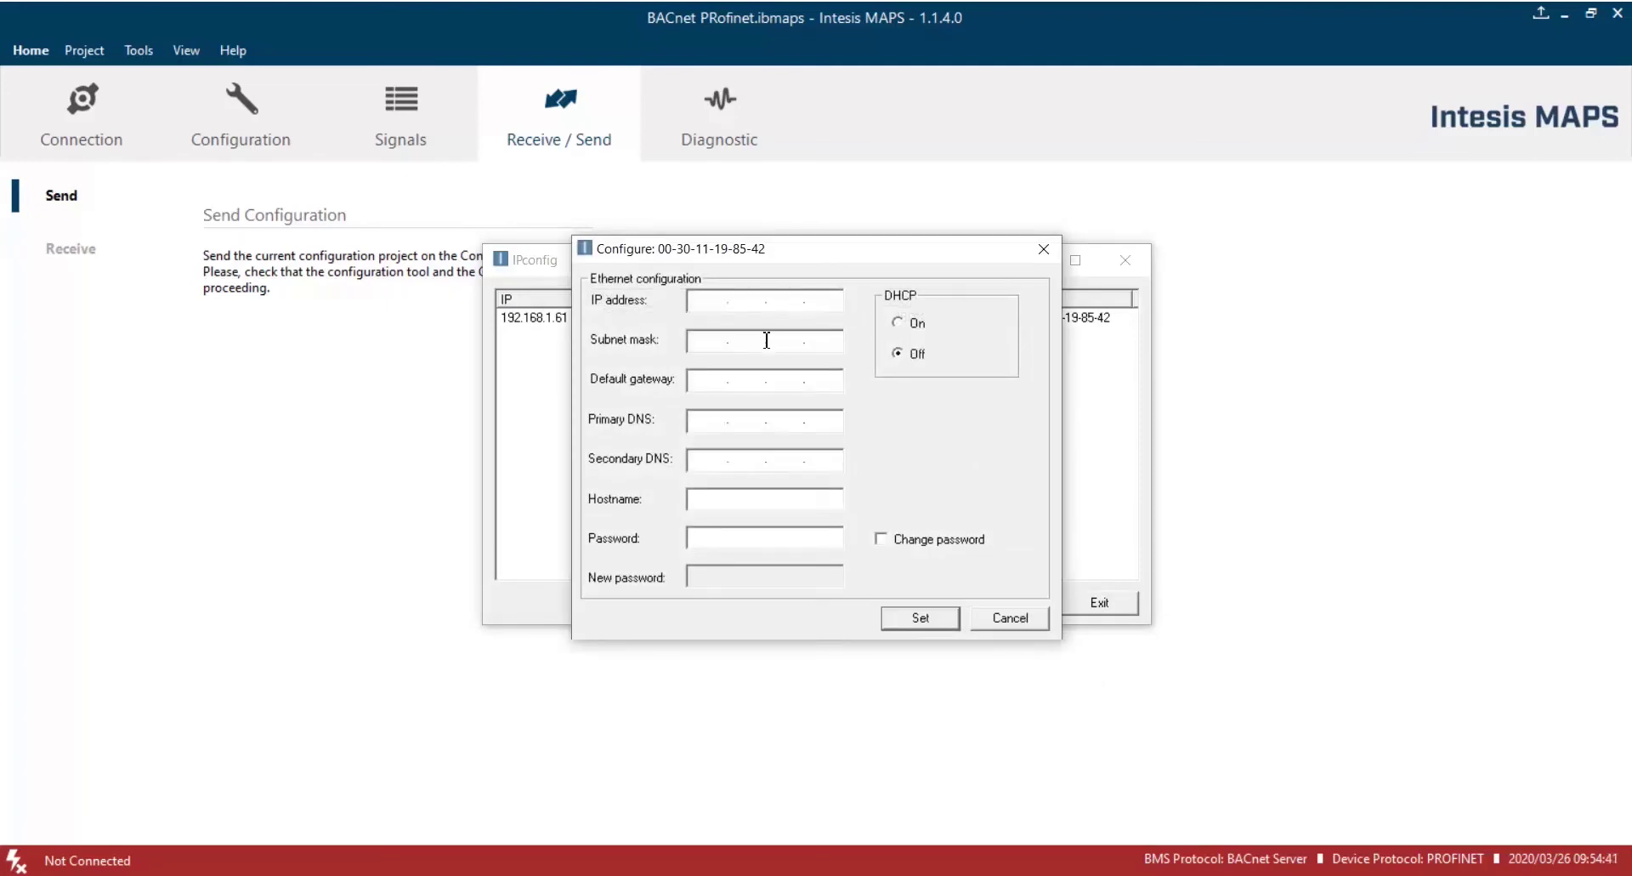
{"action": "left_click", "coordinate": [897, 323]}
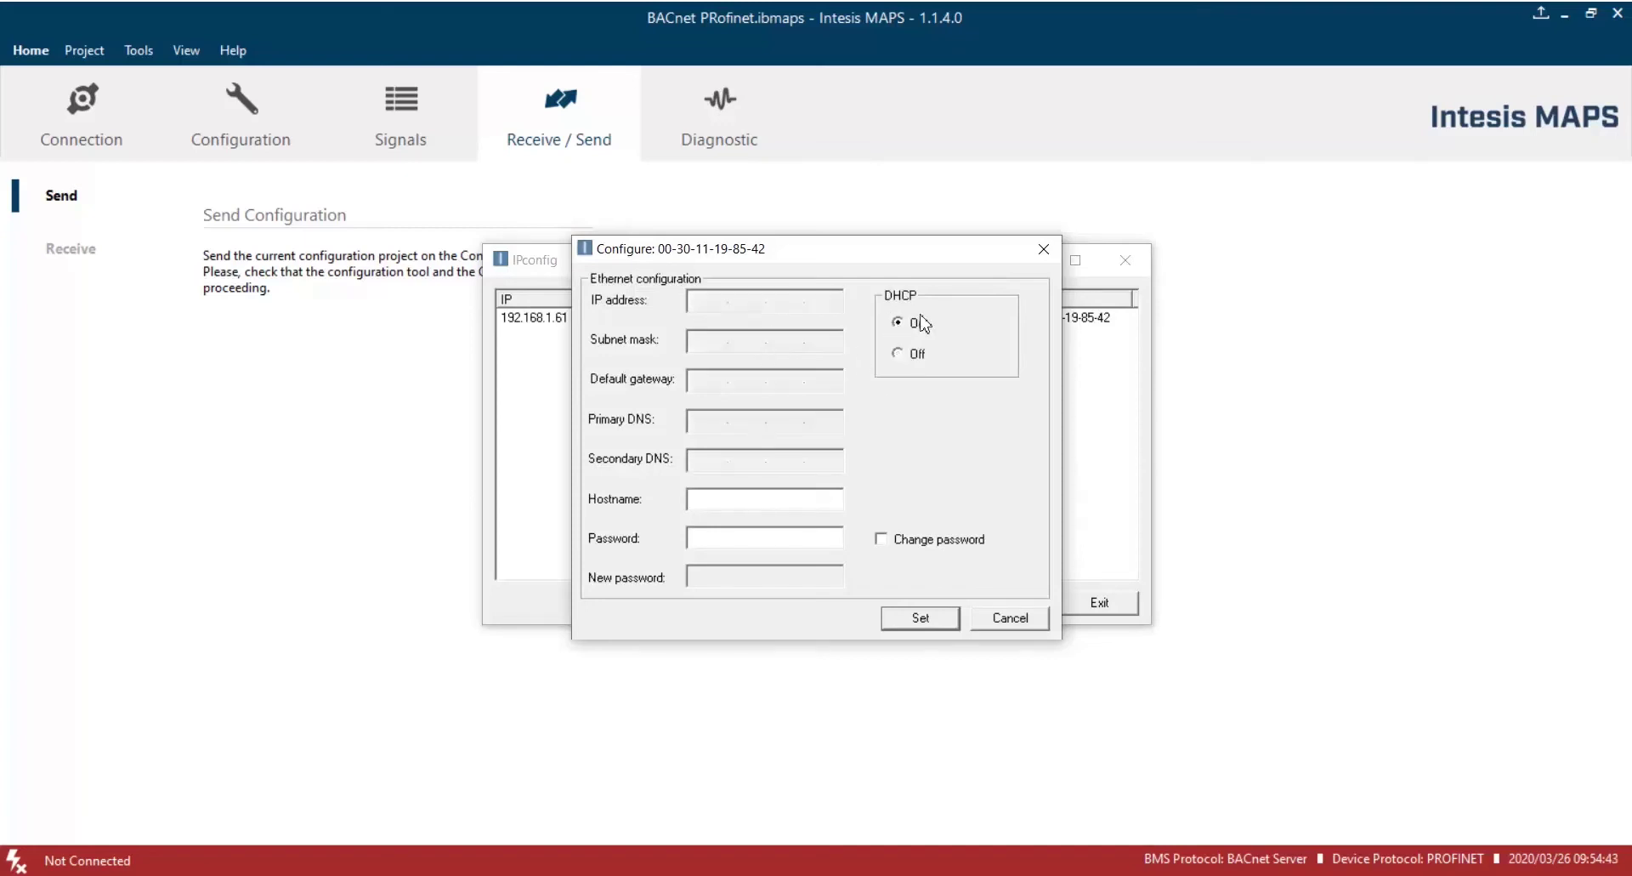
{"action": "left_click", "coordinate": [921, 620]}
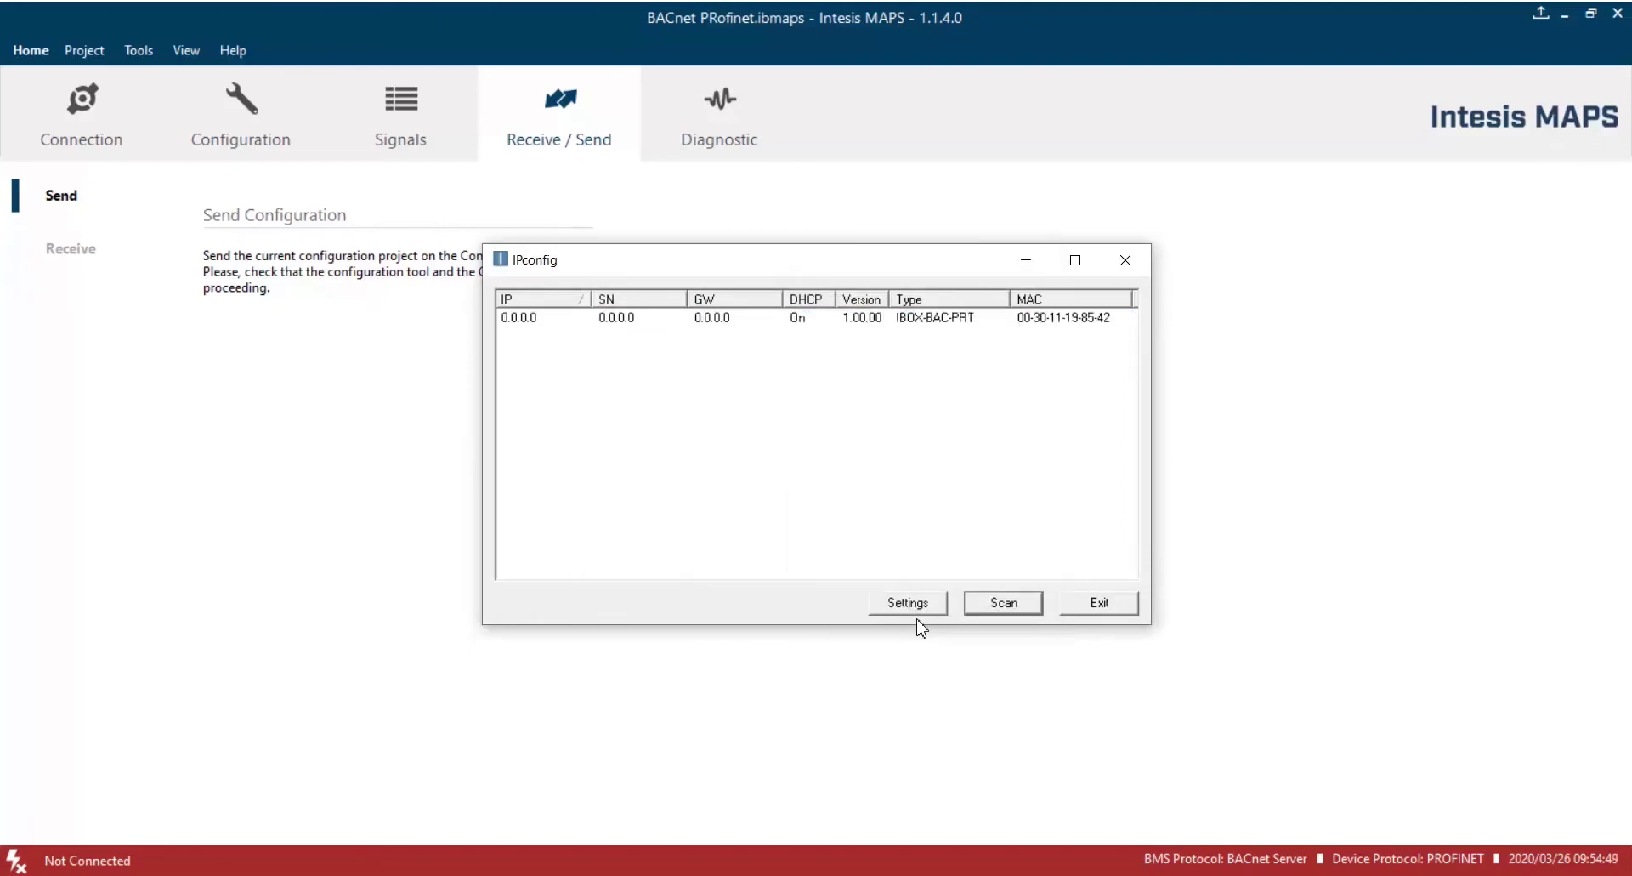
{"action": "left_click", "coordinate": [1010, 608]}
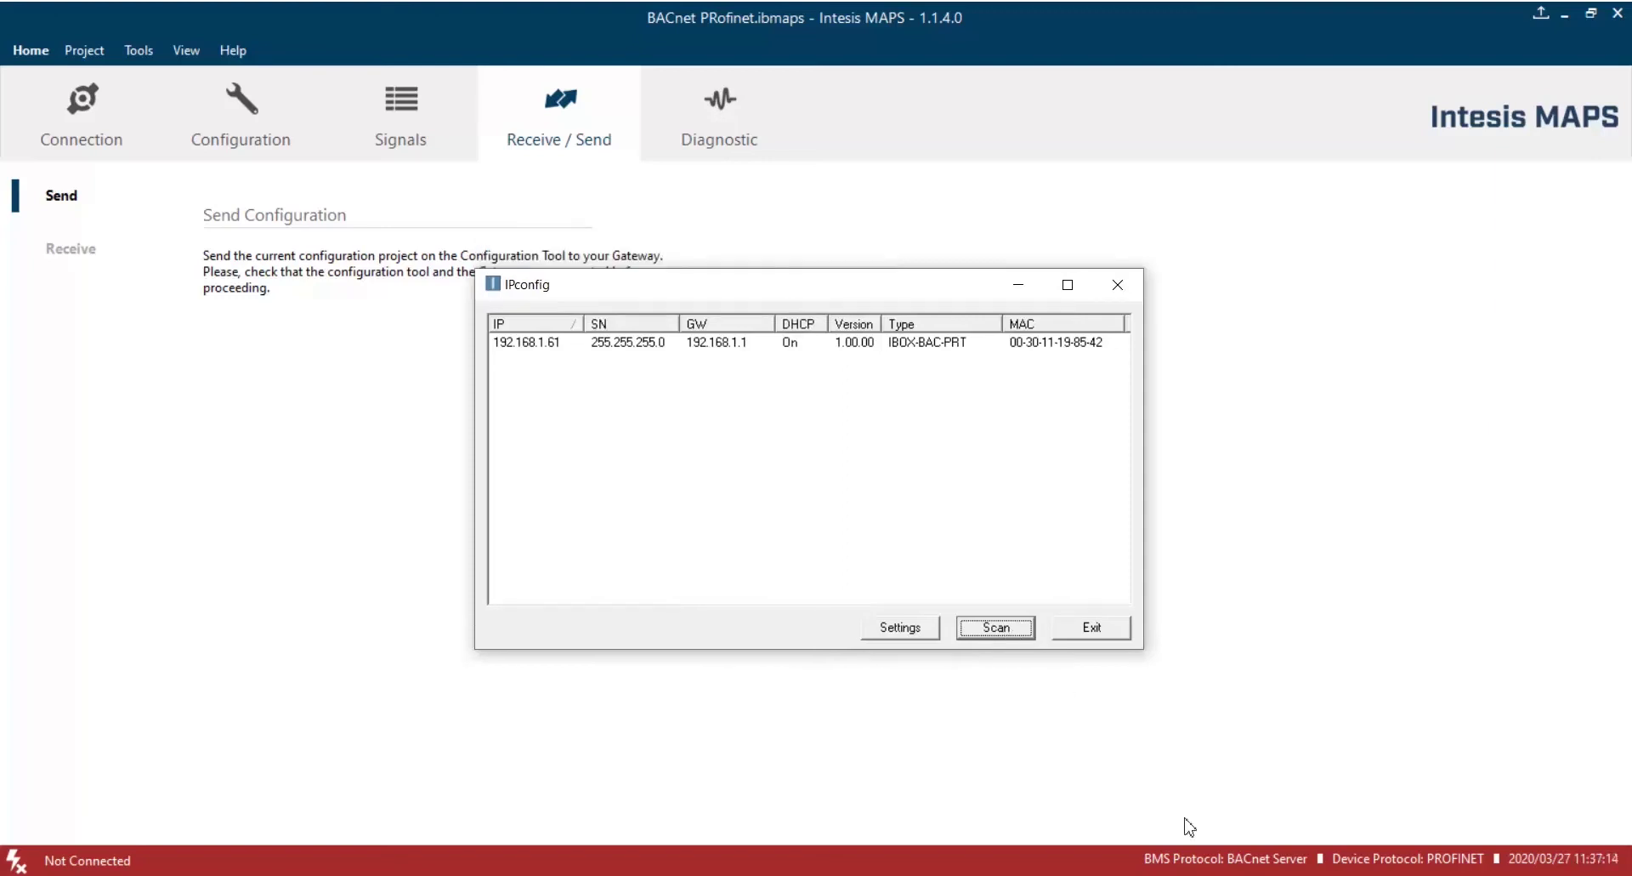
Arrange the simulator and Yabe side by side, and discover the gateway over the BACnet/IP UDP port.
{"action": "key", "text": "alt+Tab"}
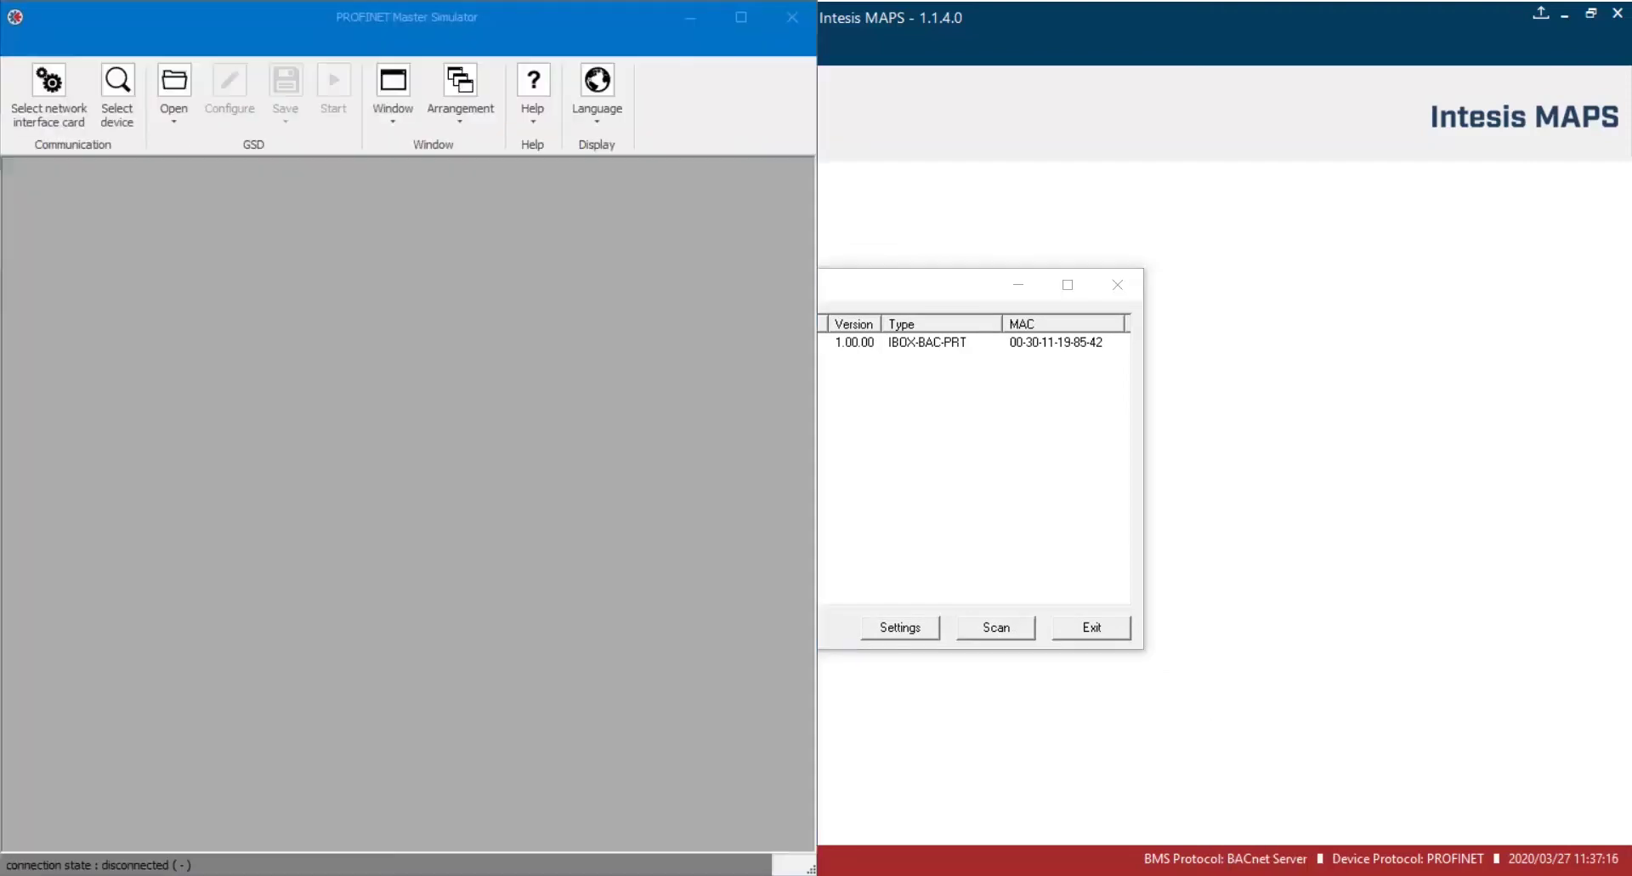
{"action": "left_click", "coordinate": [1234, 769]}
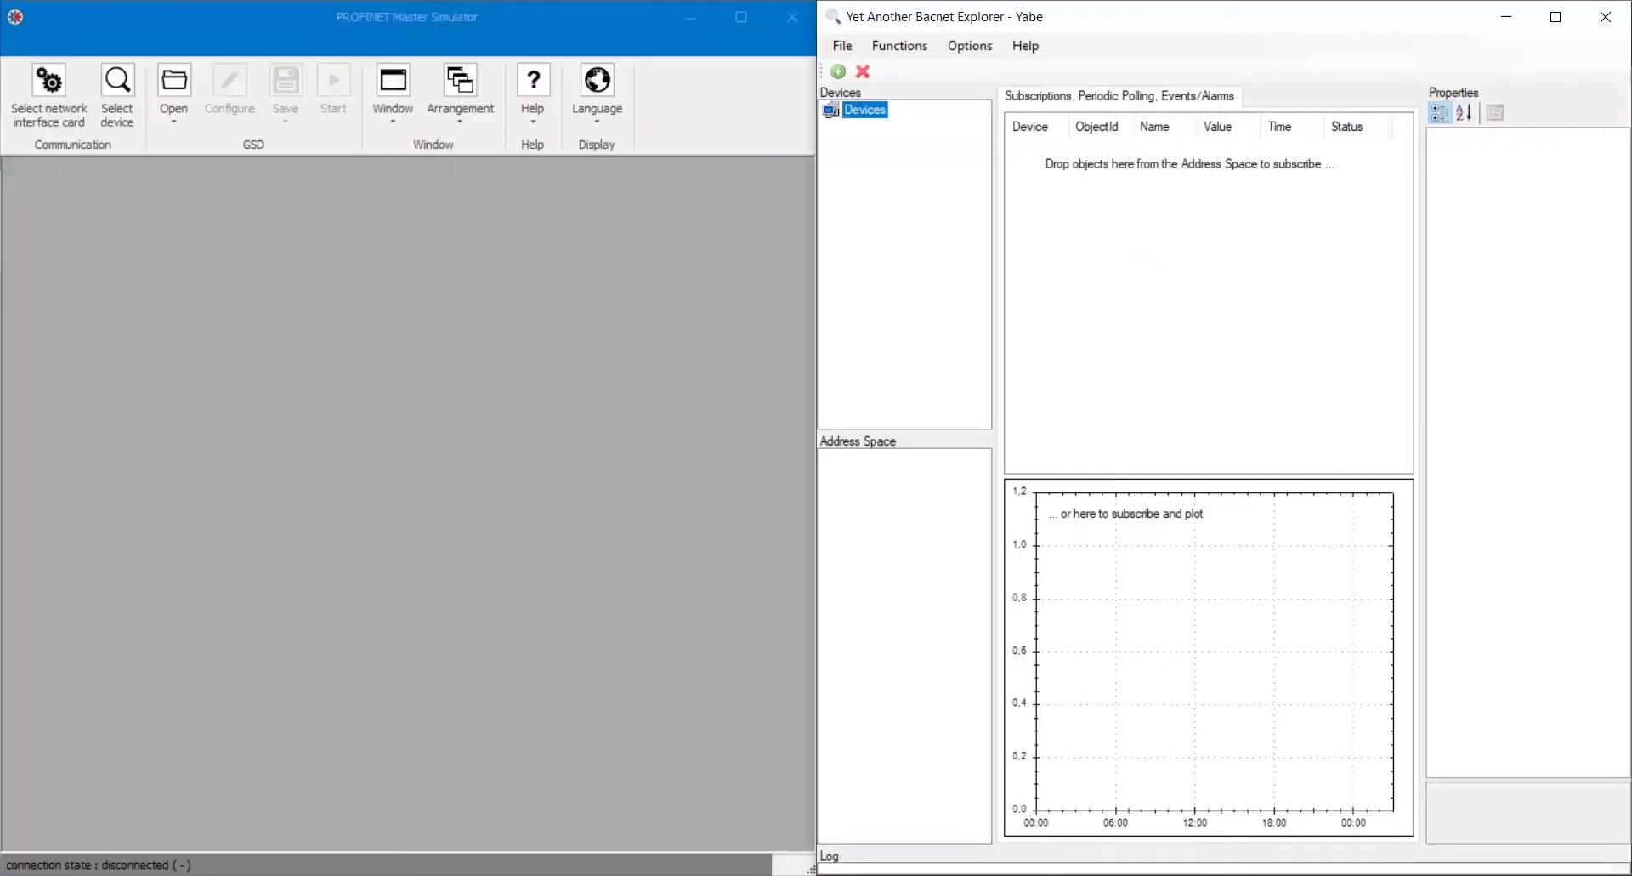
{"action": "left_click", "coordinate": [841, 74]}
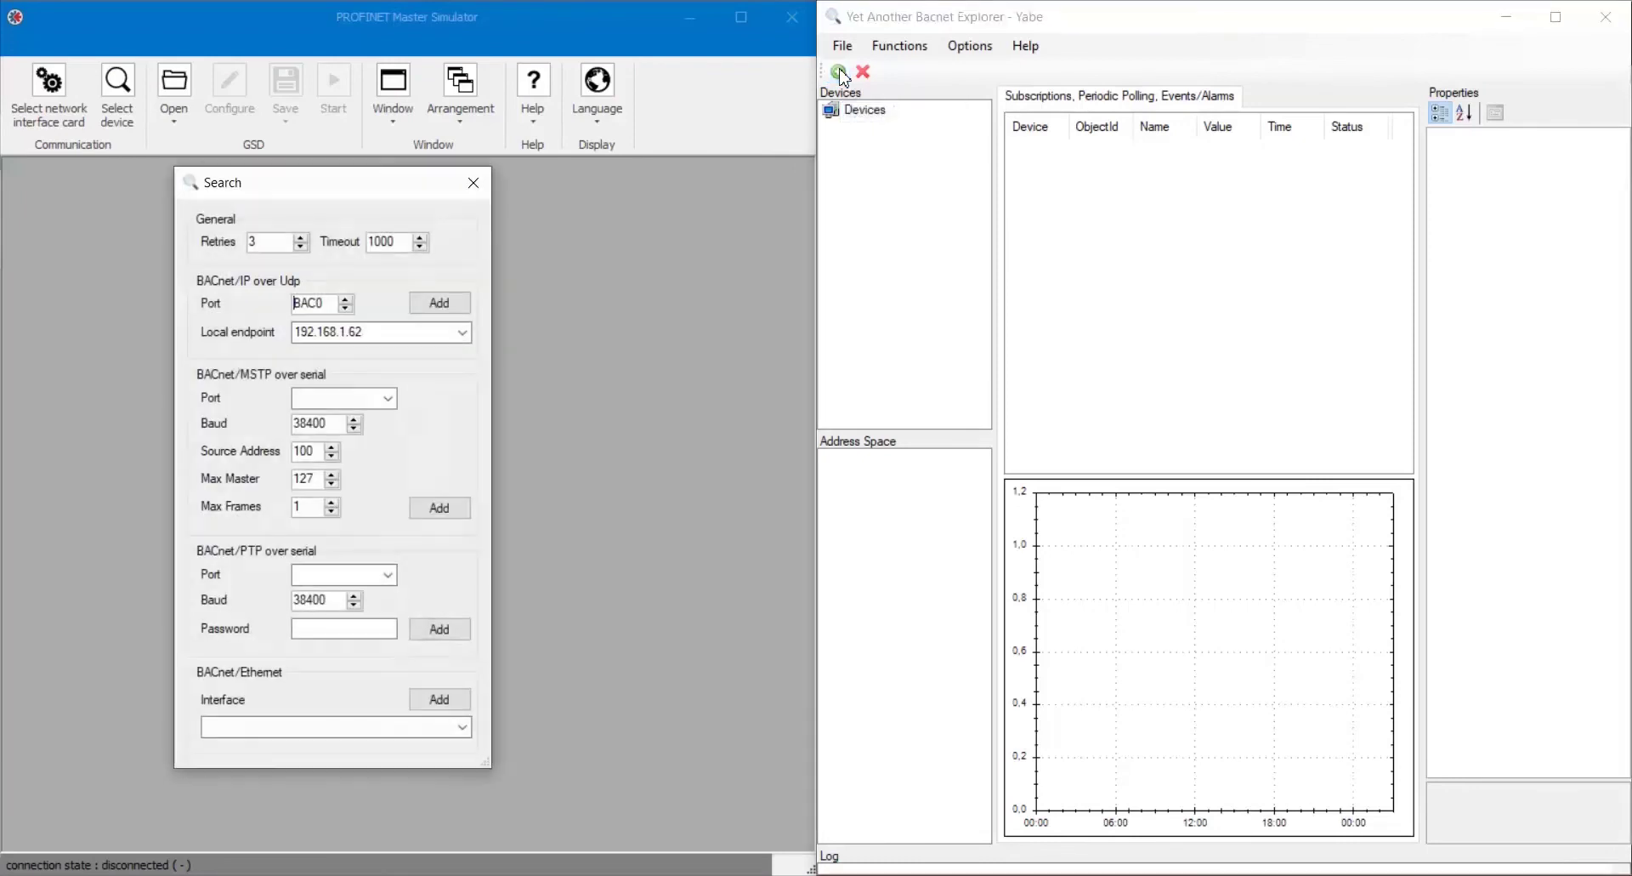
{"action": "left_click", "coordinate": [454, 310]}
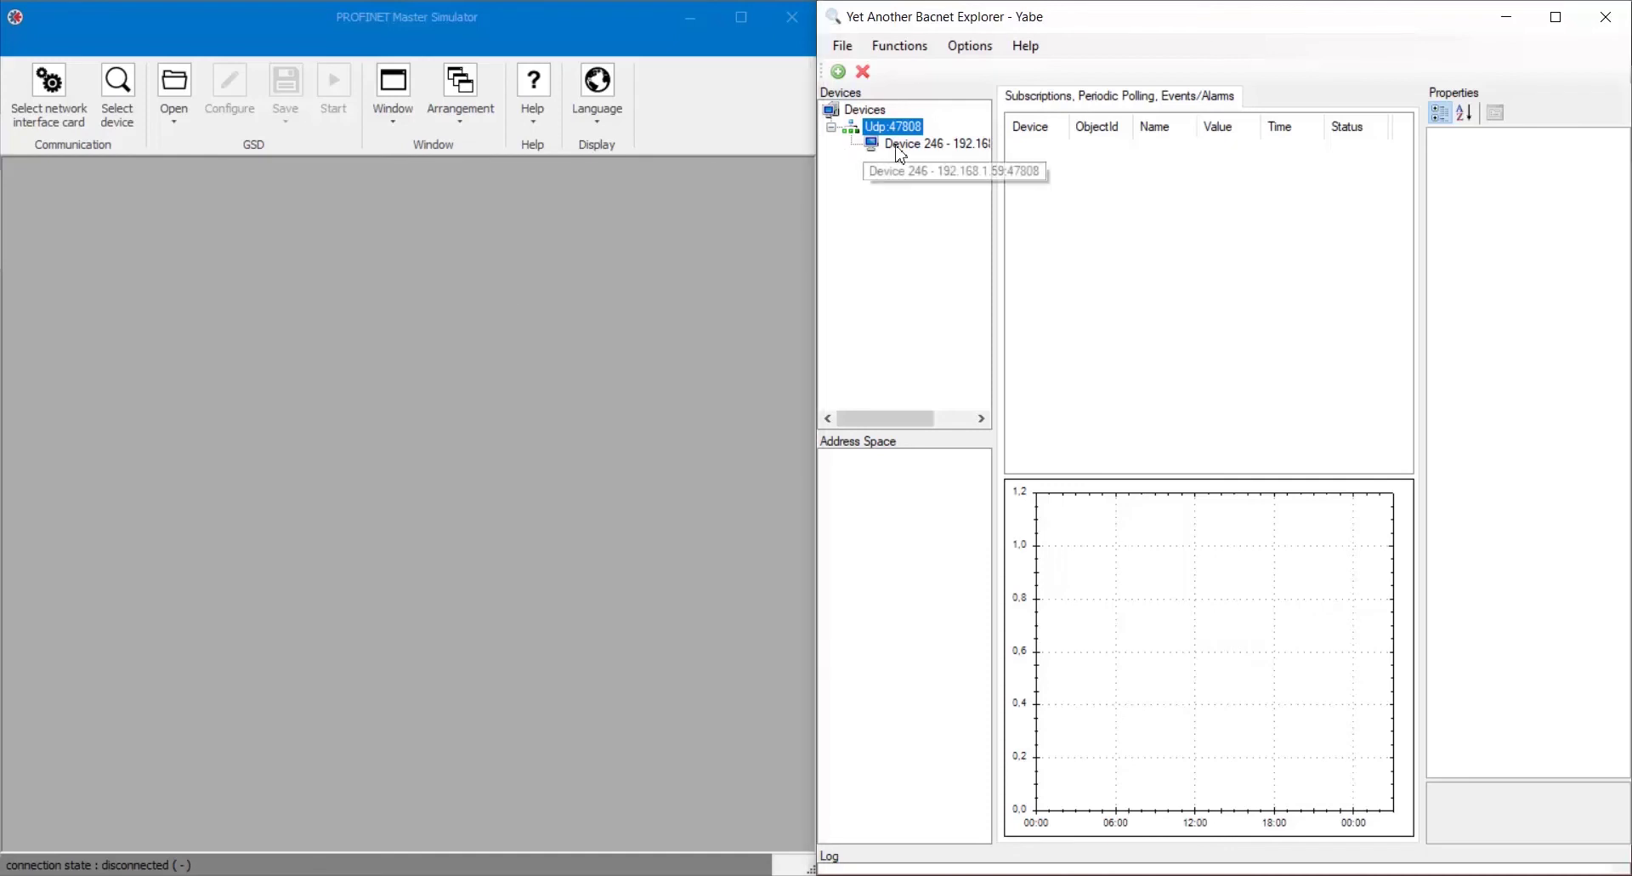
{"action": "left_click", "coordinate": [899, 147]}
Select AI-0, AI-1, BI-0, BI-1 and MI-0 and bring up their actions.
{"action": "left_click", "coordinate": [905, 478]}
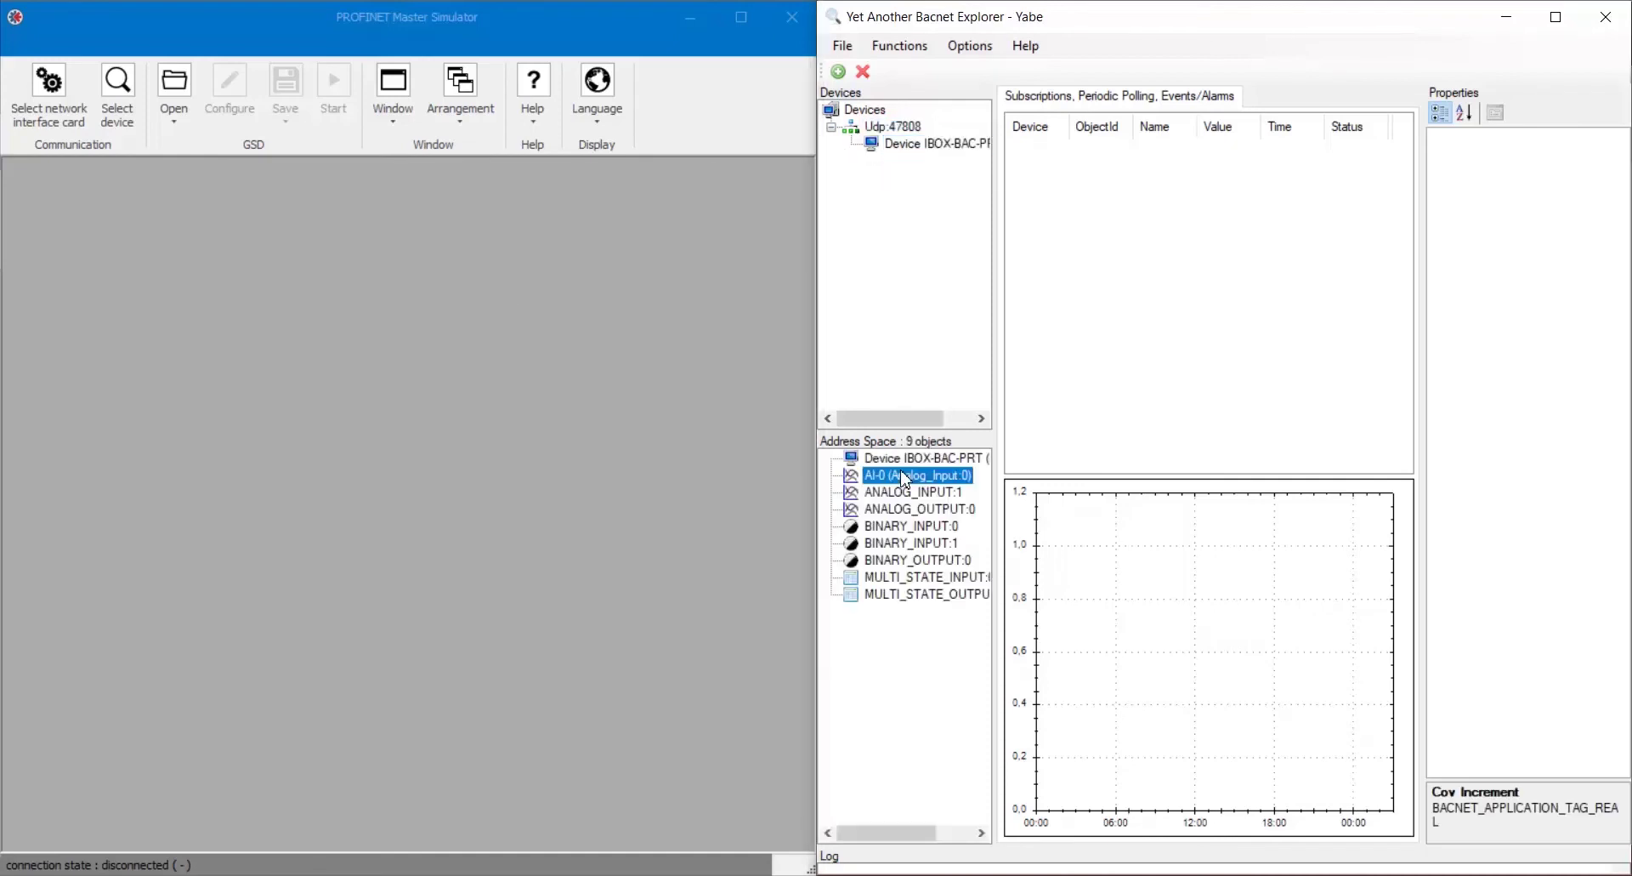
{"action": "left_click", "coordinate": [909, 492], "text": "ctrl"}
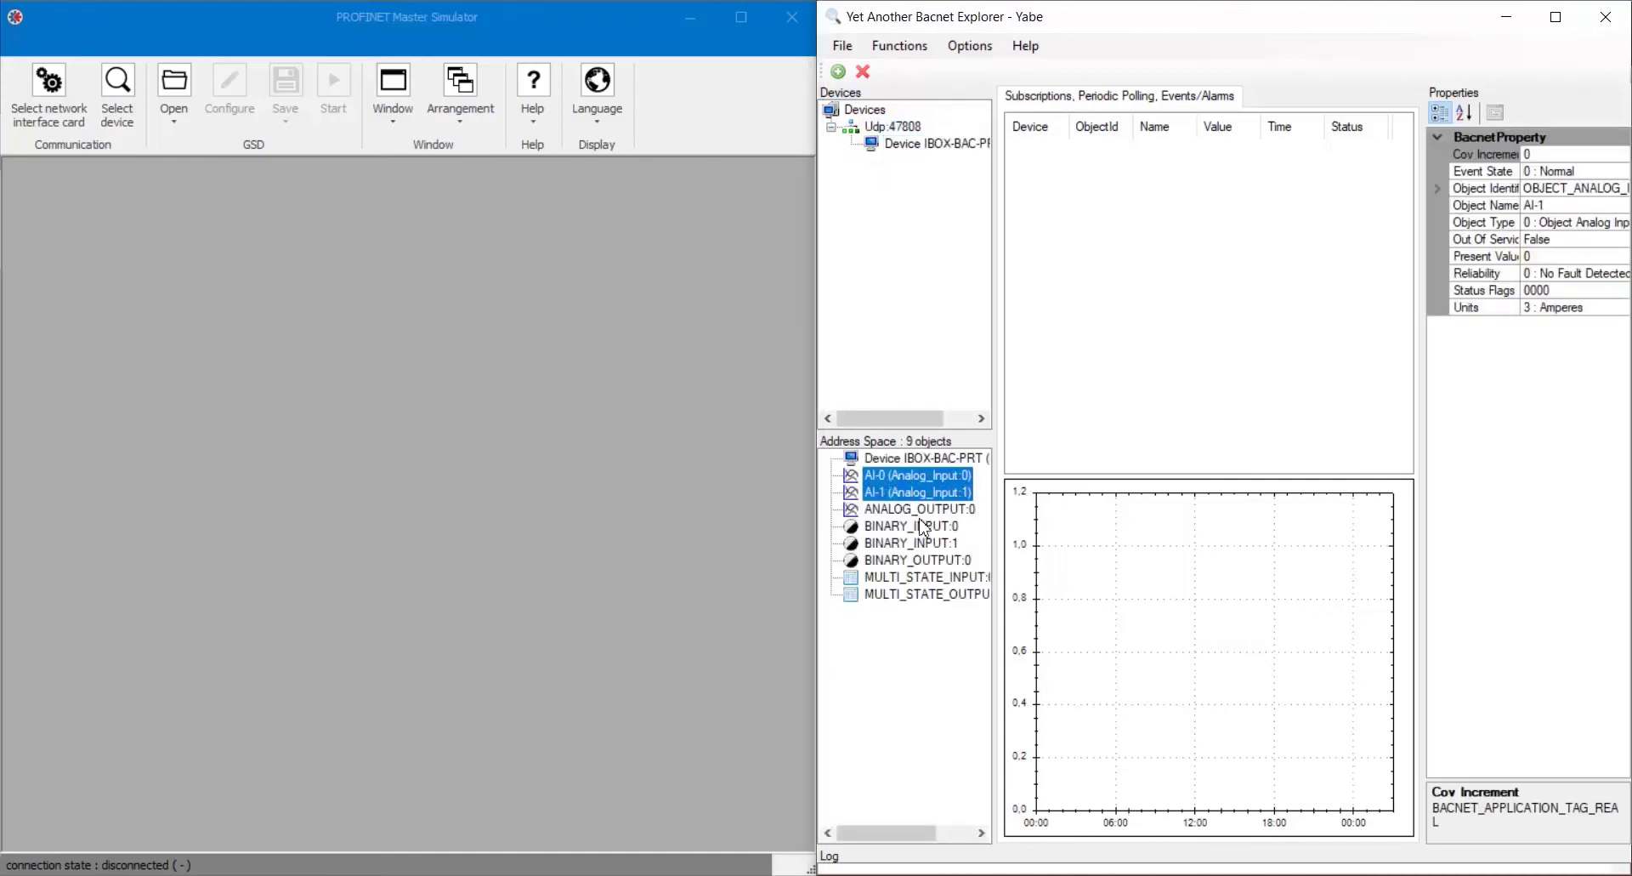
{"action": "left_click", "coordinate": [925, 528], "text": "ctrl"}
{"action": "left_click", "coordinate": [927, 543], "text": "ctrl"}
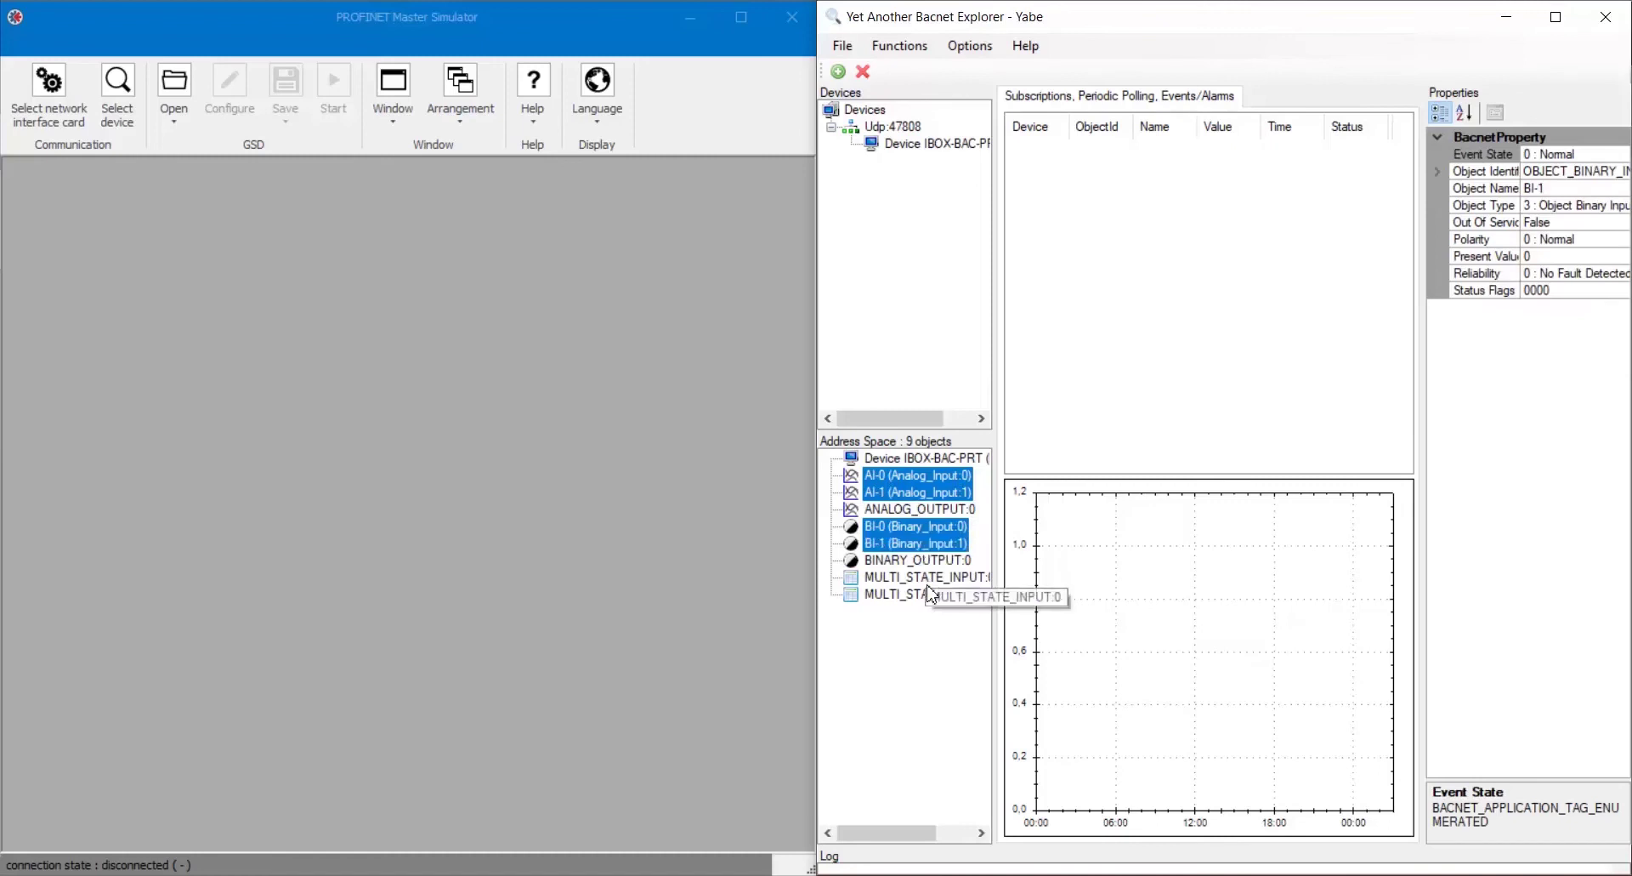
{"action": "left_click", "coordinate": [931, 578], "text": "ctrl"}
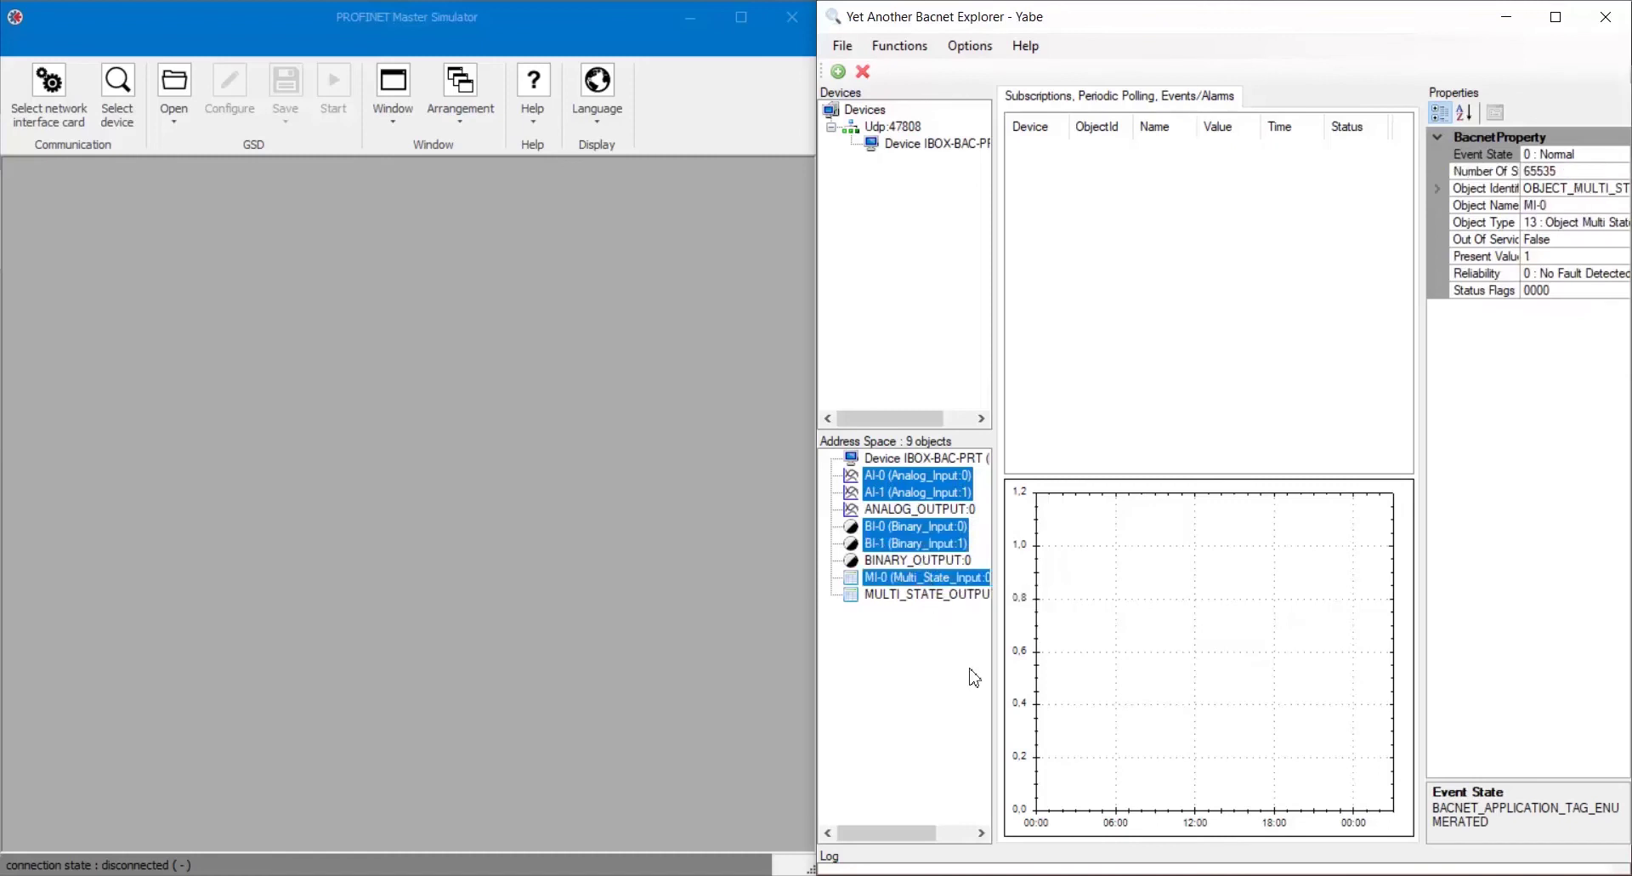
{"action": "right_click", "coordinate": [957, 500]}
Subscribe Yabe to the five input values and select the Intel Ethernet adapter in the simulator.
{"action": "left_click", "coordinate": [984, 510]}
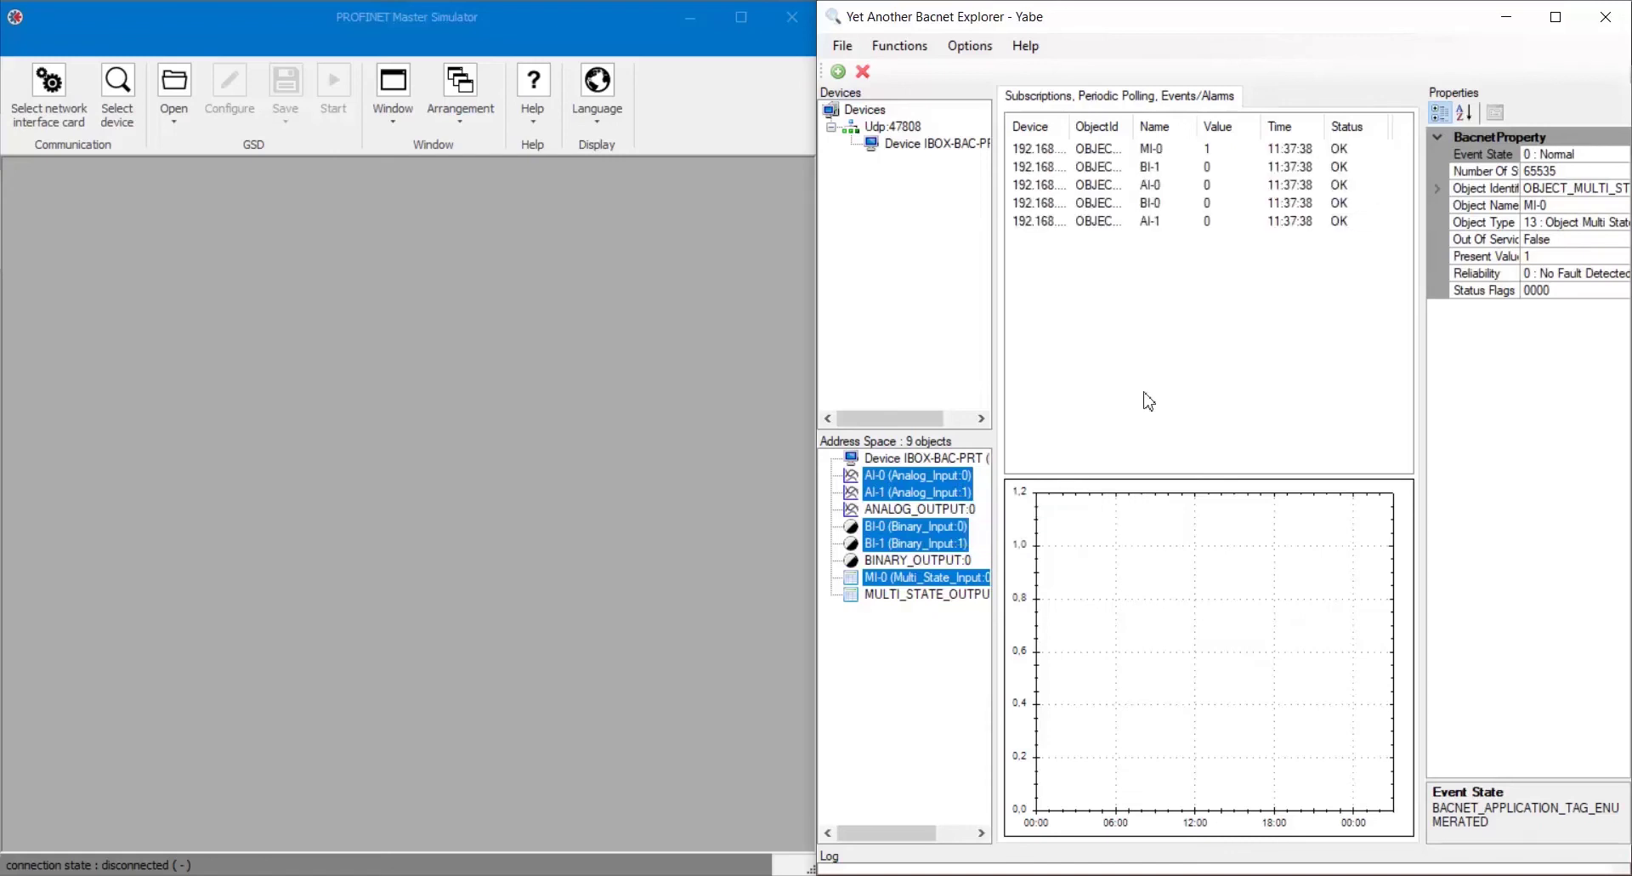
{"action": "left_click", "coordinate": [64, 89]}
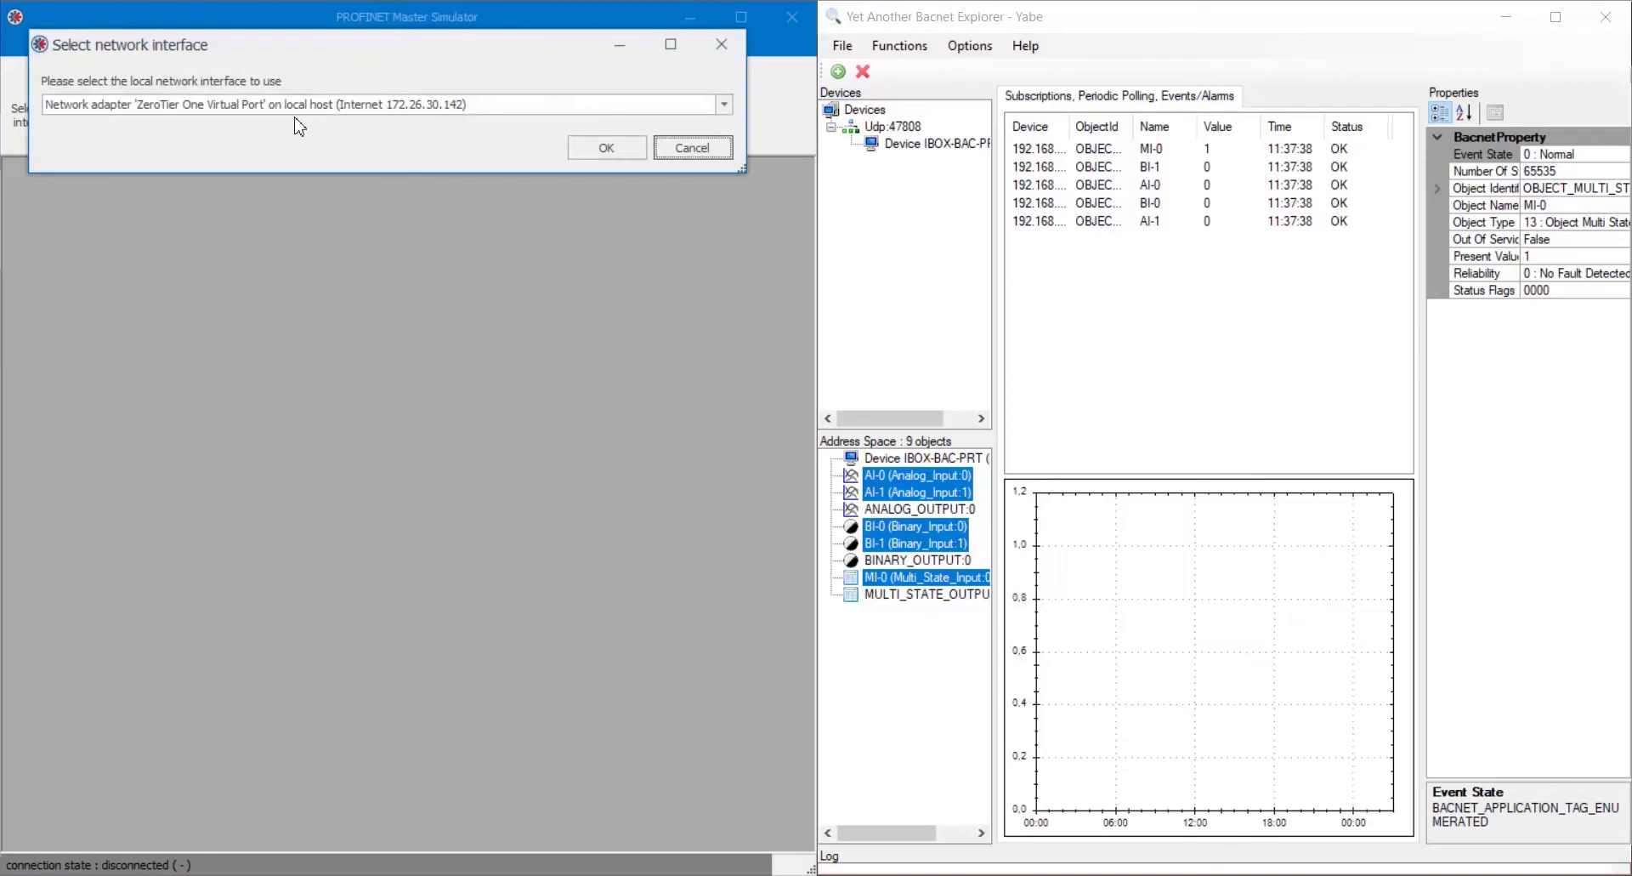
{"action": "left_click", "coordinate": [300, 109]}
{"action": "left_click", "coordinate": [429, 156]}
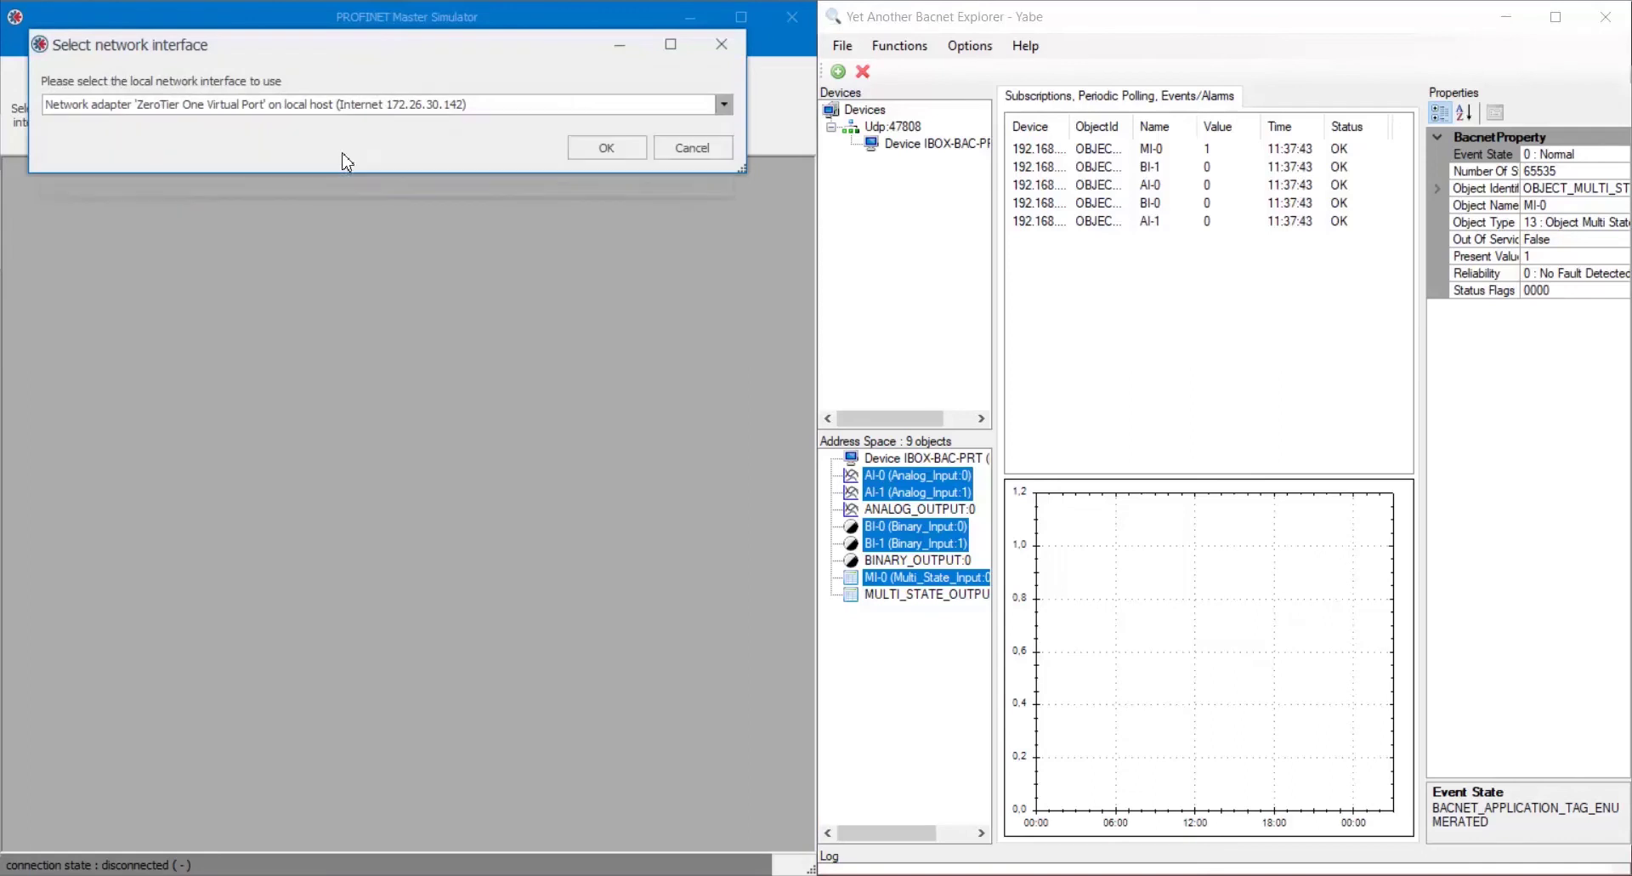
{"action": "left_click", "coordinate": [608, 151]}
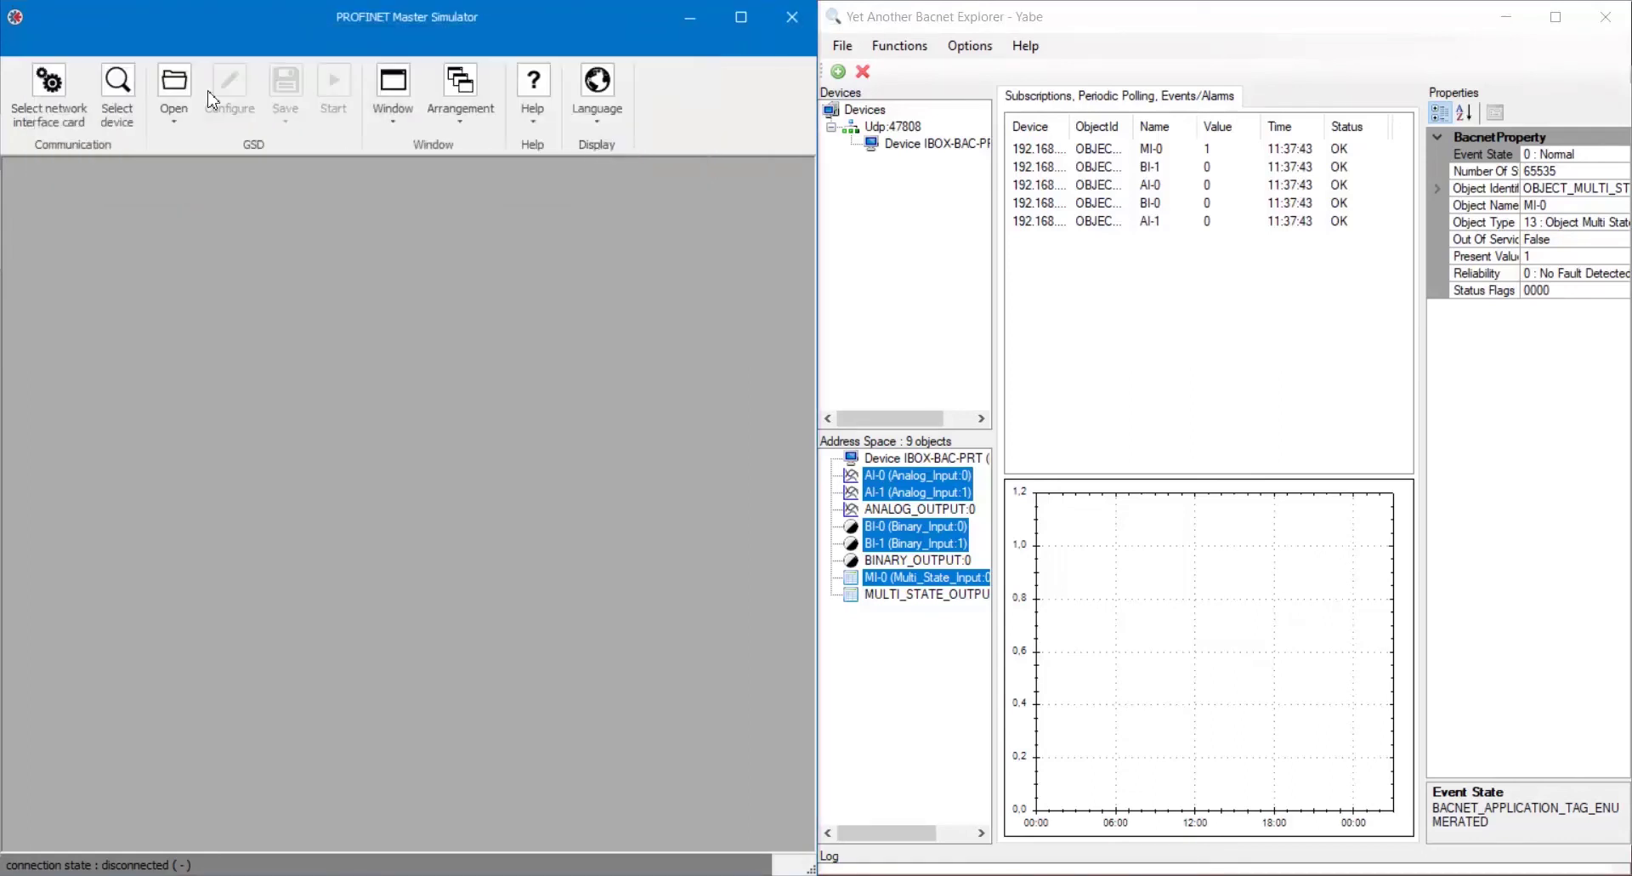
Search the network and choose the ibox-bac-prt gateway as the target device.
{"action": "left_click", "coordinate": [124, 104]}
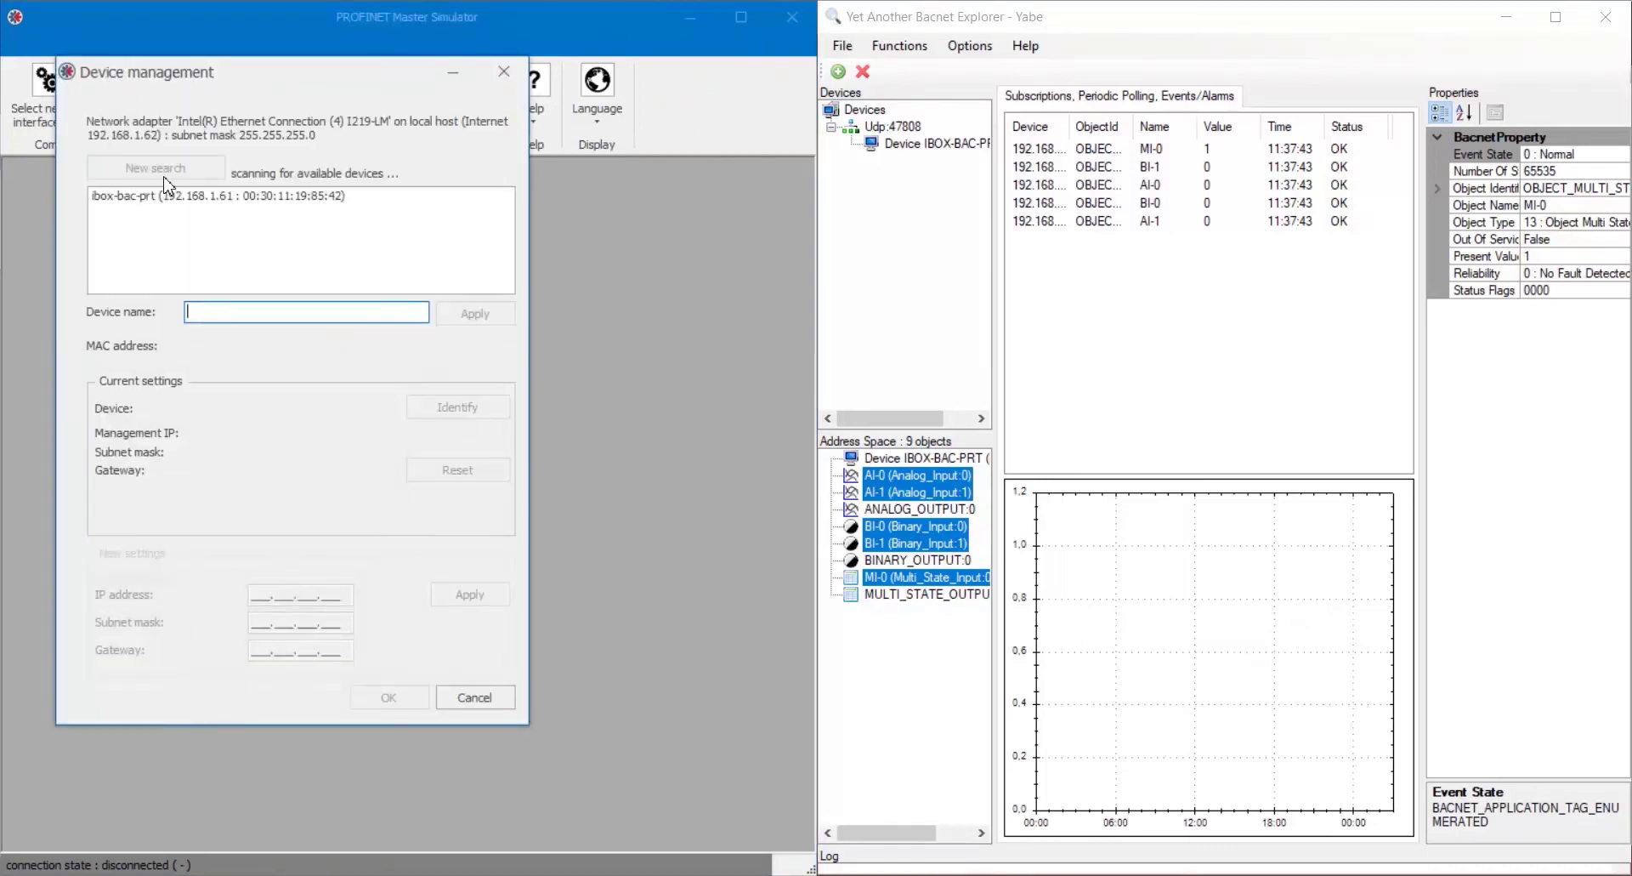
{"action": "left_click", "coordinate": [181, 195]}
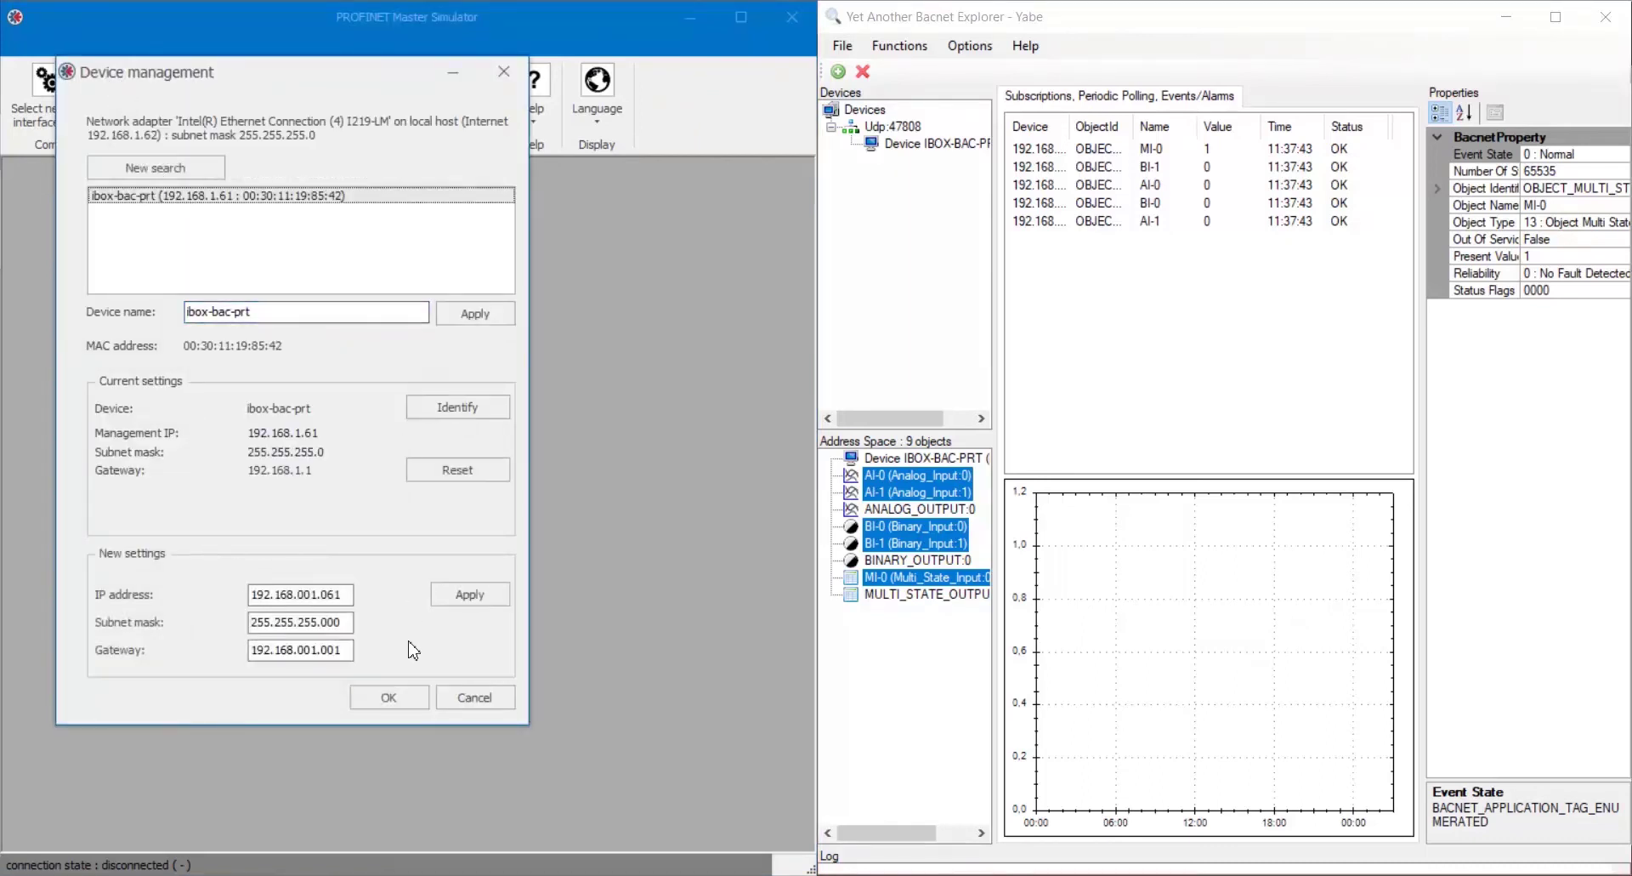
{"action": "left_click", "coordinate": [412, 697]}
Load the device description file and add the Input Area and Output Area modules as slots 1 and 2.
{"action": "left_click", "coordinate": [174, 94]}
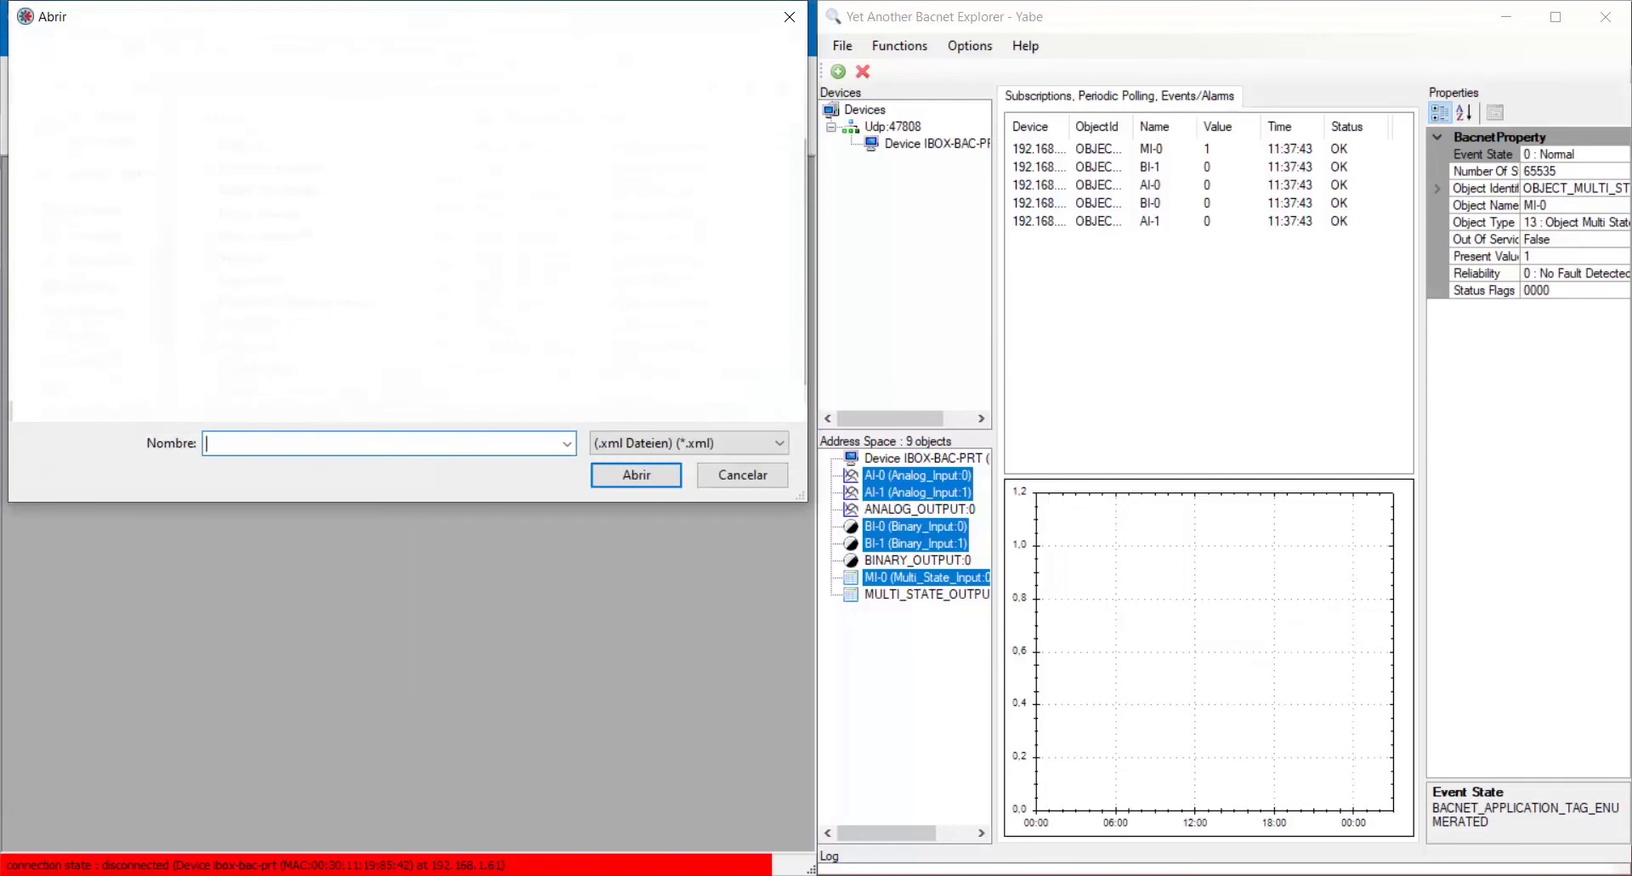
{"action": "left_click", "coordinate": [662, 479]}
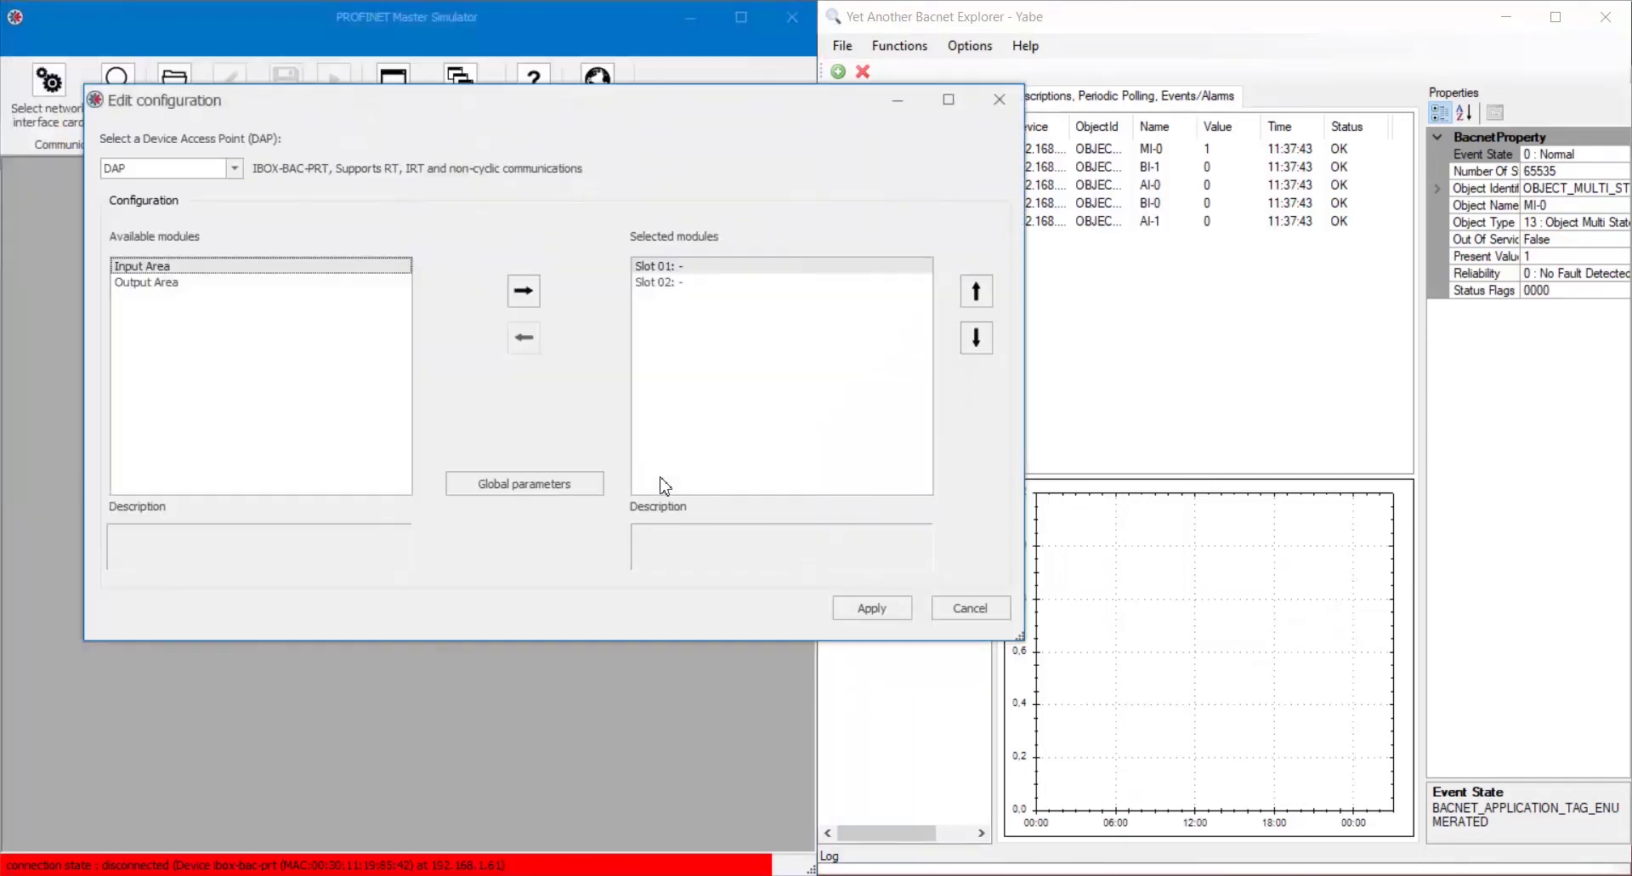
{"action": "left_click", "coordinate": [521, 290]}
{"action": "left_click", "coordinate": [362, 283]}
{"action": "left_click", "coordinate": [514, 296]}
{"action": "left_click", "coordinate": [363, 269]}
Give slot 1 a 250-word input module as subslot 01.
{"action": "double_click", "coordinate": [640, 267]}
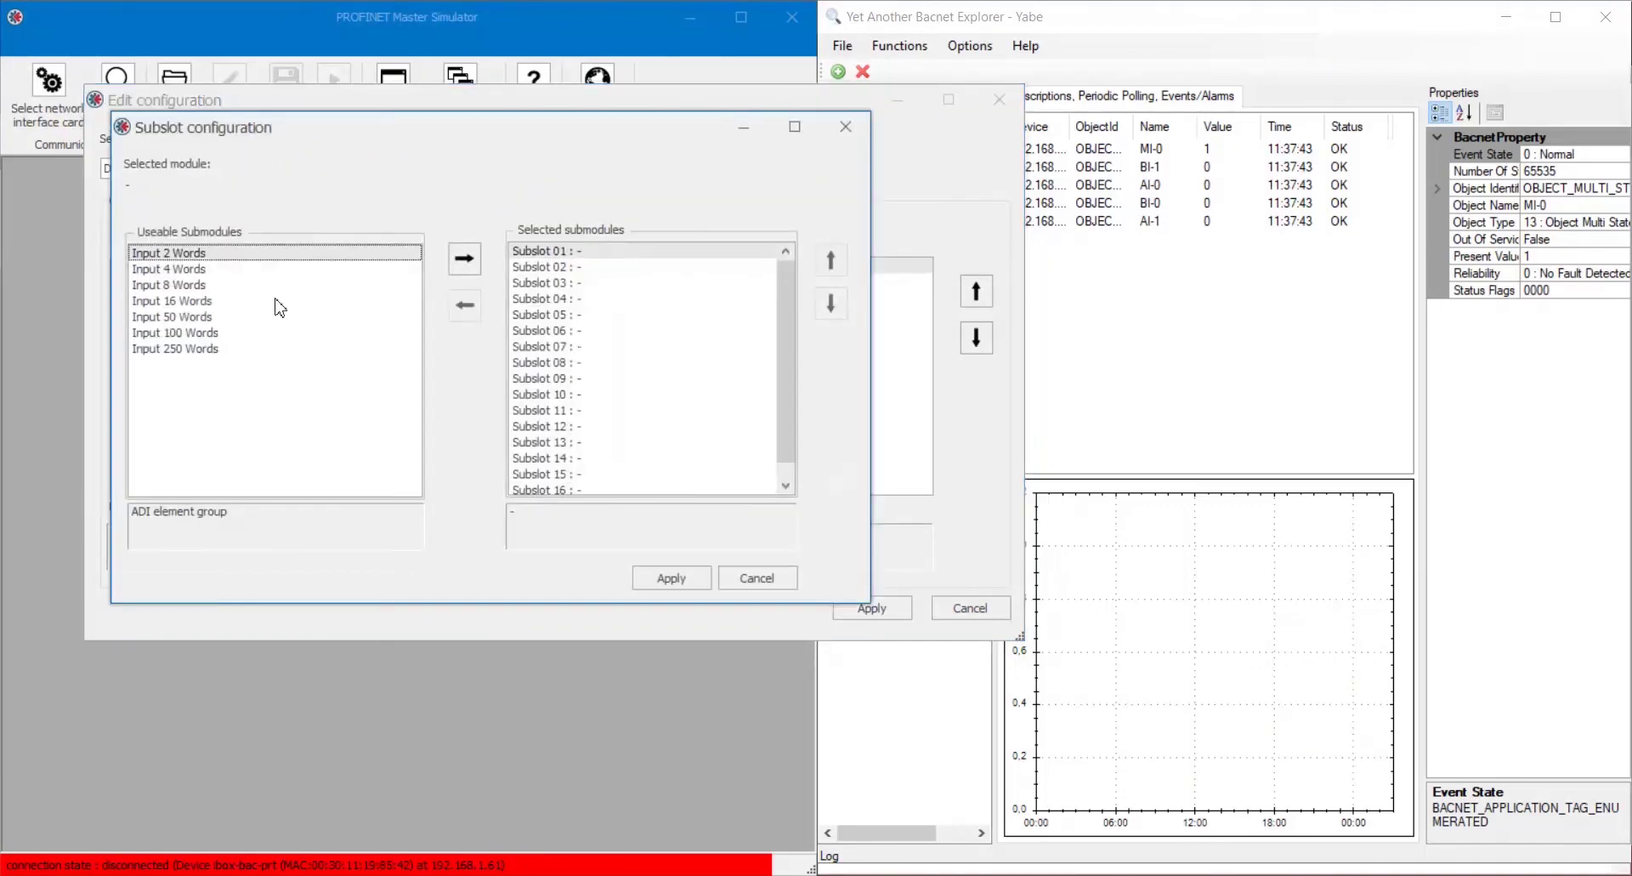
{"action": "left_click", "coordinate": [217, 350]}
{"action": "left_click", "coordinate": [465, 265]}
{"action": "left_click", "coordinate": [671, 577]}
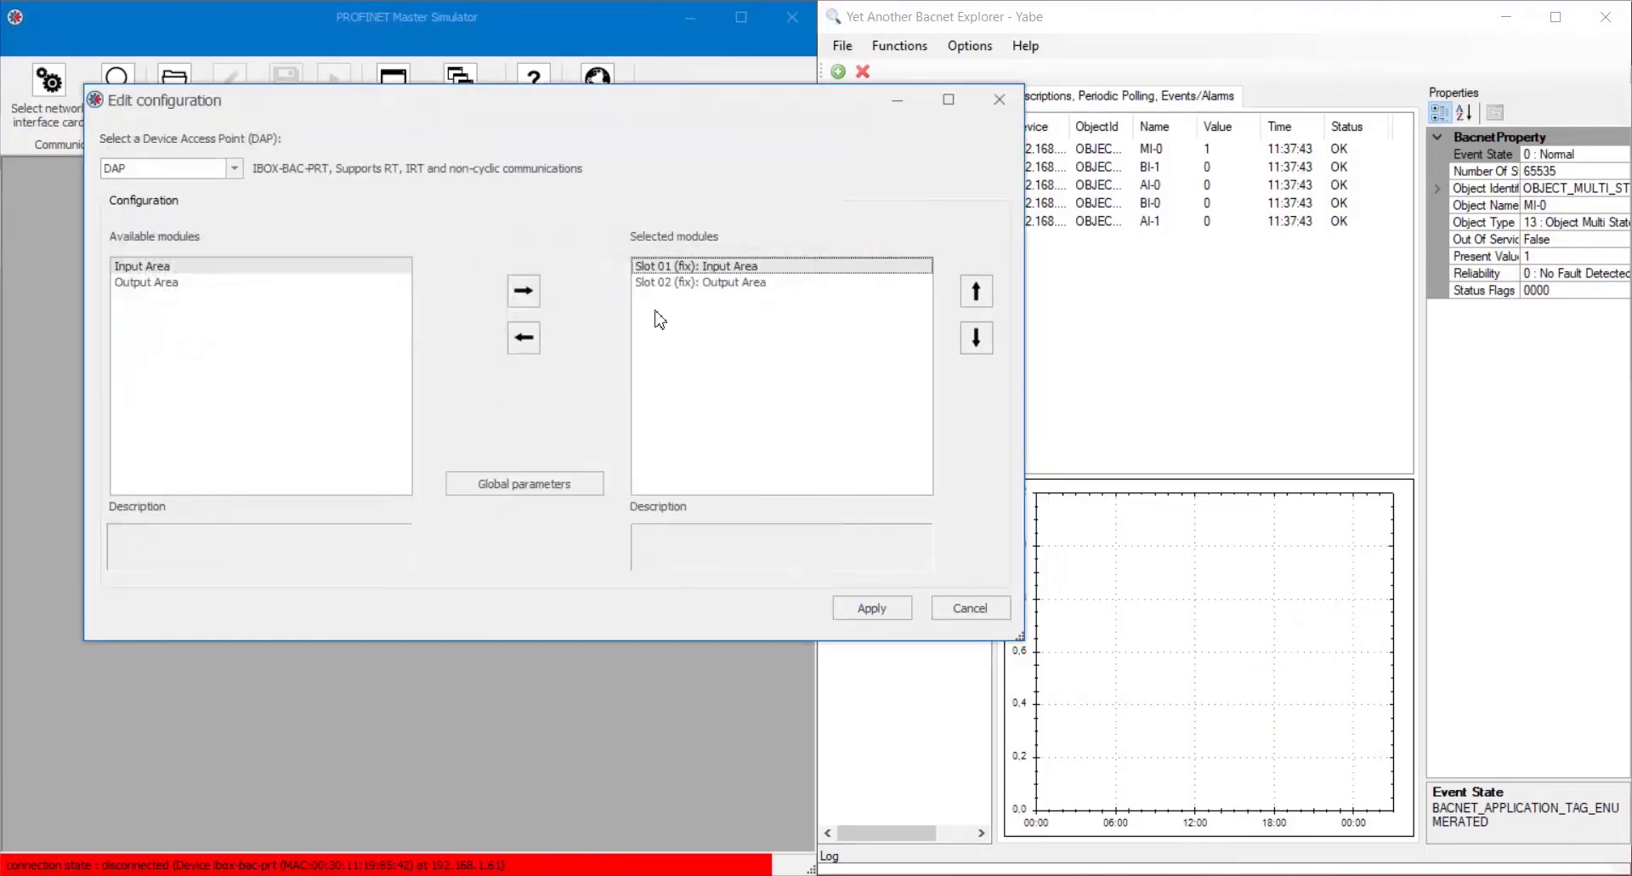
Give slot 2 a 250-word output module as subslot 01 and apply the configuration.
{"action": "double_click", "coordinate": [663, 283]}
{"action": "left_click", "coordinate": [299, 378]}
{"action": "left_click", "coordinate": [492, 286]}
{"action": "left_click", "coordinate": [699, 605]}
{"action": "left_click", "coordinate": [866, 607]}
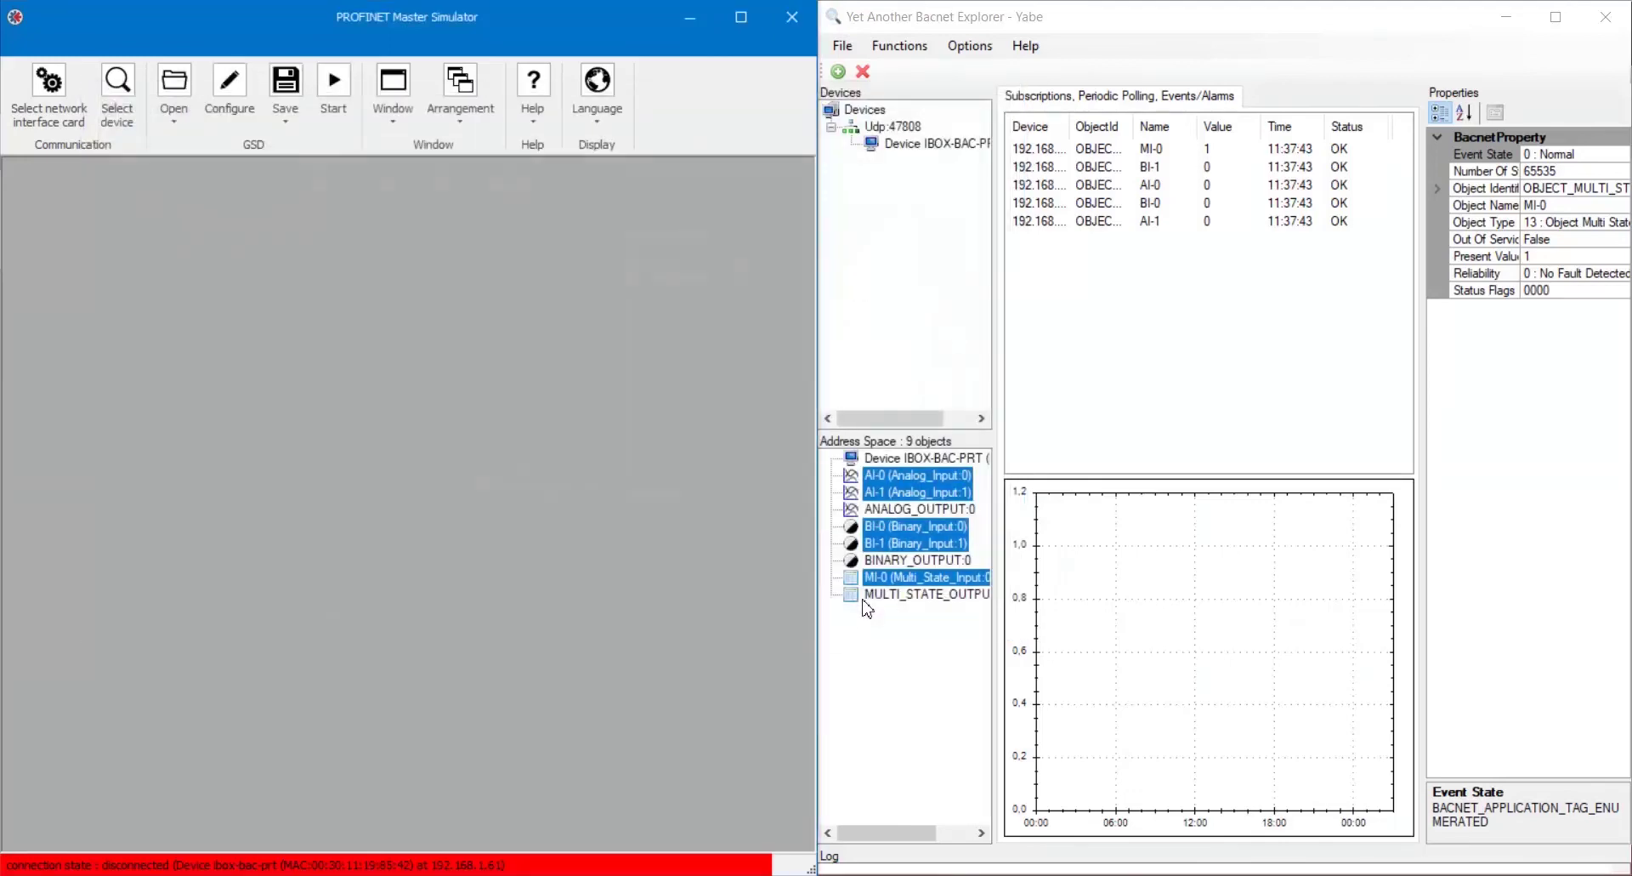
Start cyclic communication, enlarge the IO data view, and set Yabe's AO-0 present value to 22.
{"action": "left_click", "coordinate": [334, 94]}
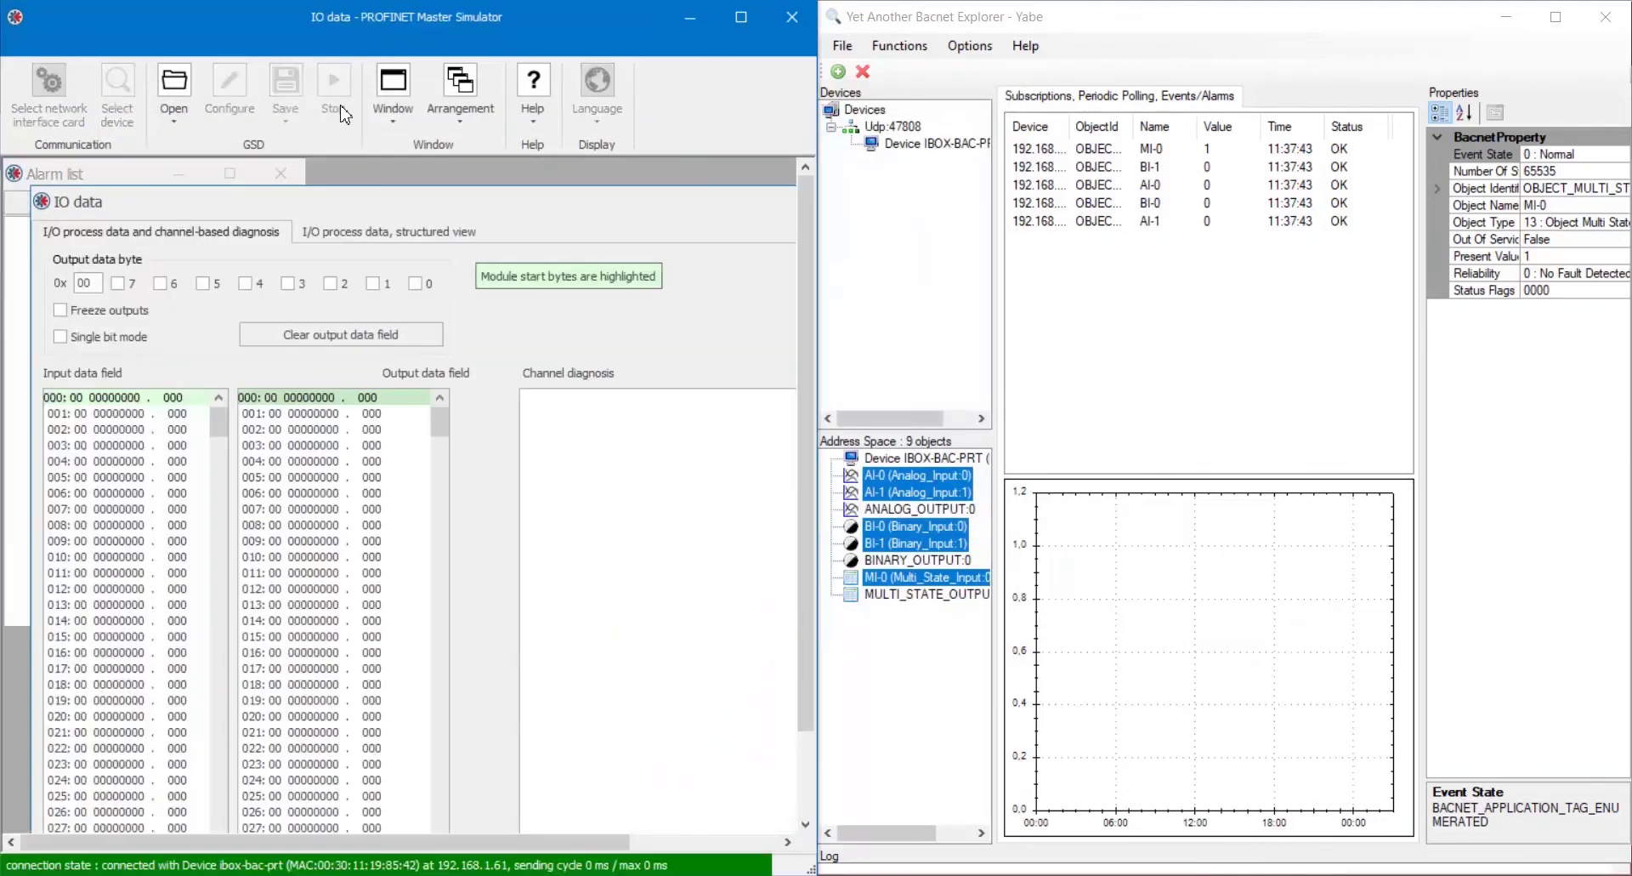
{"action": "double_click", "coordinate": [329, 202]}
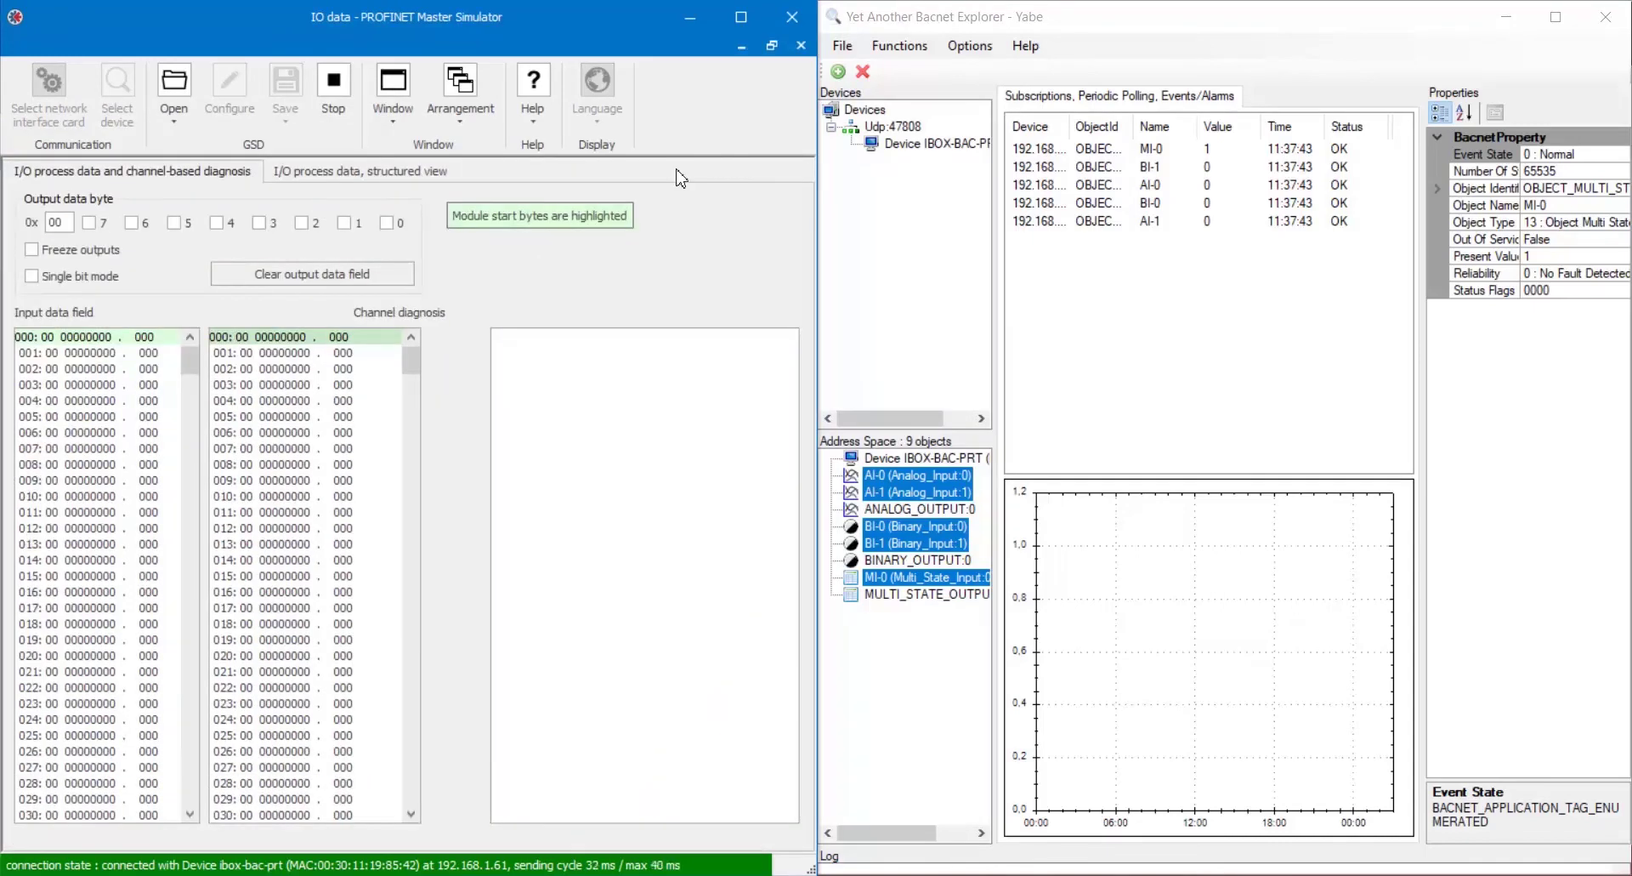
{"action": "left_click", "coordinate": [931, 509]}
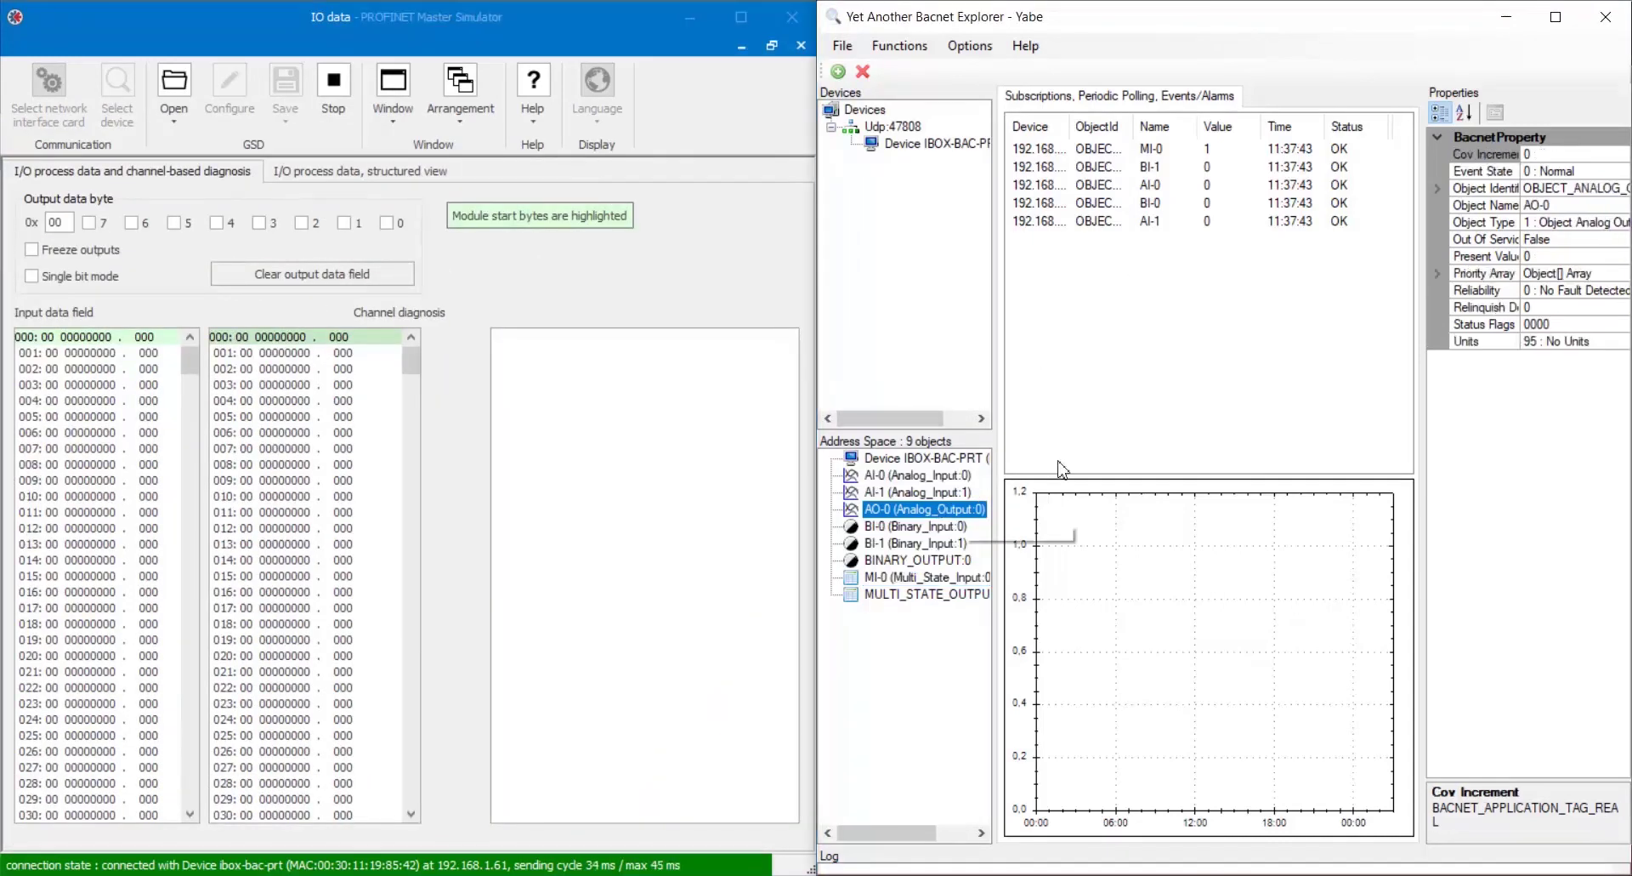
{"action": "left_click", "coordinate": [1553, 257]}
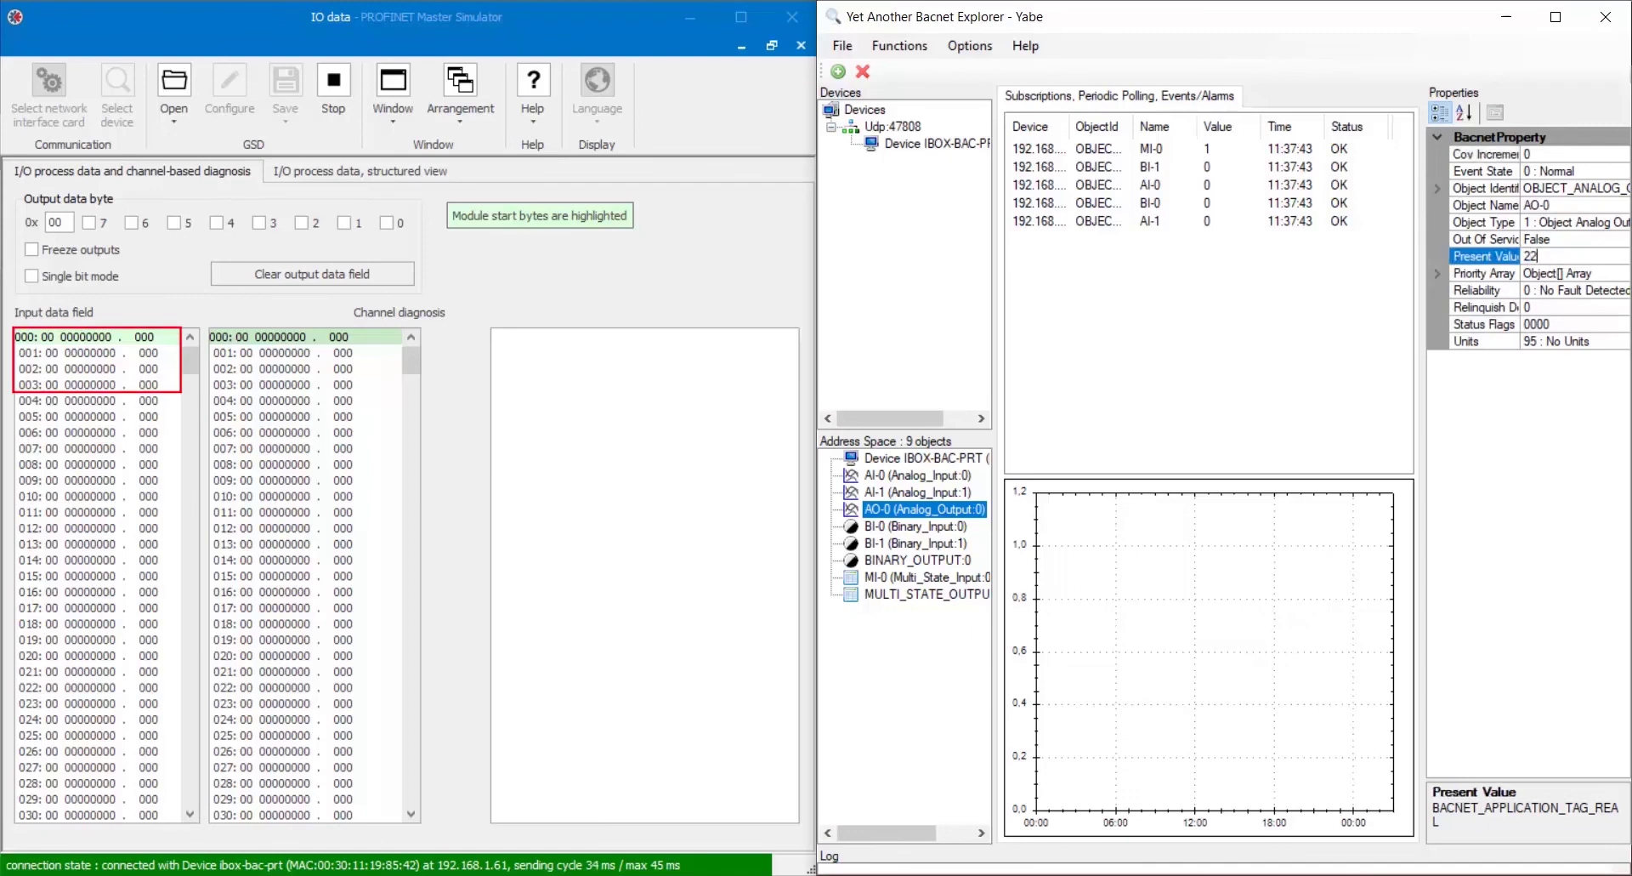
{"action": "key", "text": "Return"}
Check BO-0 and MO-0 in Yabe, then enter 41 B0 in the first output bytes.
{"action": "left_click", "coordinate": [929, 561]}
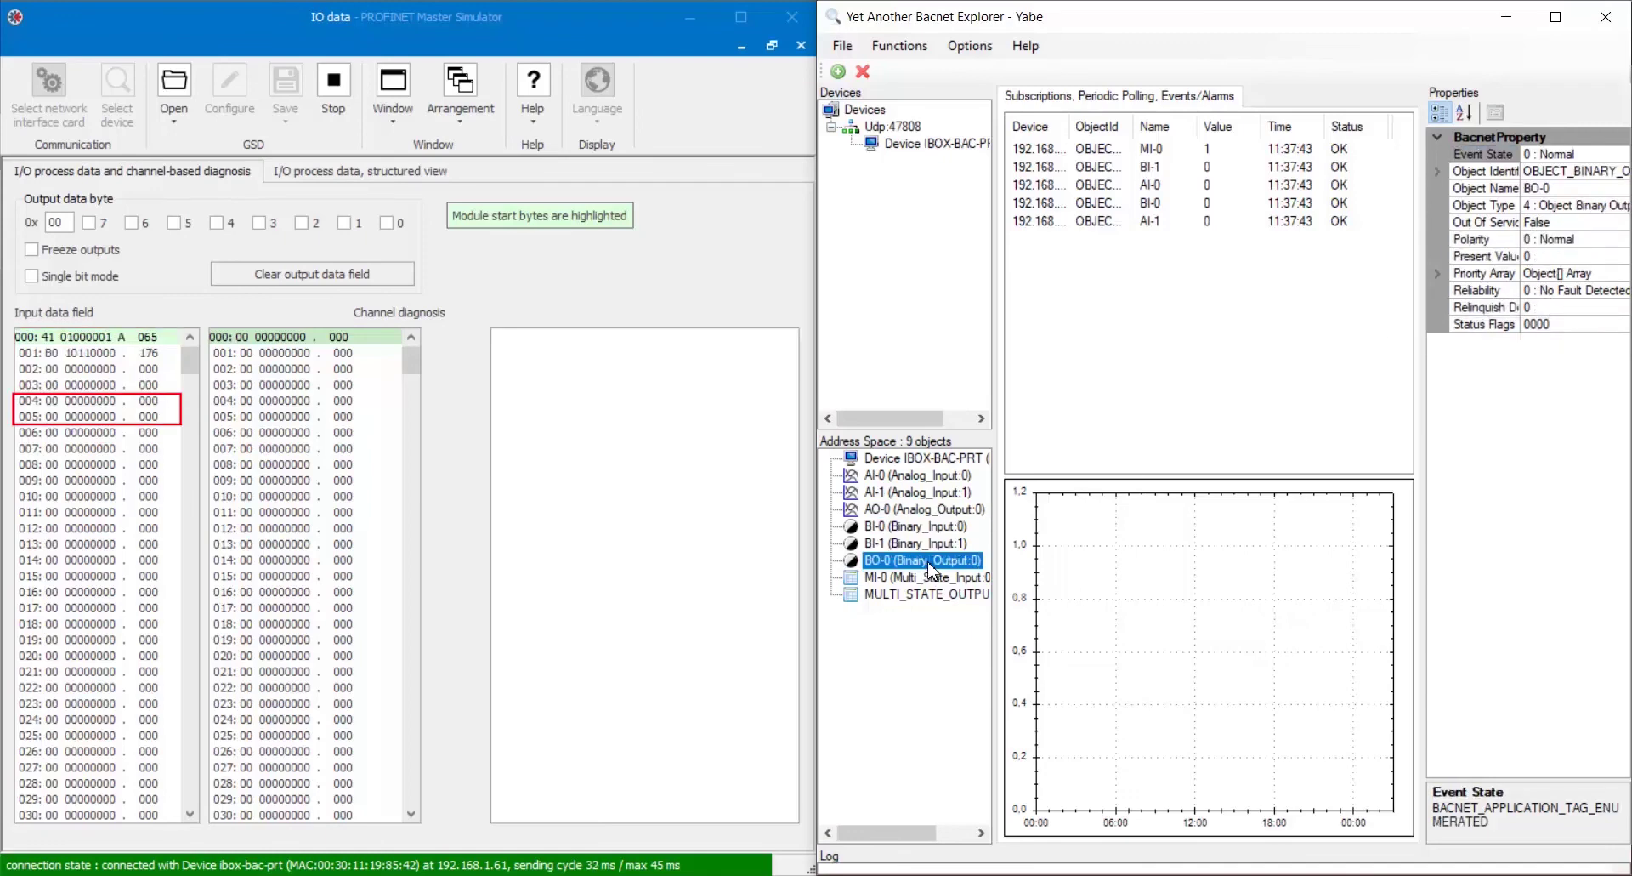
{"action": "left_click", "coordinate": [902, 595]}
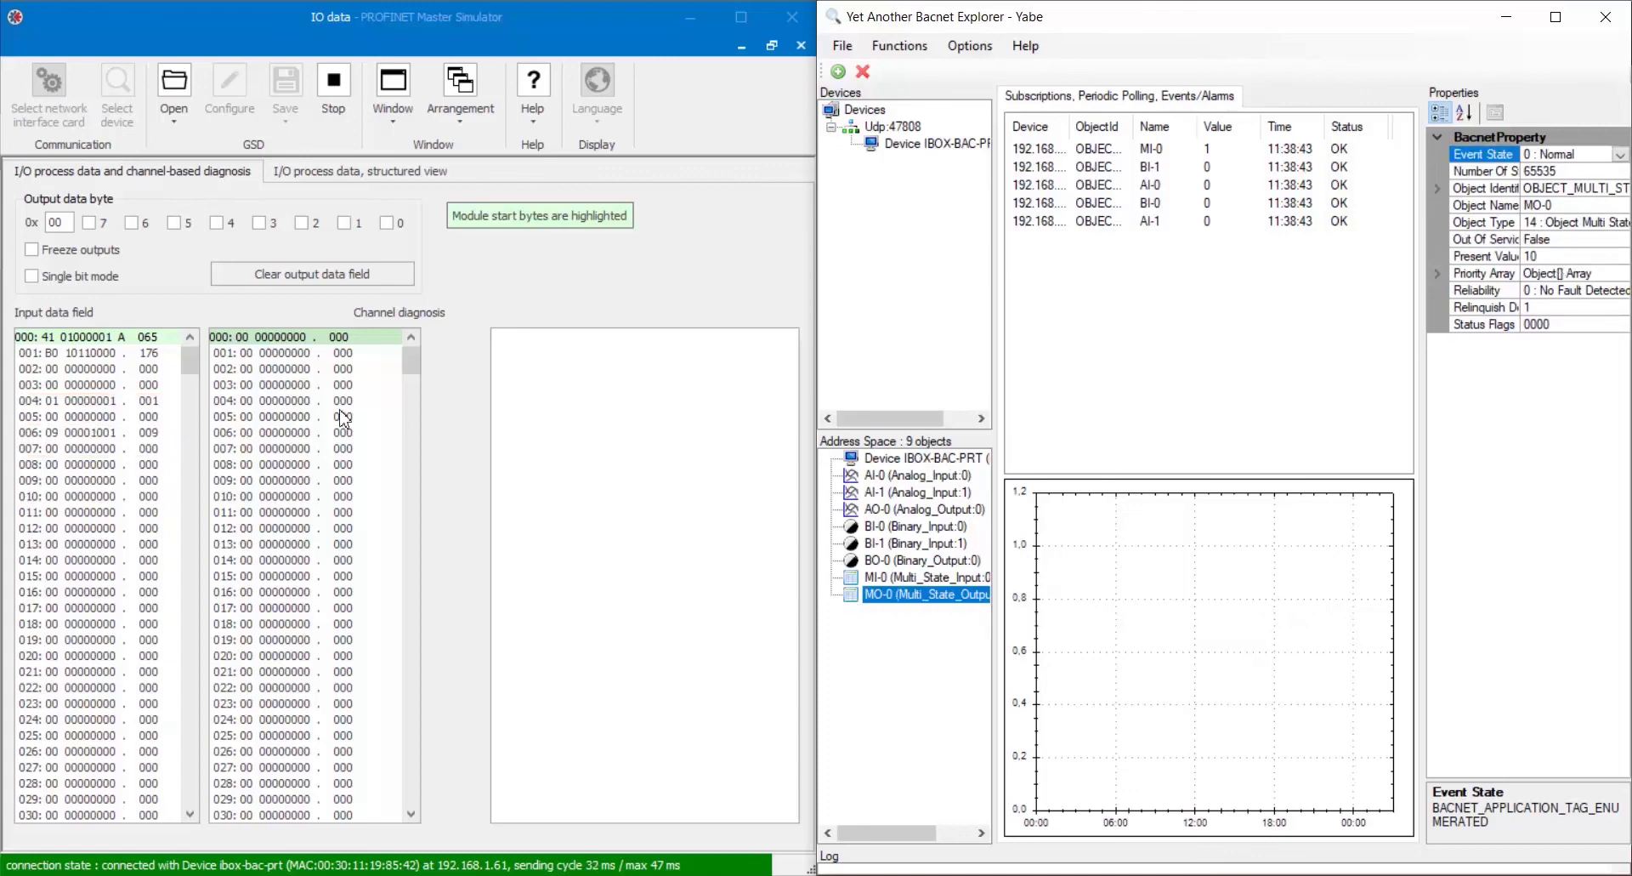
{"action": "left_click", "coordinate": [57, 221]}
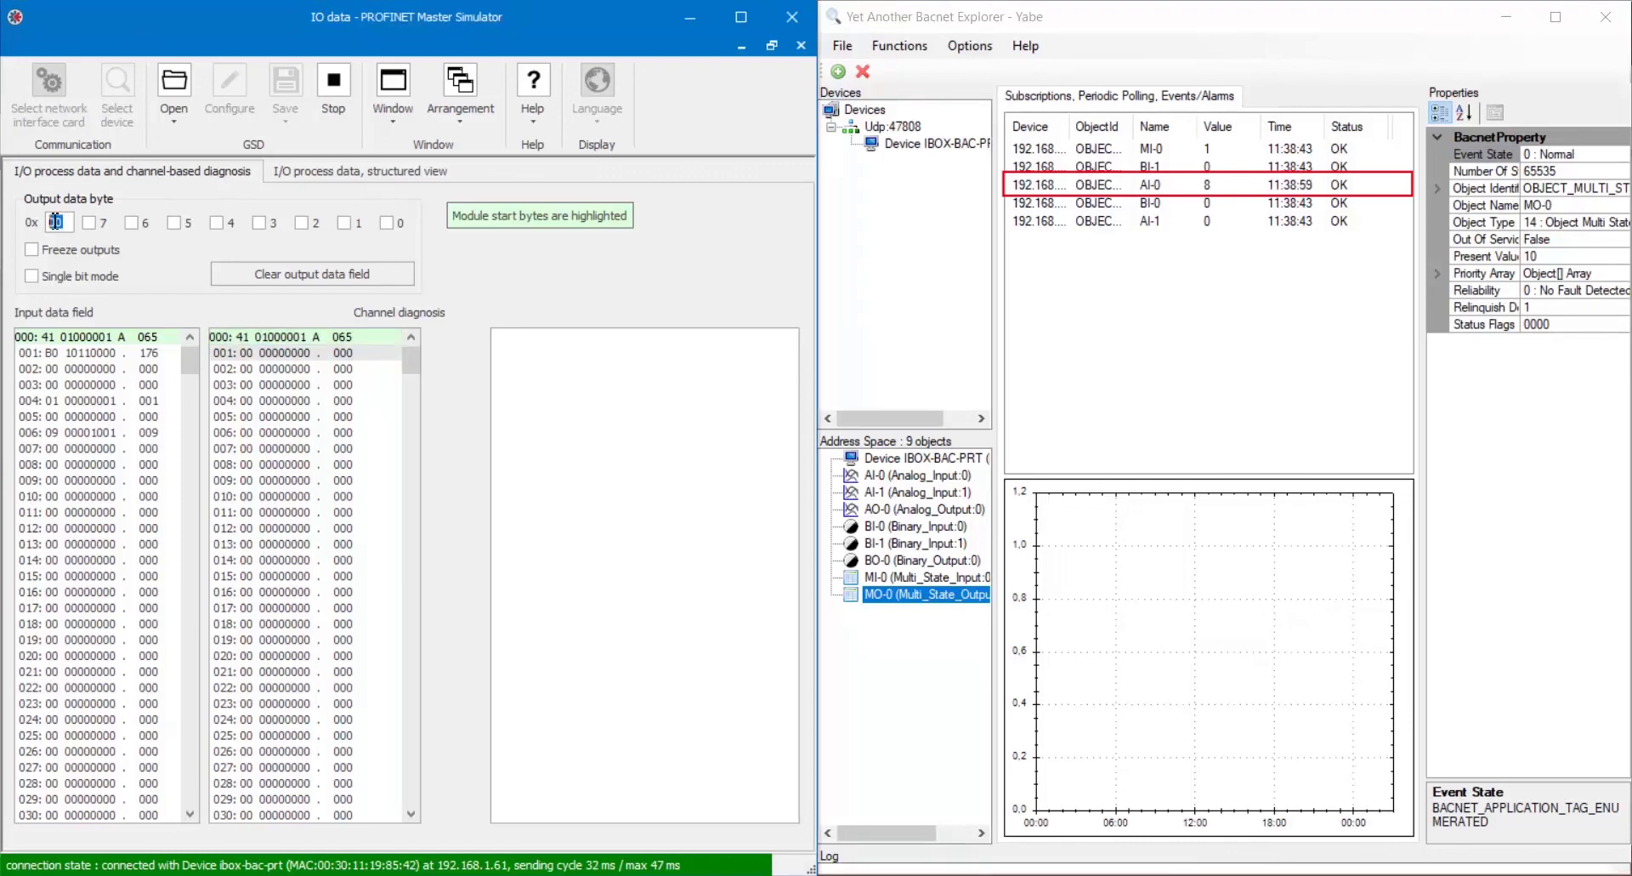
{"action": "type", "text": "B"}
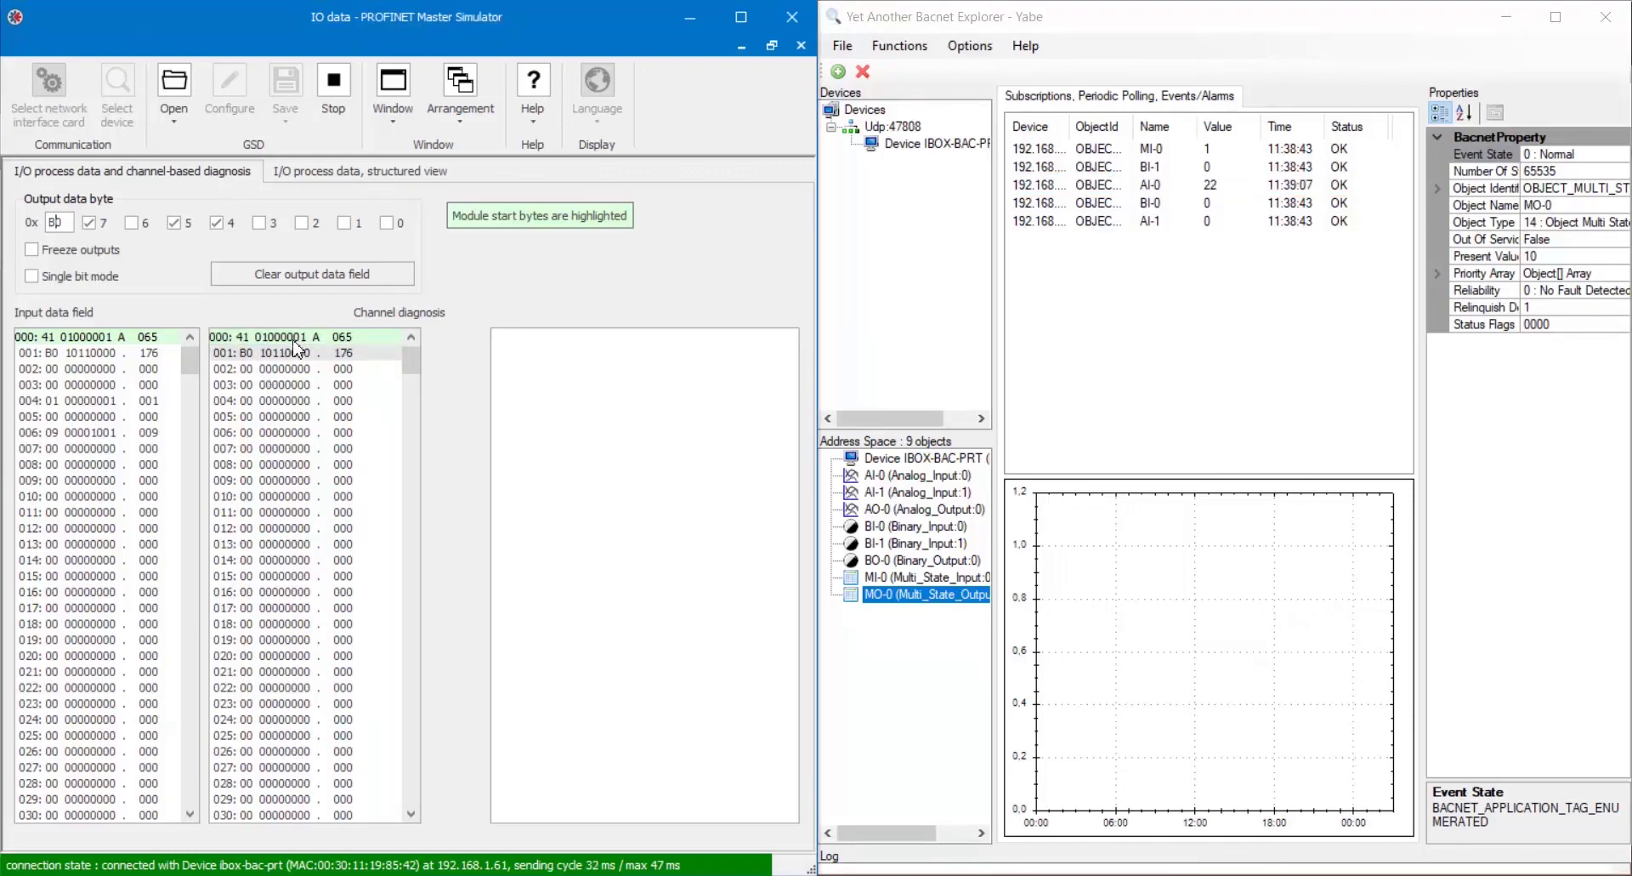
Set bits 0 and 1 of output byte 008 (03) and write 09 to the next byte.
{"action": "left_click", "coordinate": [286, 465]}
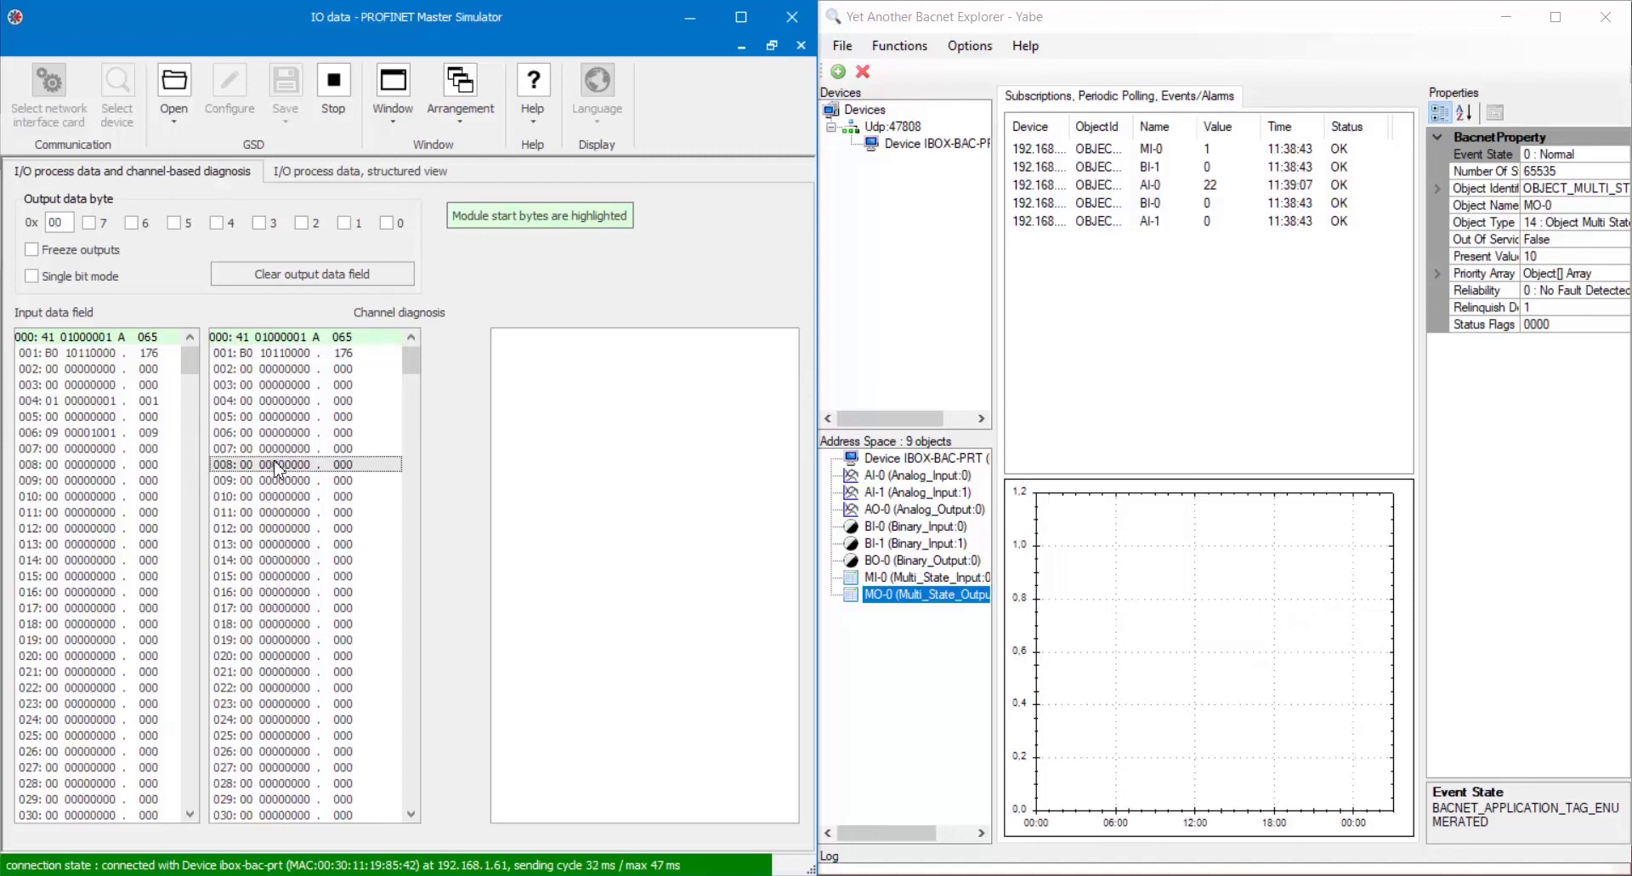
{"action": "left_click", "coordinate": [344, 223]}
{"action": "left_click", "coordinate": [386, 223]}
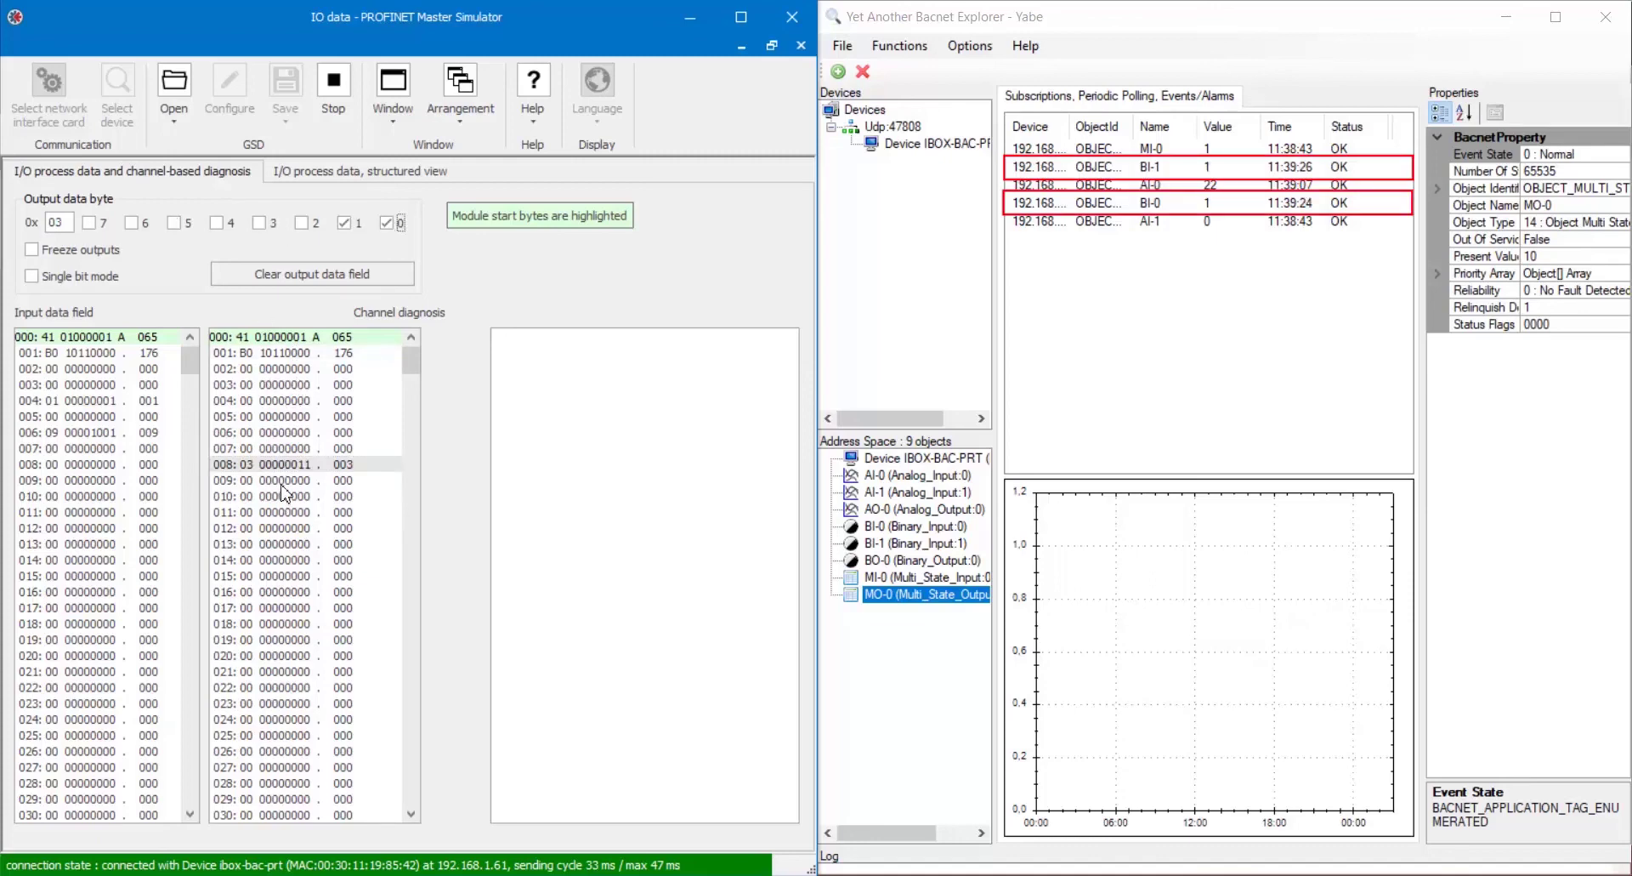
{"action": "left_click", "coordinate": [282, 481]}
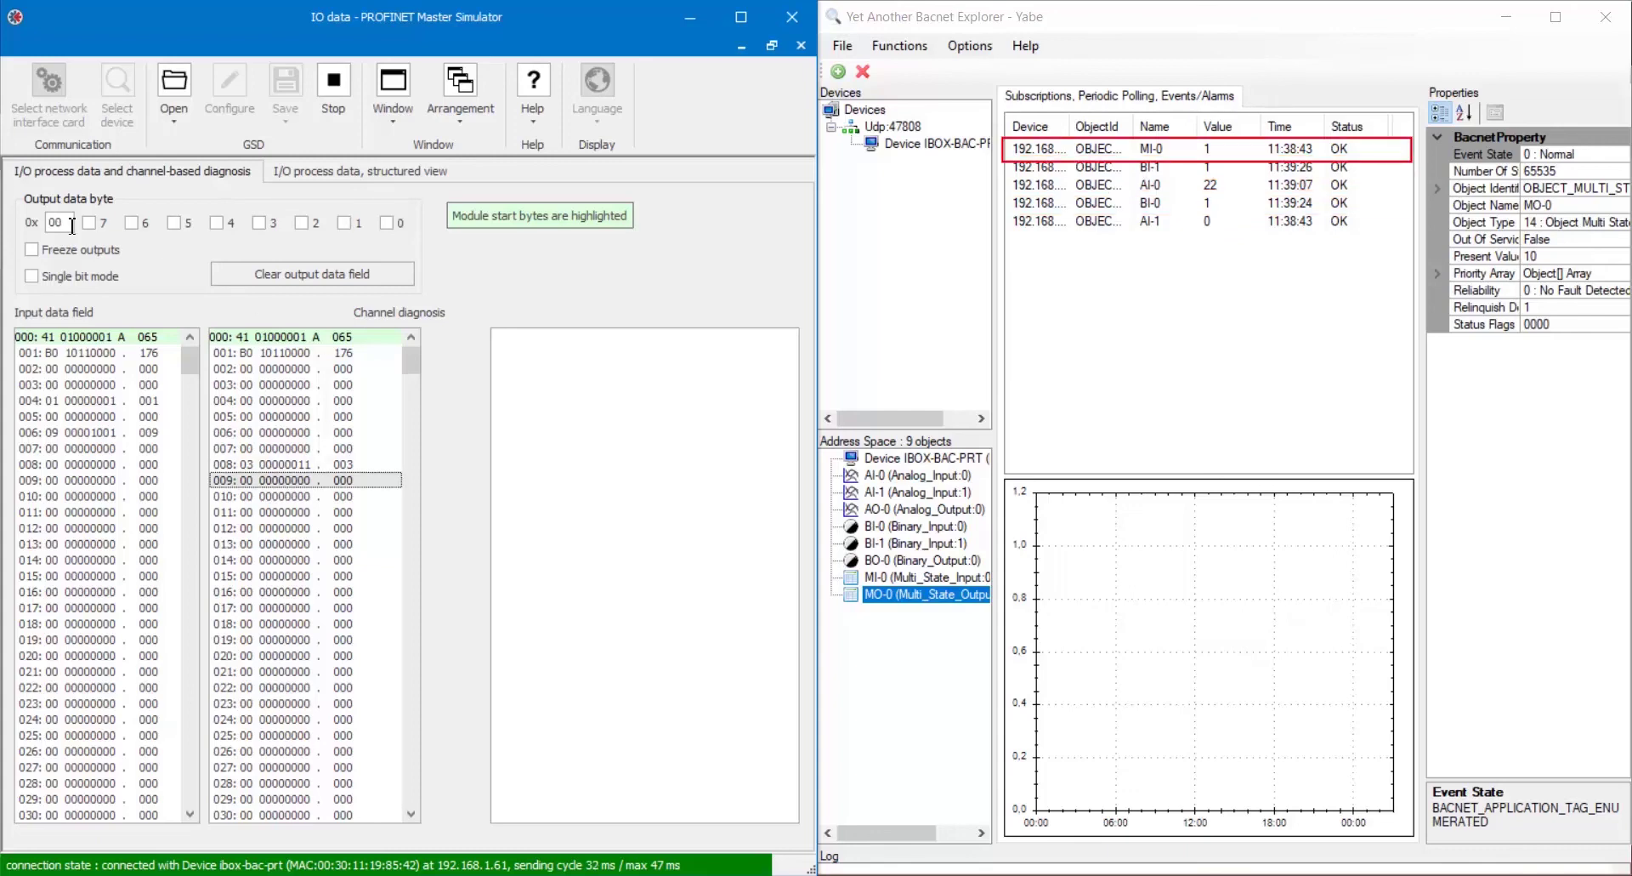
{"action": "type", "text": "9"}
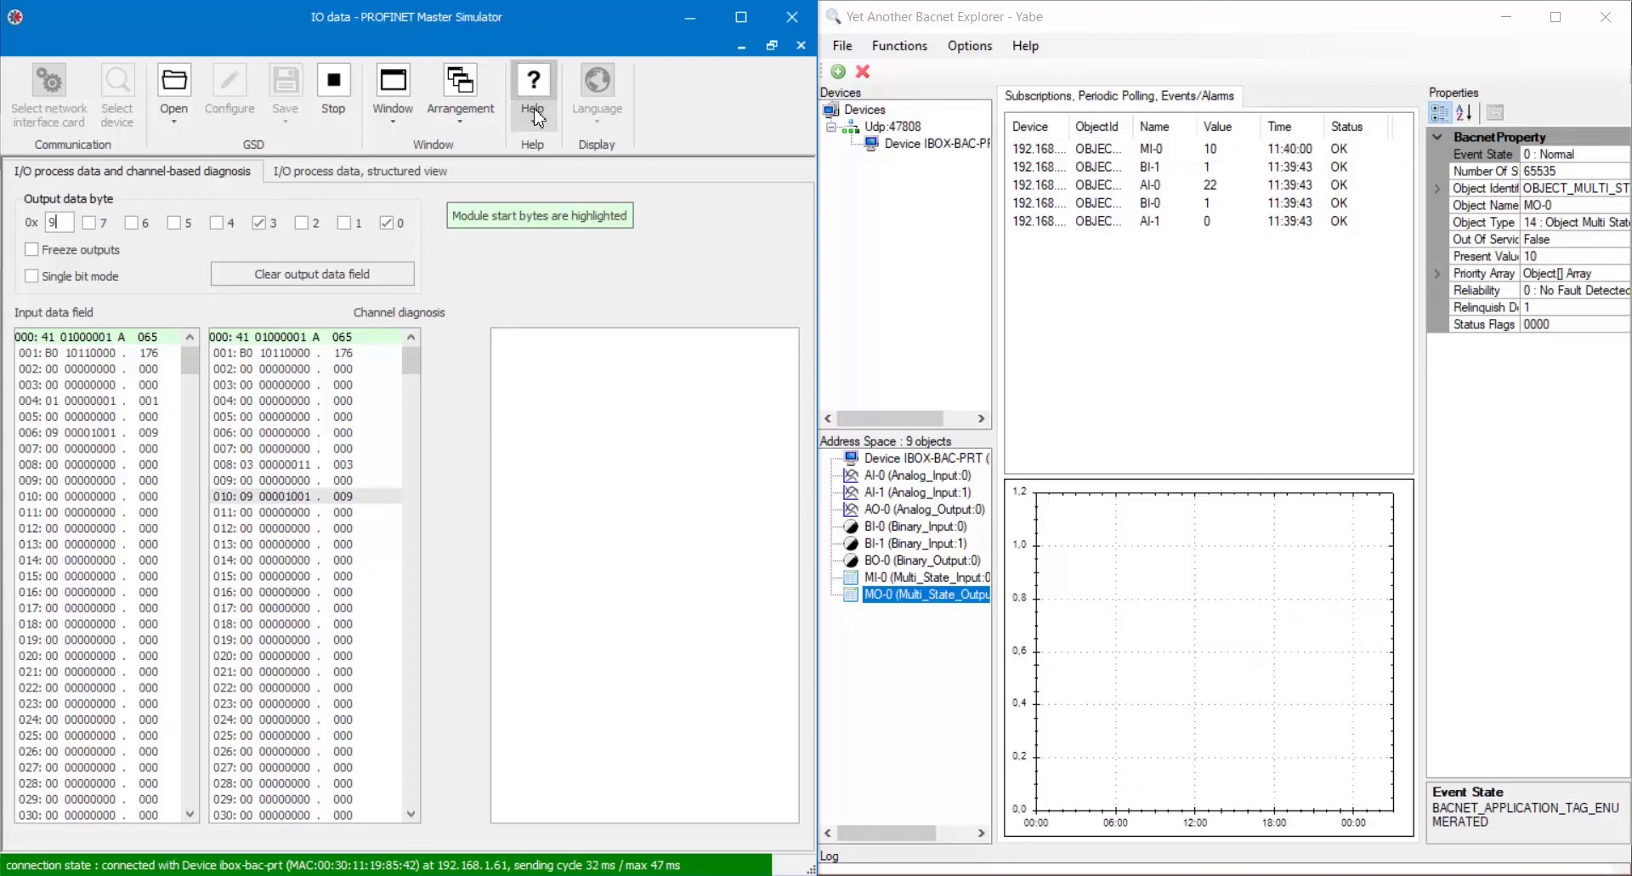
Switch to parameter requests and look up AI-0's element size 4 and index in the Configuration Report.
{"action": "left_click", "coordinate": [396, 115]}
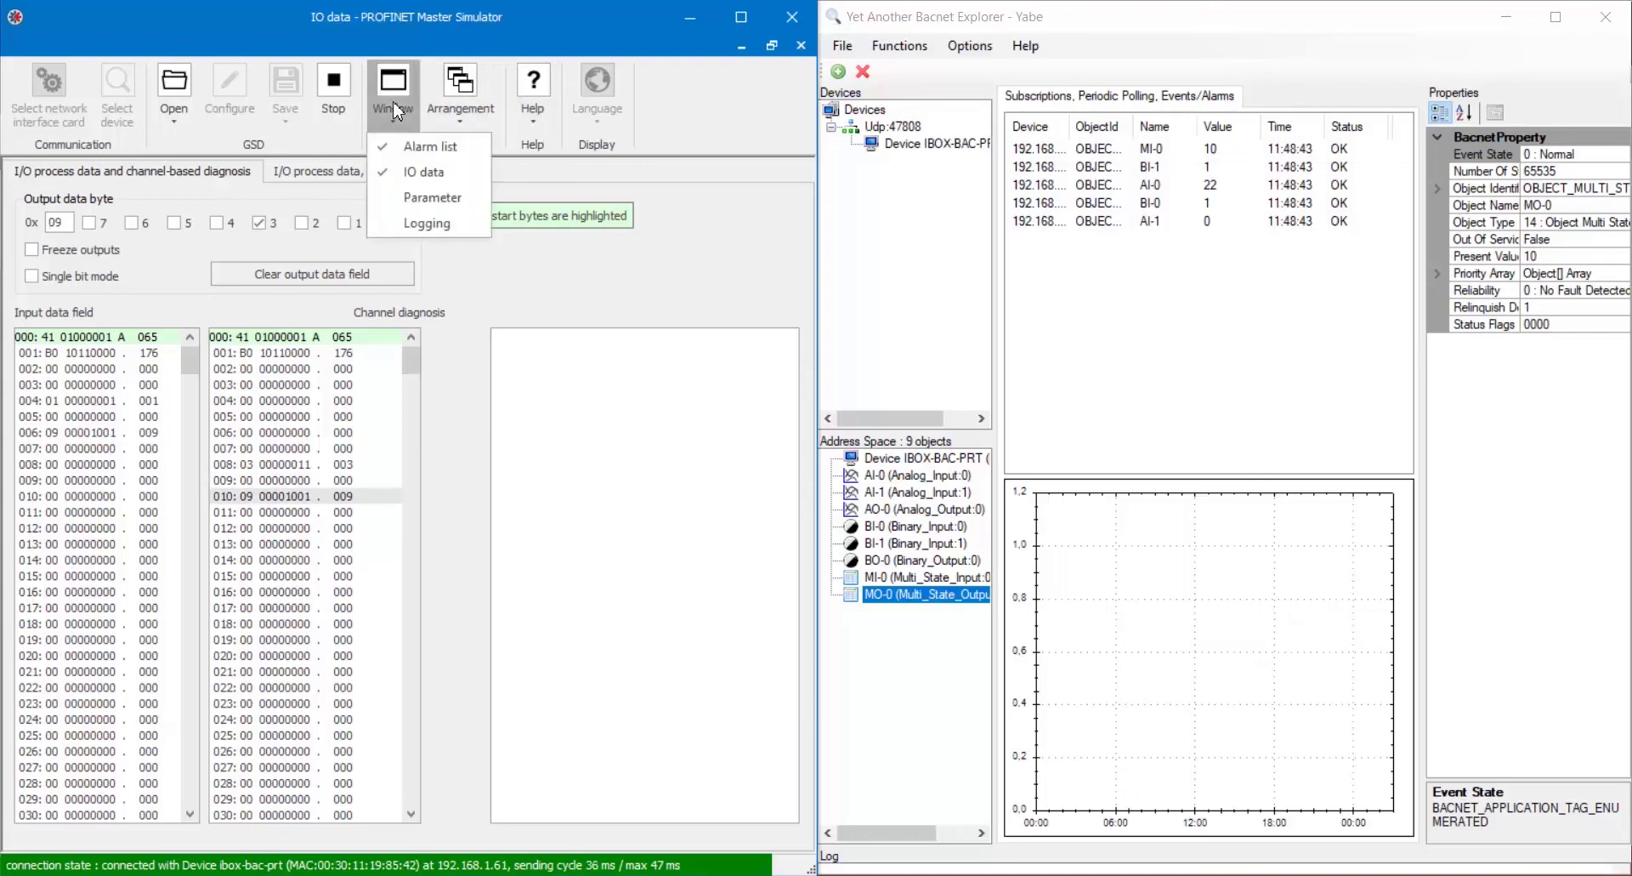
{"action": "left_click", "coordinate": [408, 204]}
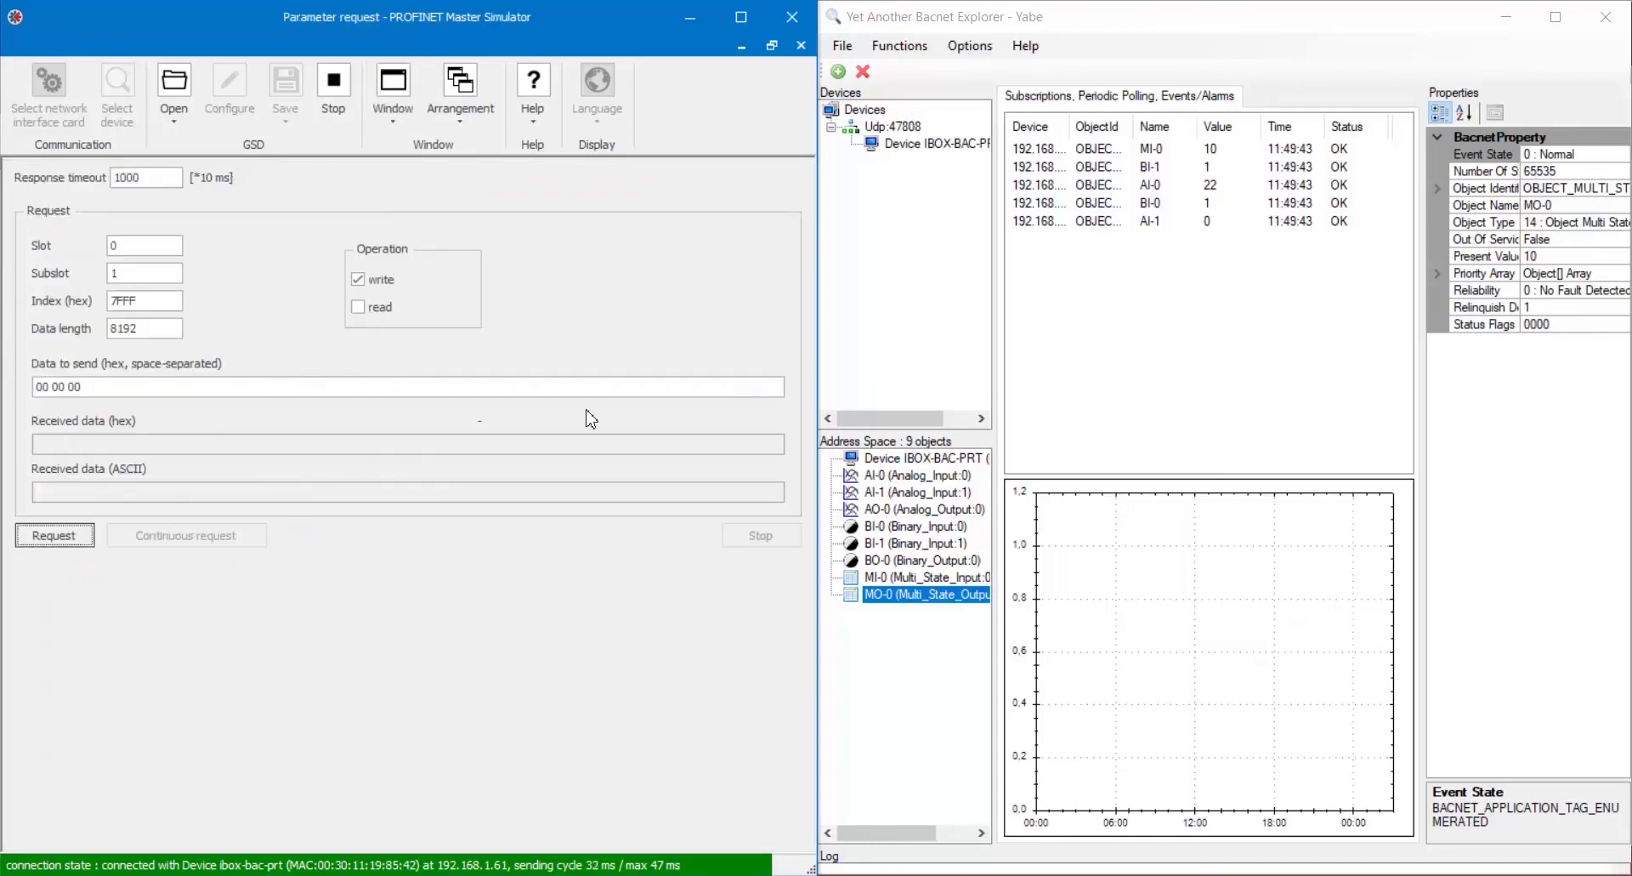
{"action": "mouse_move", "coordinate": [950, 872]}
{"action": "left_click", "coordinate": [714, 787]}
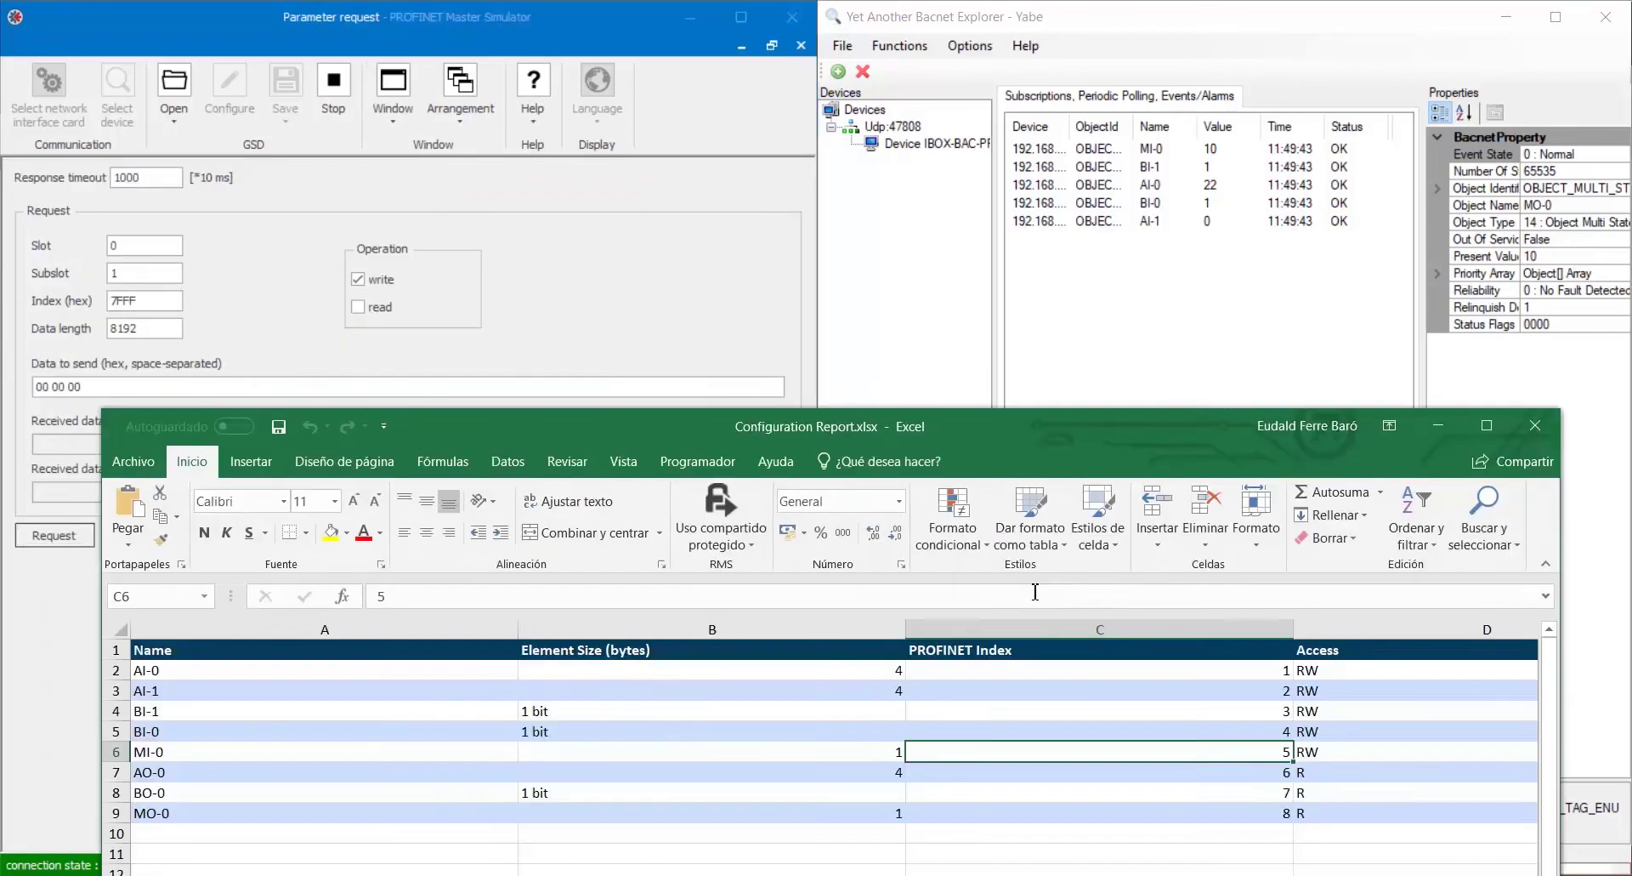
{"action": "left_click", "coordinate": [479, 679]}
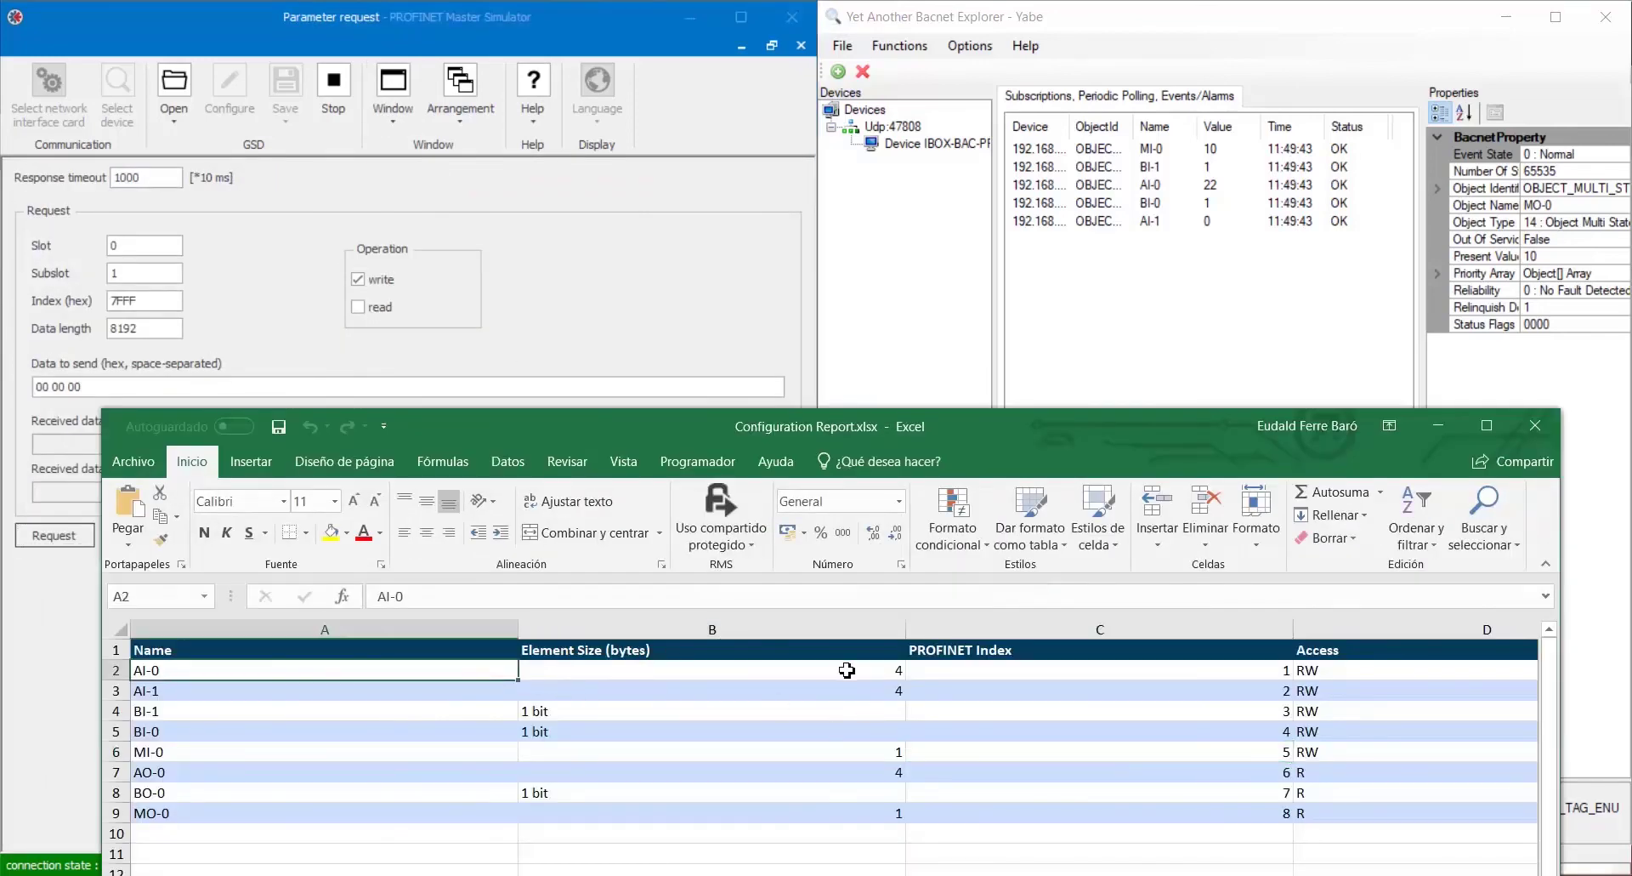
{"action": "left_click", "coordinate": [847, 671]}
{"action": "key", "text": "Right"}
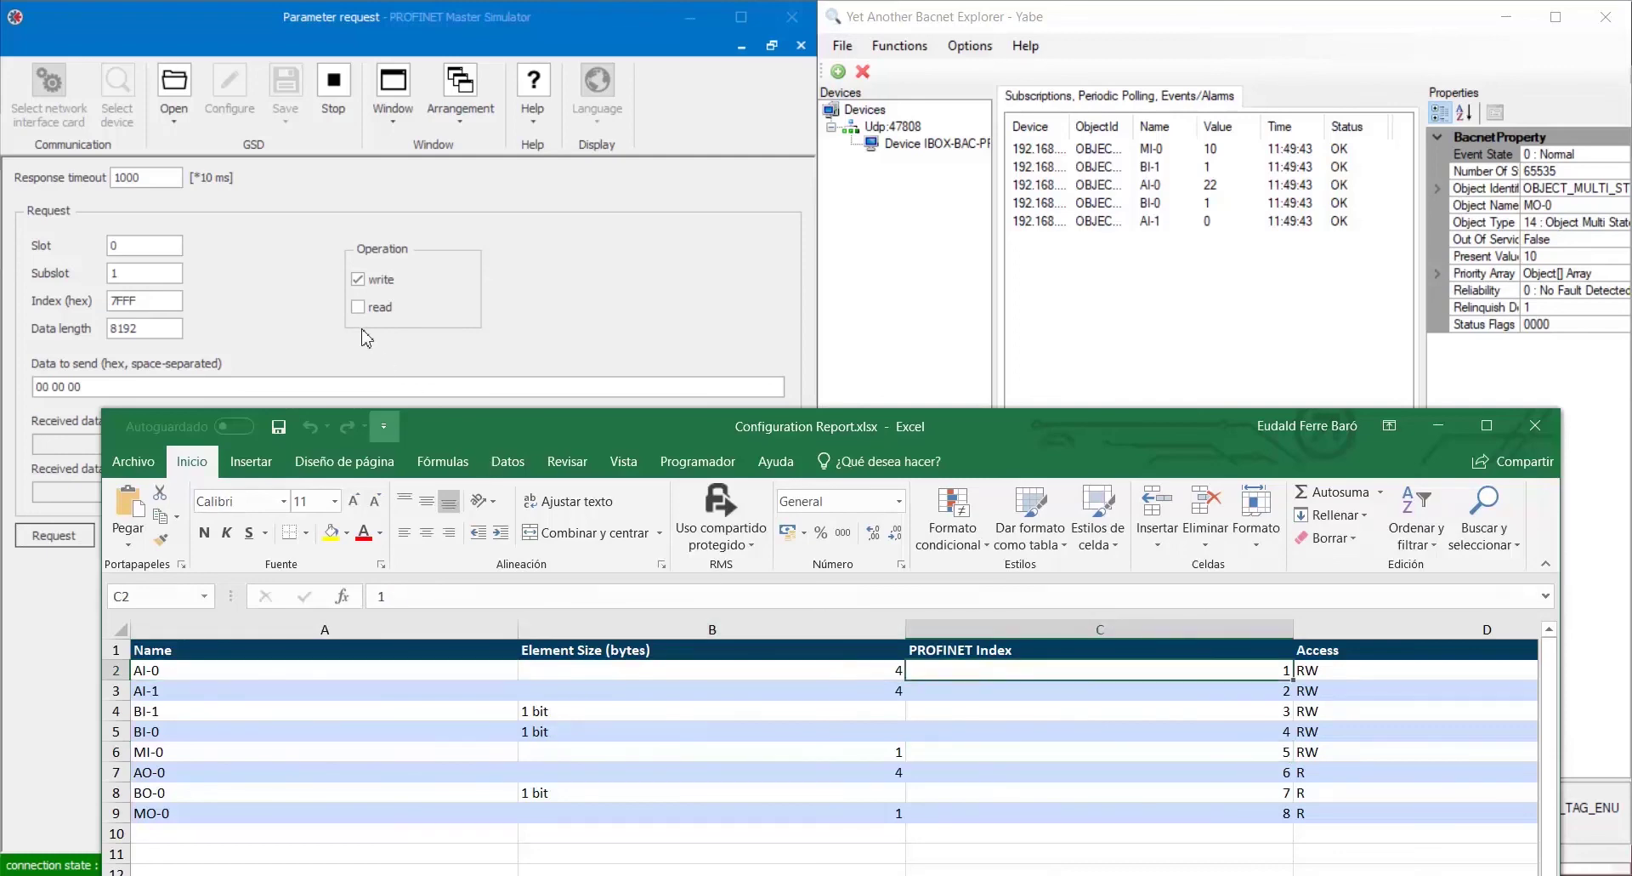
Read index 1 with data length 4, receiving 41 B0 00 00.
{"action": "left_click", "coordinate": [358, 306]}
{"action": "left_click_drag", "start_coordinate": [159, 303], "coordinate": [71, 333]}
{"action": "type", "text": "1"}
{"action": "type", "text": "4"}
{"action": "left_click", "coordinate": [75, 538]}
{"action": "left_click_drag", "start_coordinate": [100, 450], "coordinate": [34, 445]}
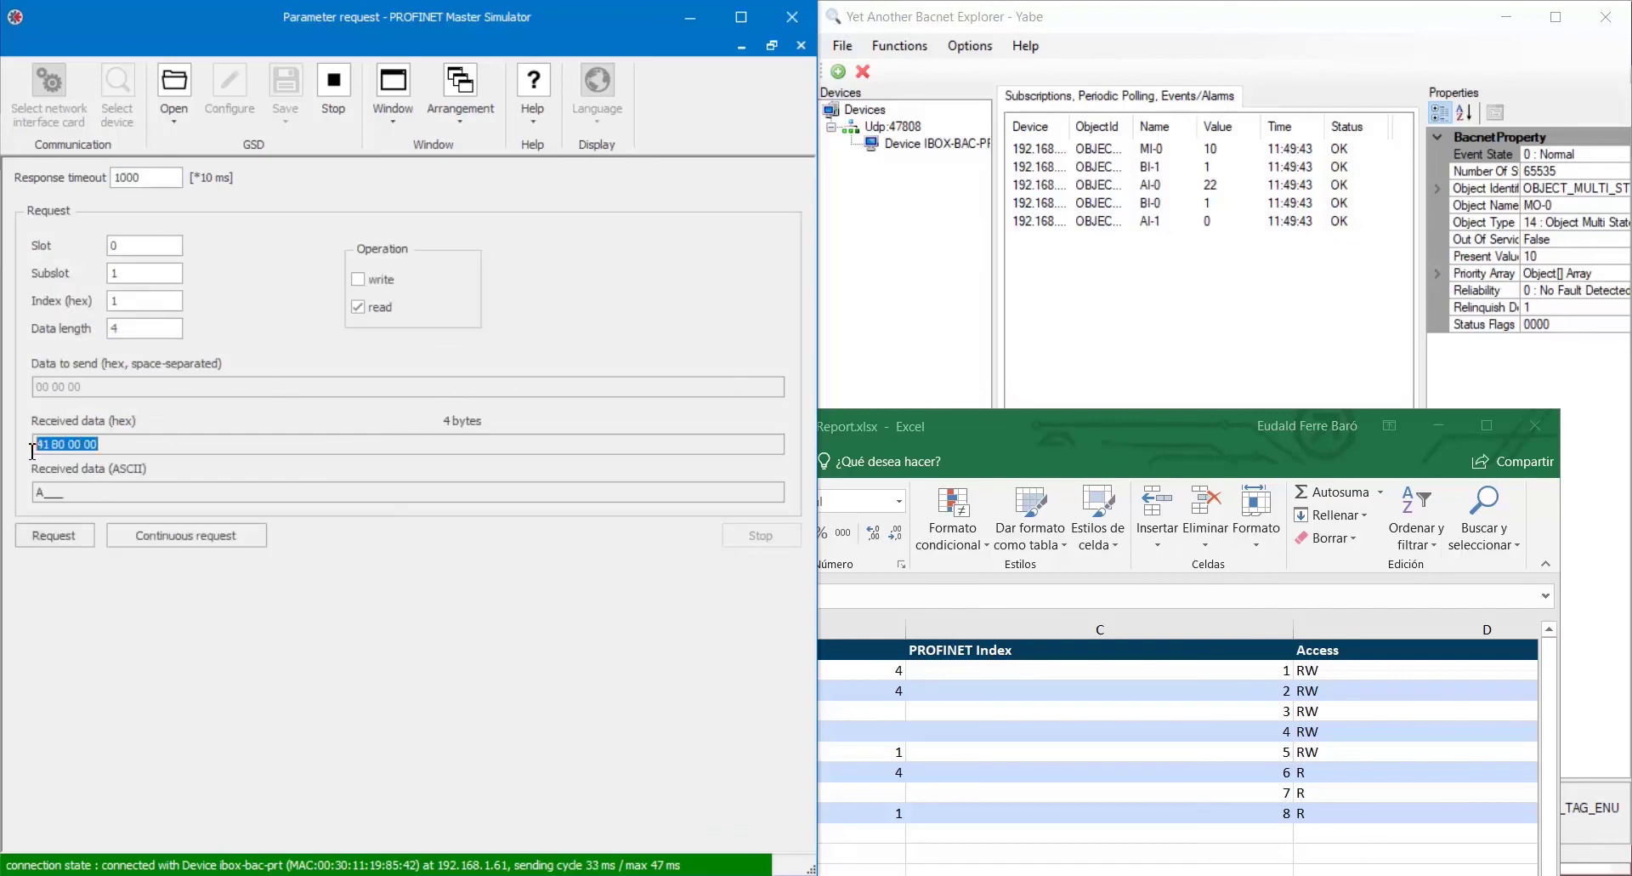
{"action": "double_click", "coordinate": [138, 302]}
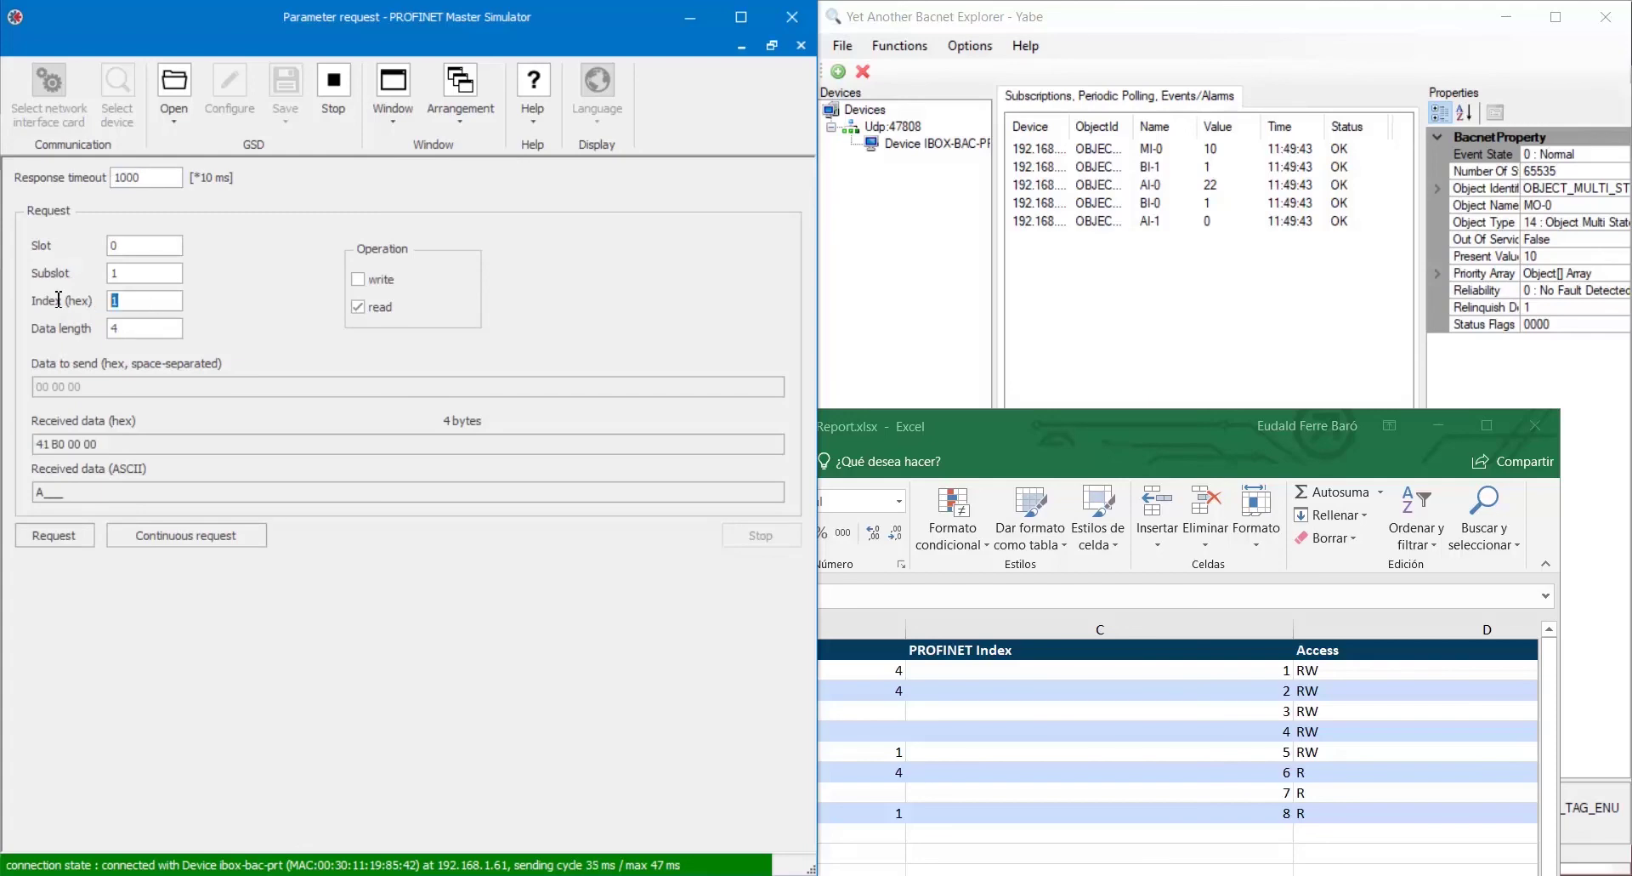
Enter index 5, confirm it maps to MI-0 in the report, and read it to get 00 09.
{"action": "type", "text": "5"}
{"action": "left_click", "coordinate": [1150, 757]}
{"action": "left_click", "coordinate": [996, 756]}
{"action": "key", "text": "Left"}
{"action": "key", "text": "Left"}
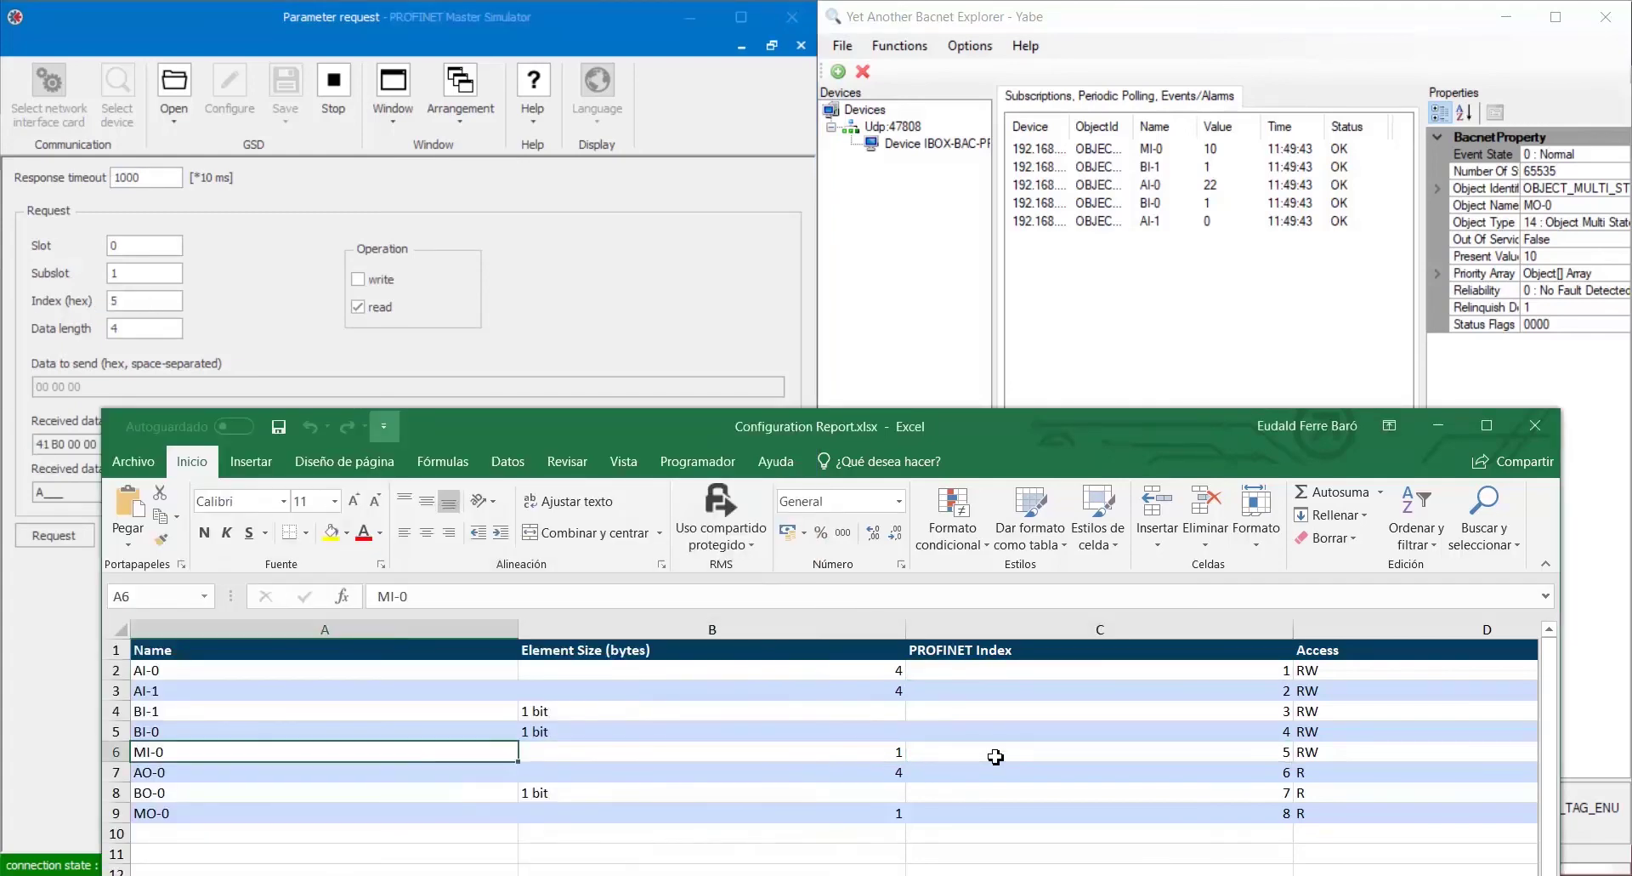
{"action": "left_click", "coordinate": [55, 536]}
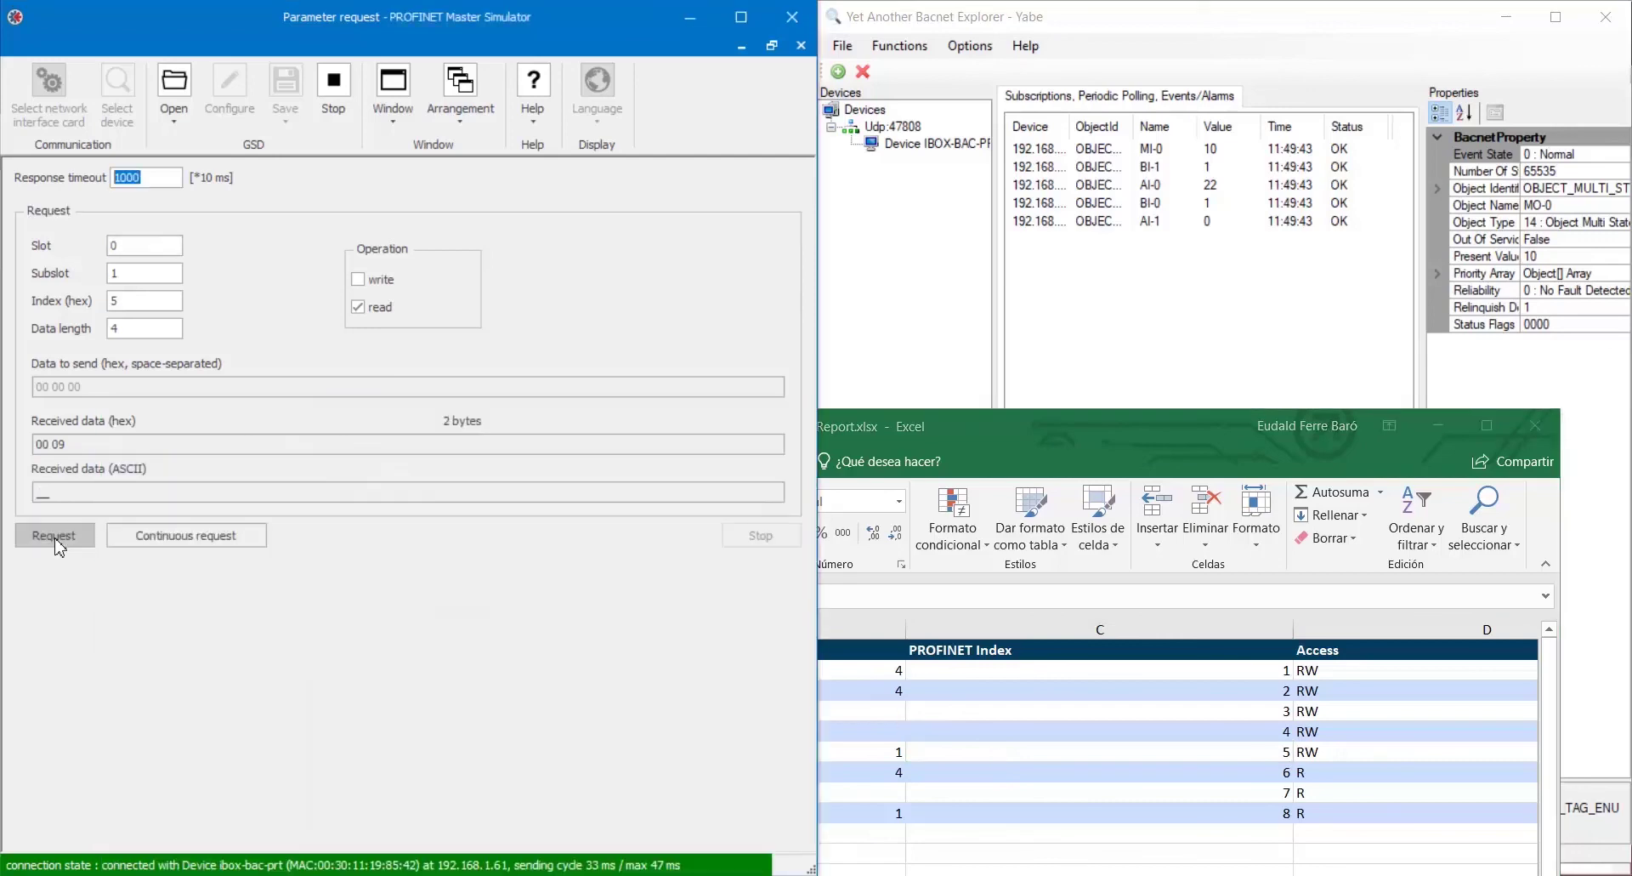
{"action": "left_click_drag", "start_coordinate": [74, 444], "coordinate": [39, 444]}
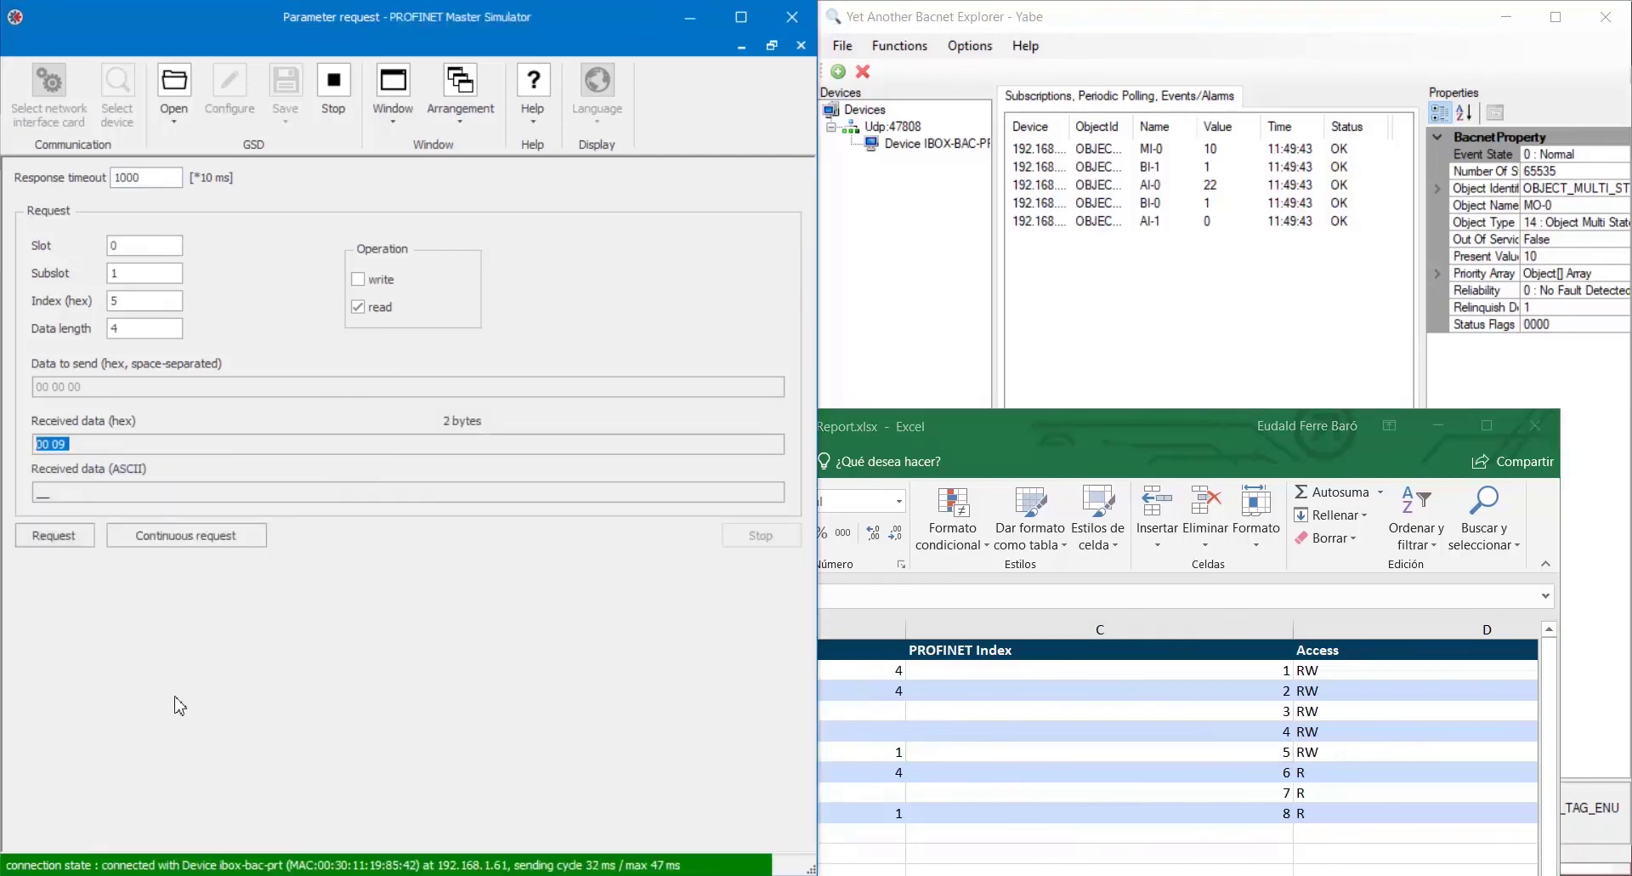